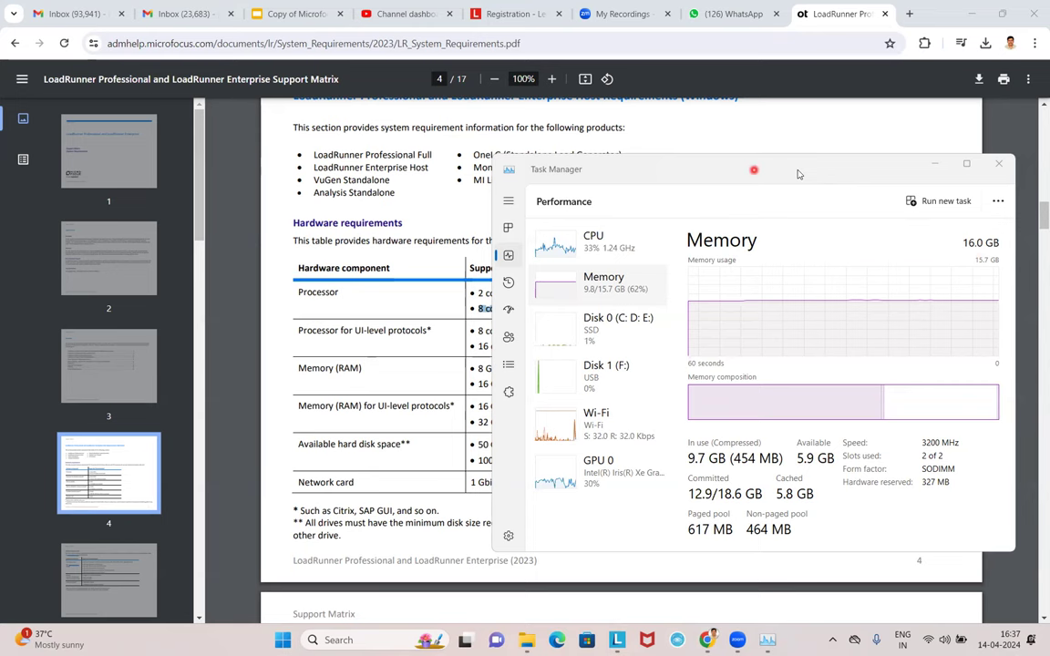
Highlight the recommended 100 GB SSD drive requirement in the PDF, and switch to File Explorer to view the drives under This PC.
left_click_drag(798, 173, 910, 171)
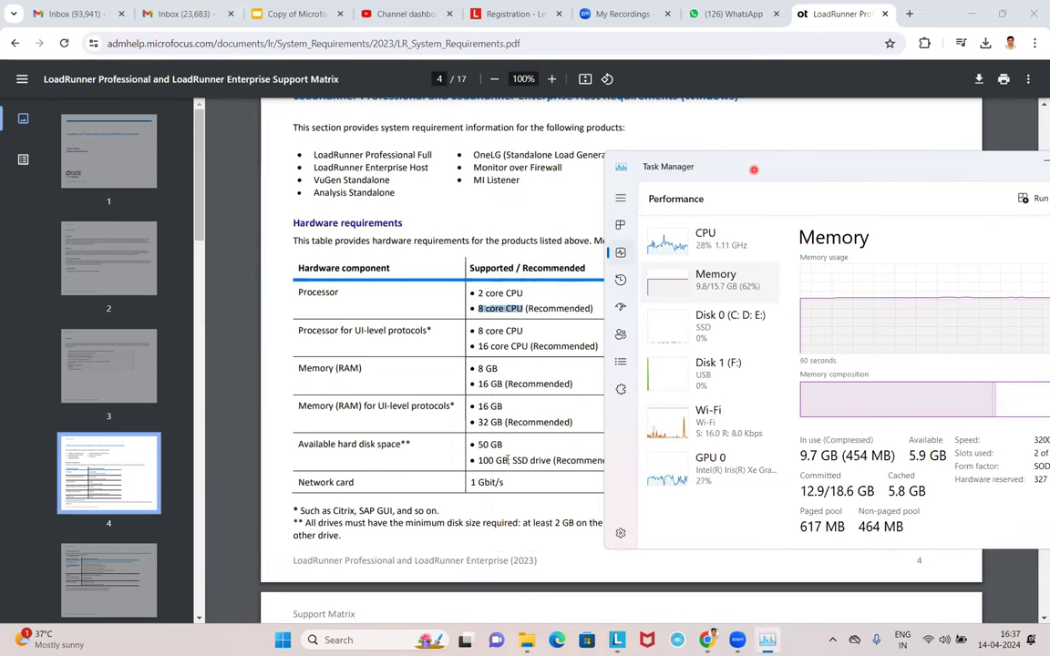
left_click_drag(479, 459, 550, 460)
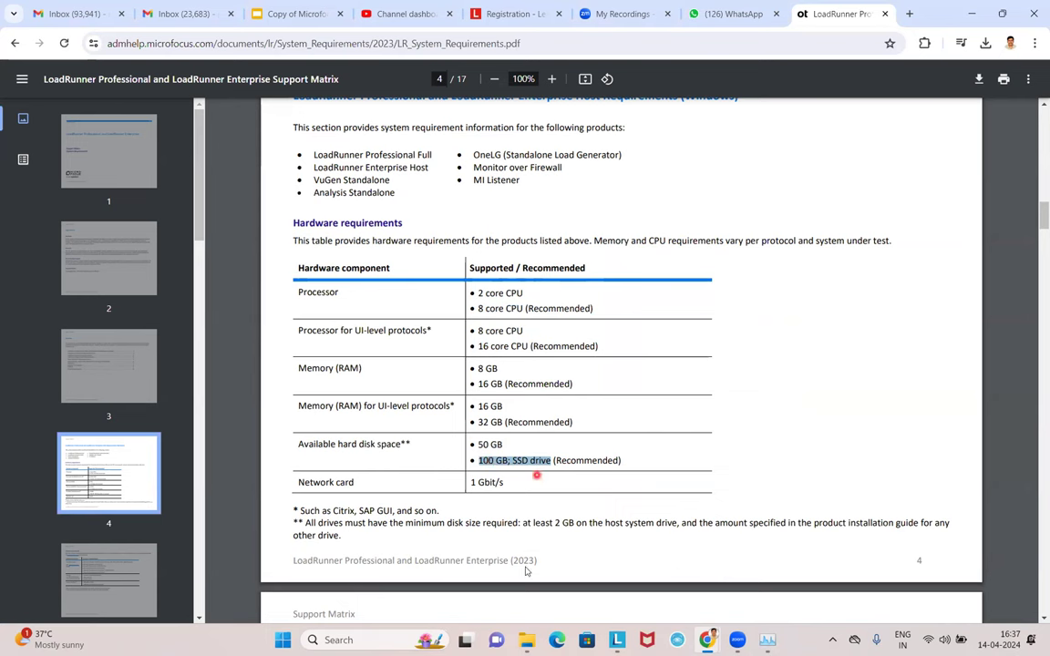
mouse_move(527, 640)
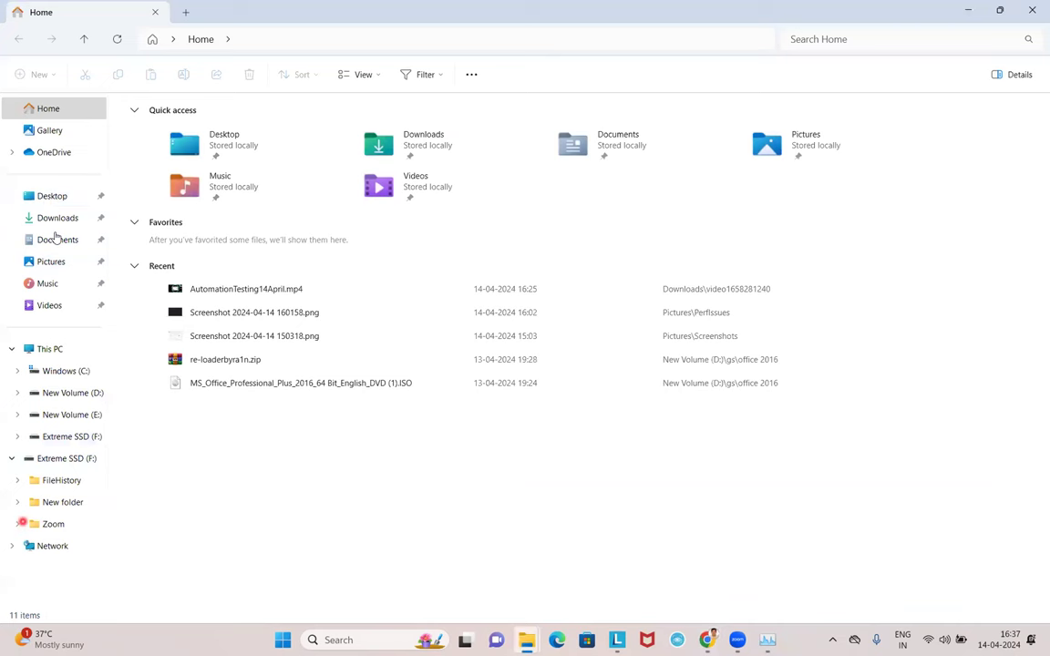
left_click(49, 349)
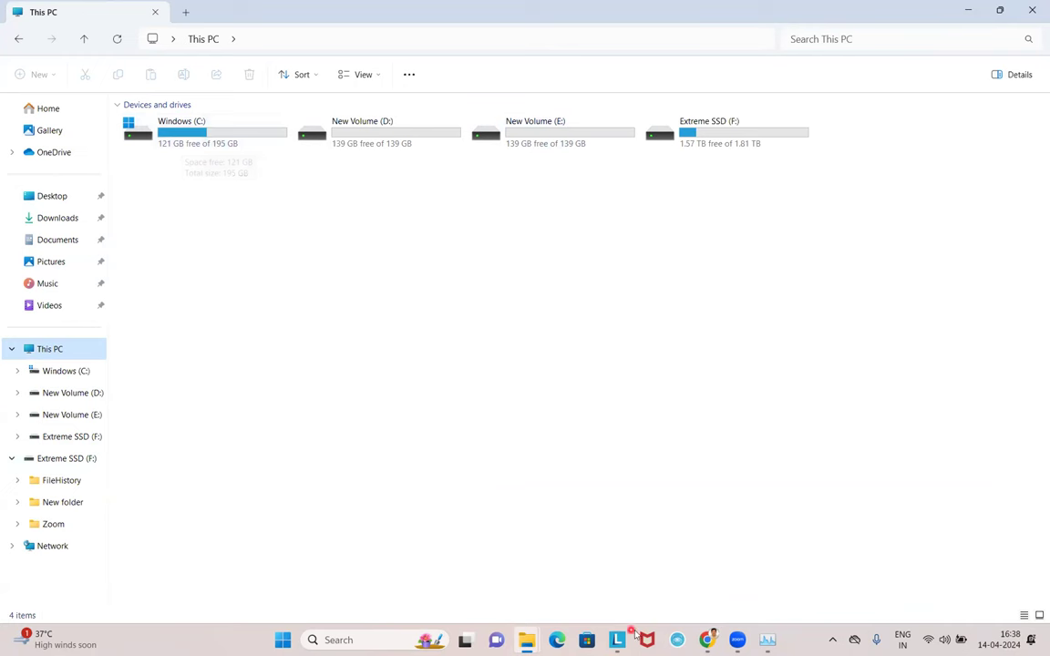
Compare the drives' free space in File Explorer with the PDF in Chrome and highlight the 50 GB disk space requirement.
mouse_move(709, 641)
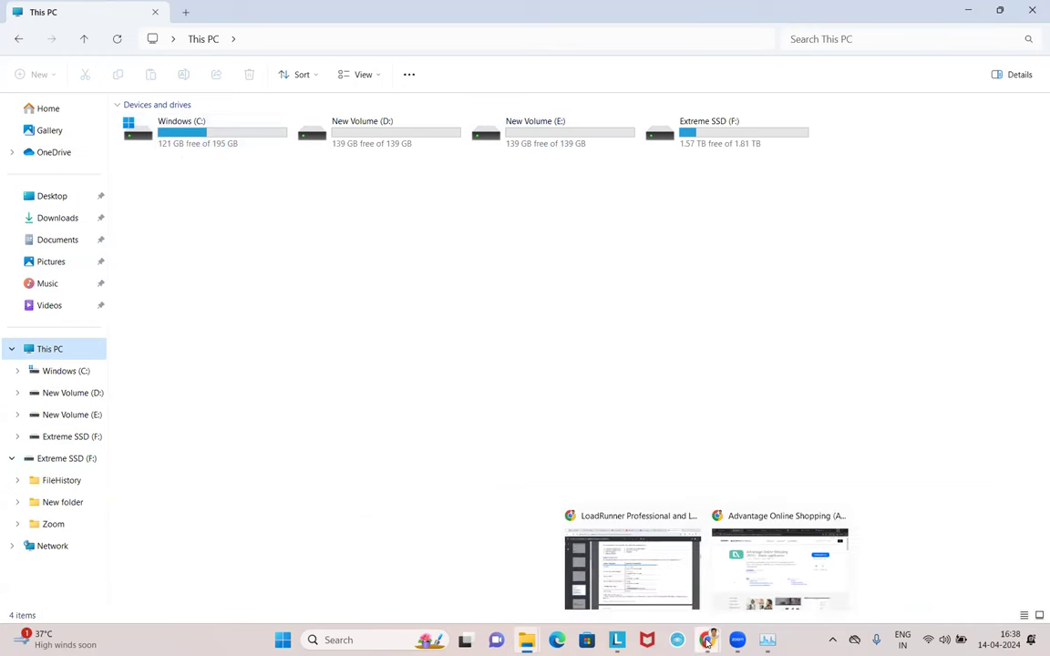
left_click(660, 569)
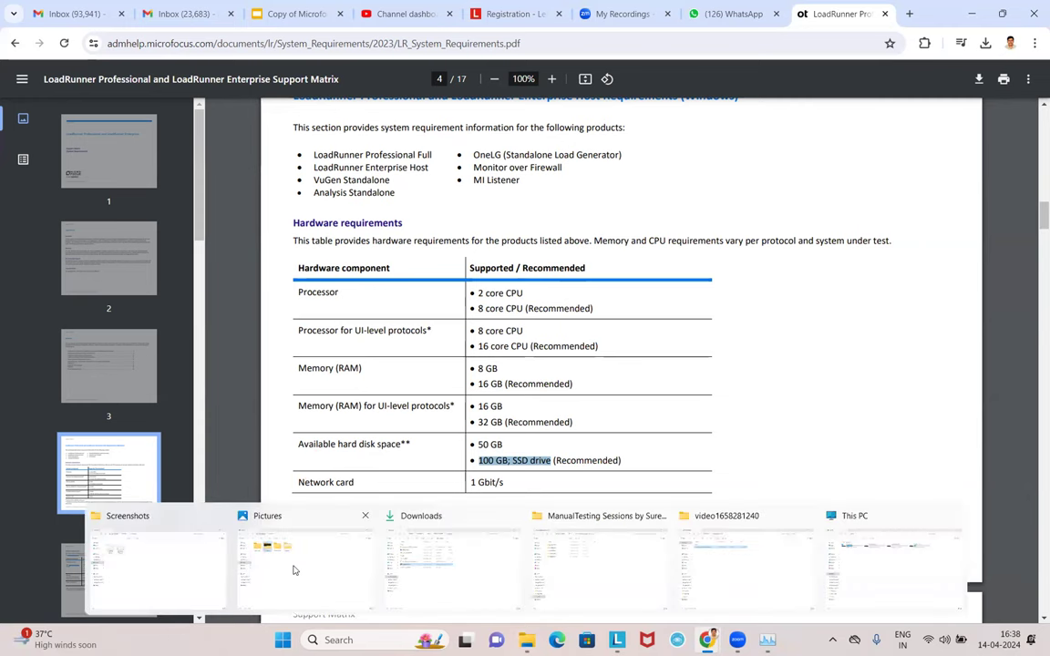
left_click(293, 571)
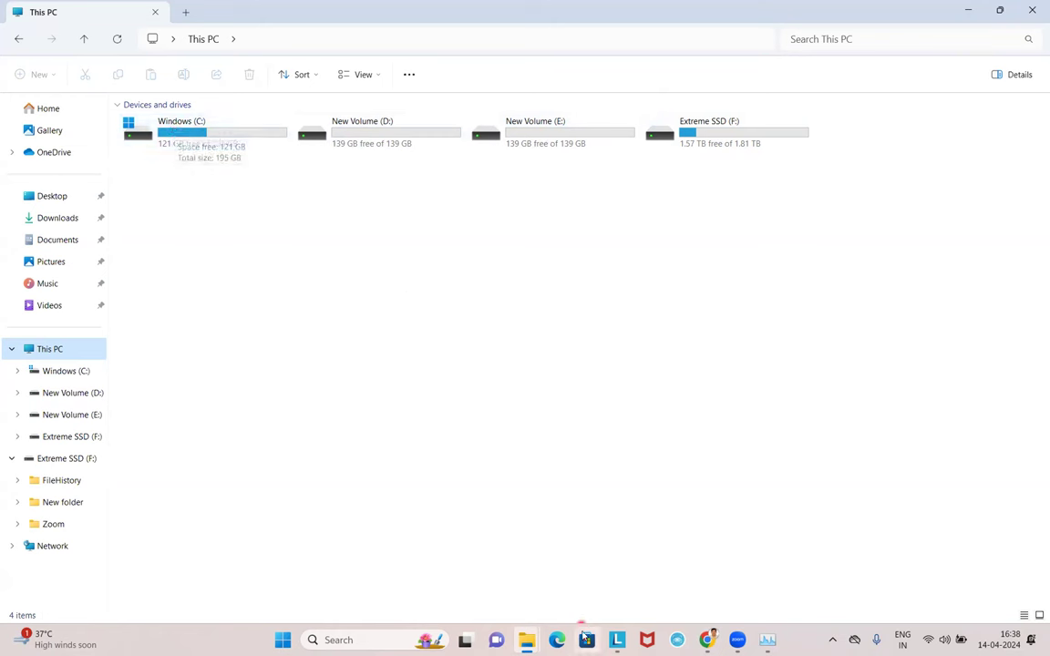
left_click(708, 639)
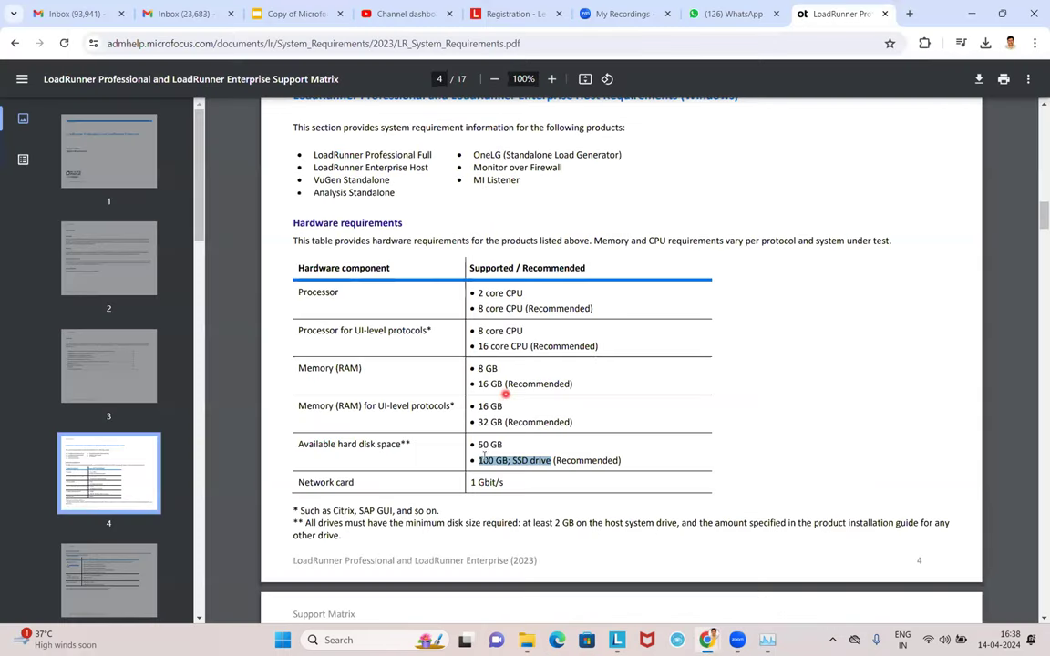
left_click_drag(477, 445, 502, 447)
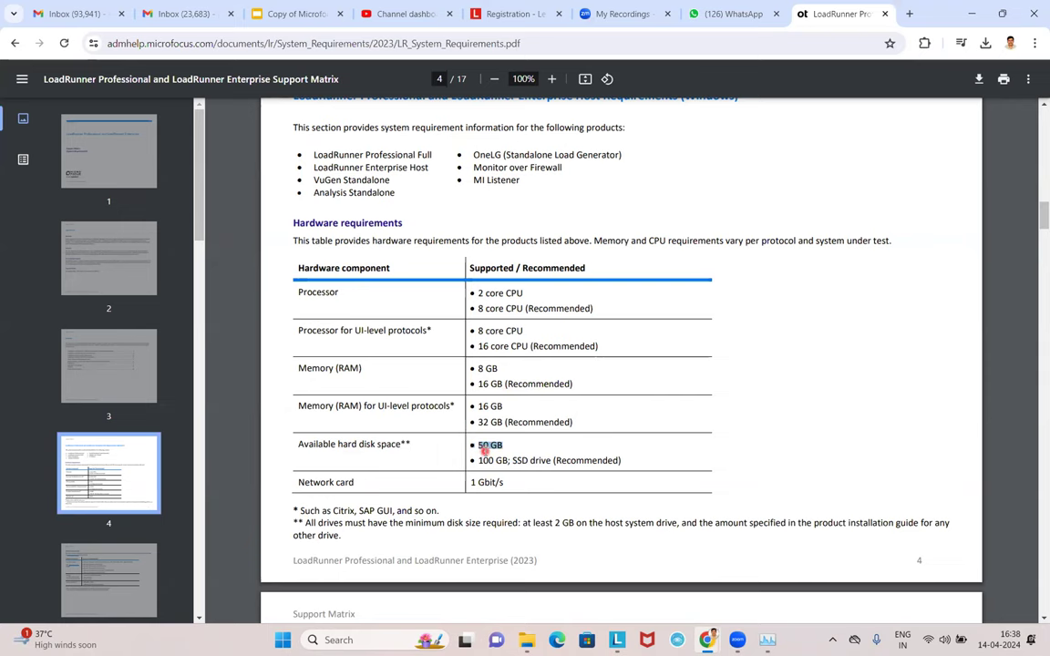
Glance ahead at the software requirements and return to highlight the "Hardware requirements" heading on page 4.
scroll(485, 451, "down", 3)
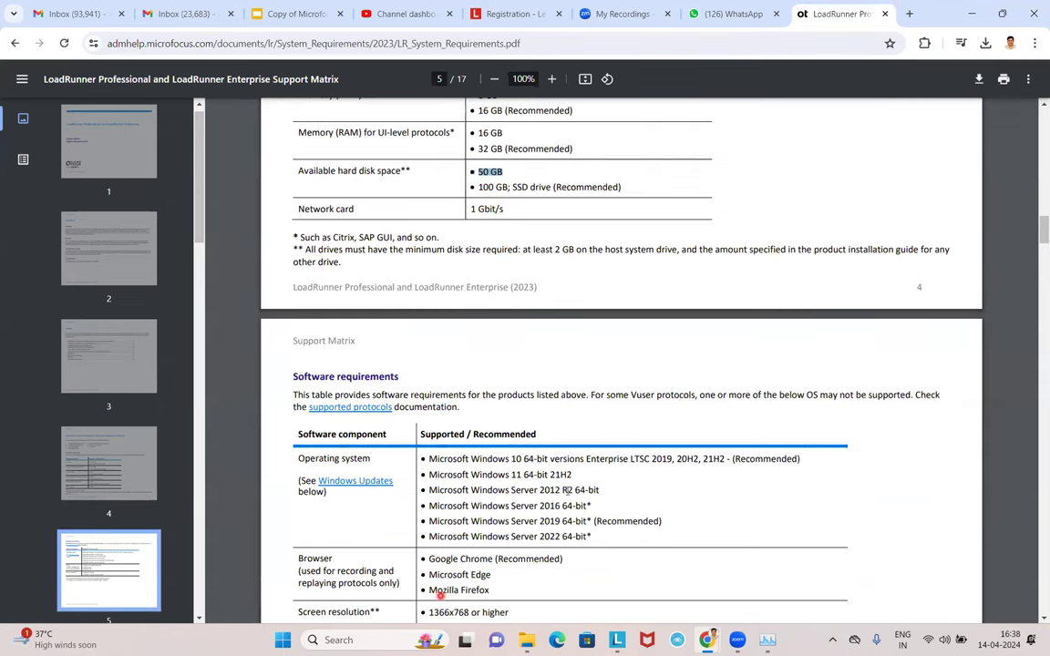
scroll(570, 534, "down", 2)
scroll(528, 297, "up", 4)
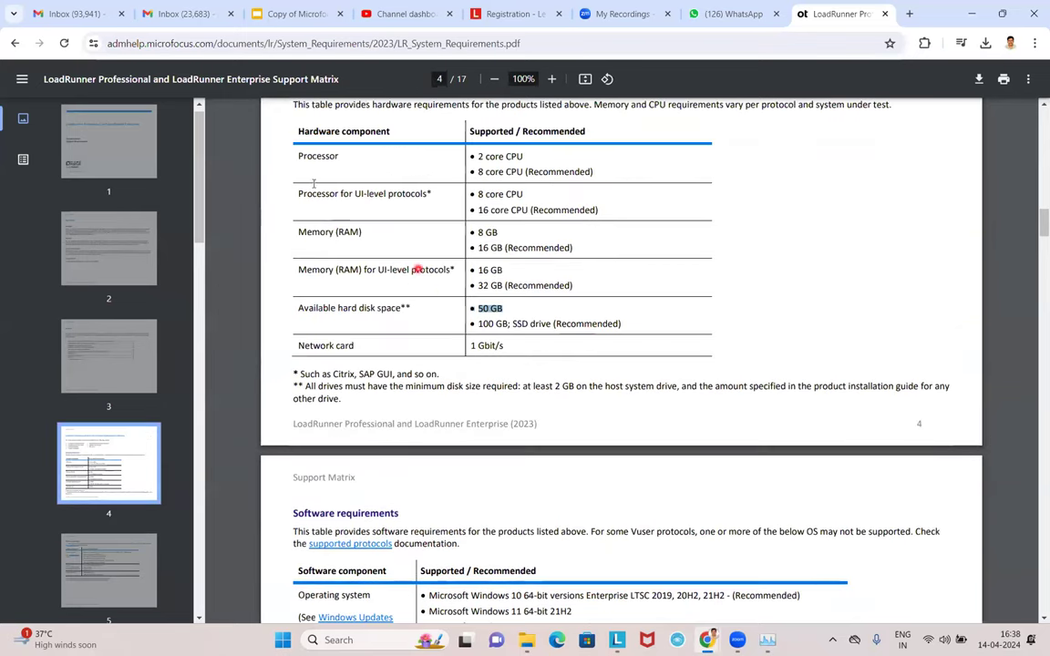
scroll(509, 230, "up", 3)
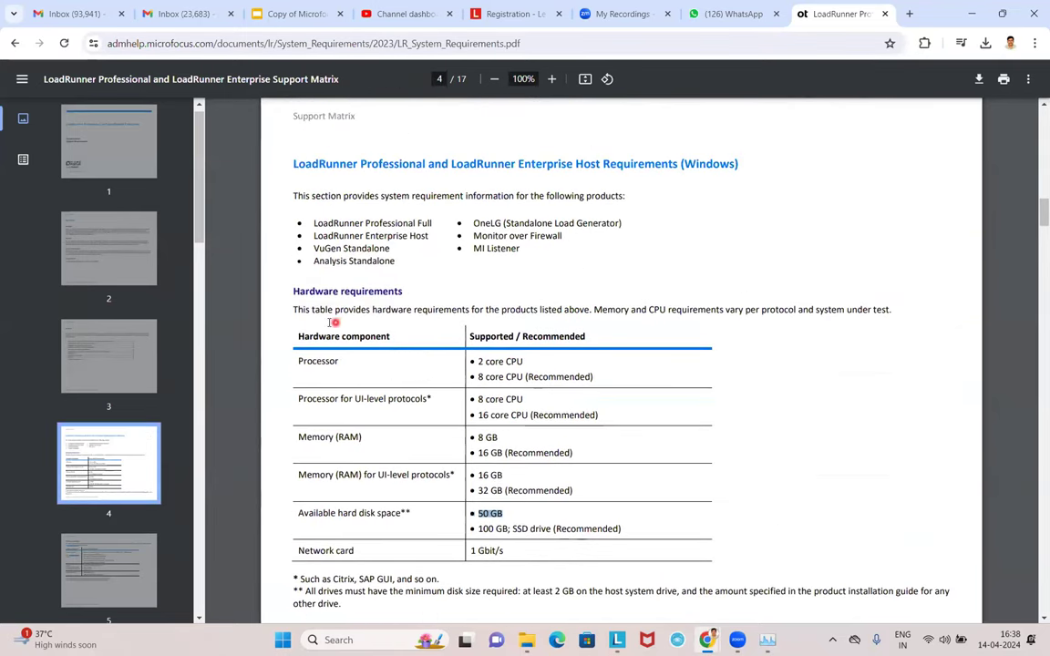
left_click(297, 291)
left_click_drag(324, 293, 403, 293)
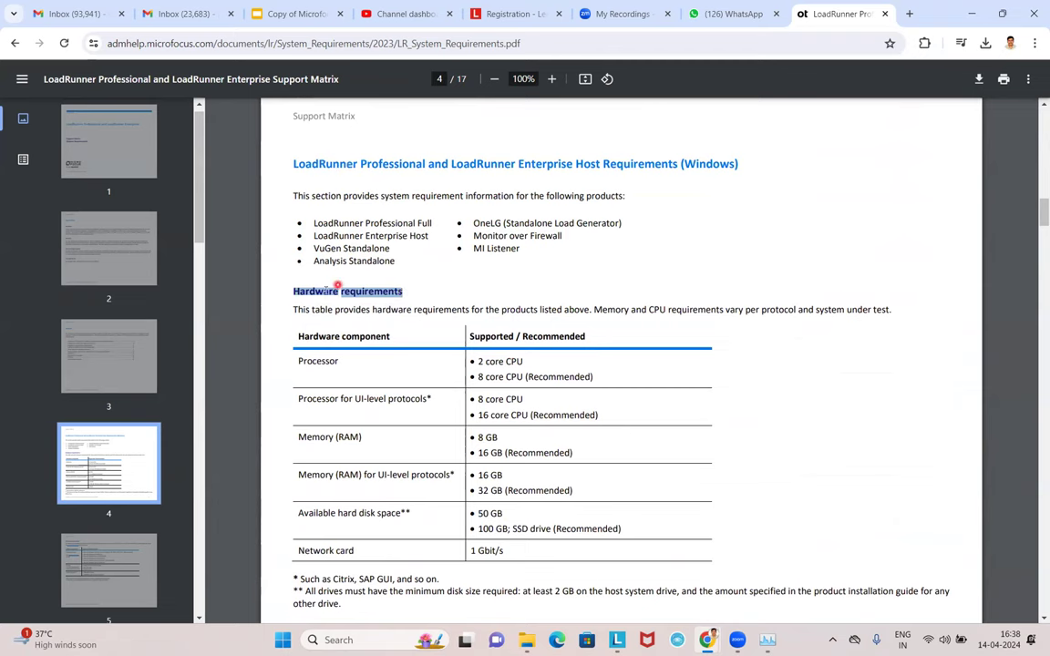
Highlight the supported Windows Server, Windows 10 and Windows 11 entries in the software requirements table on page 5.
scroll(456, 401, "down", 10)
scroll(482, 424, "up", 2)
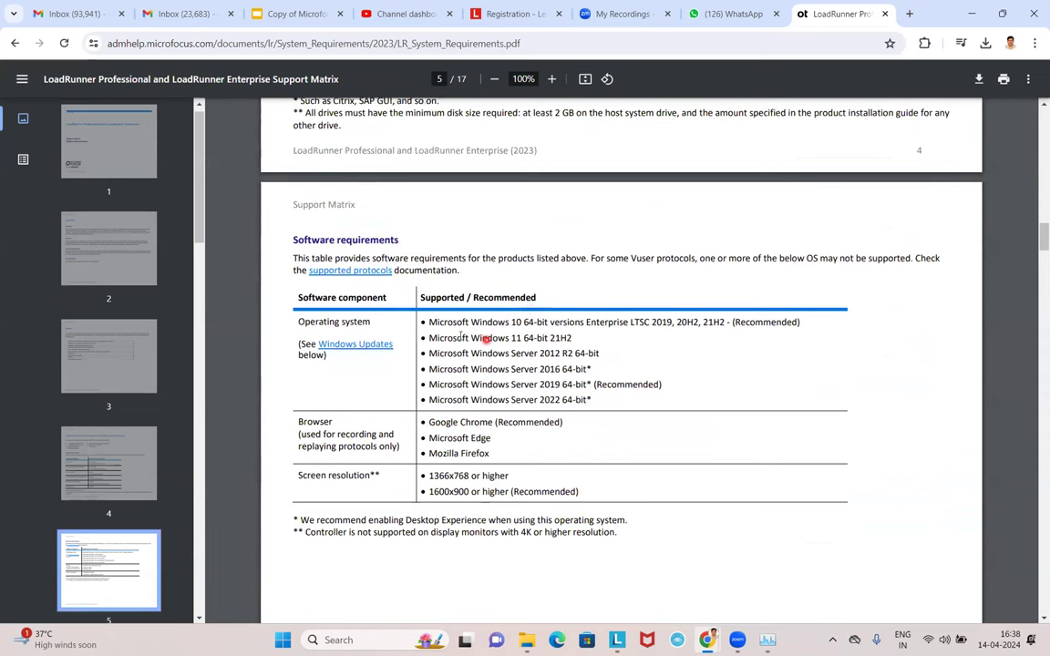
left_click_drag(507, 323, 560, 361)
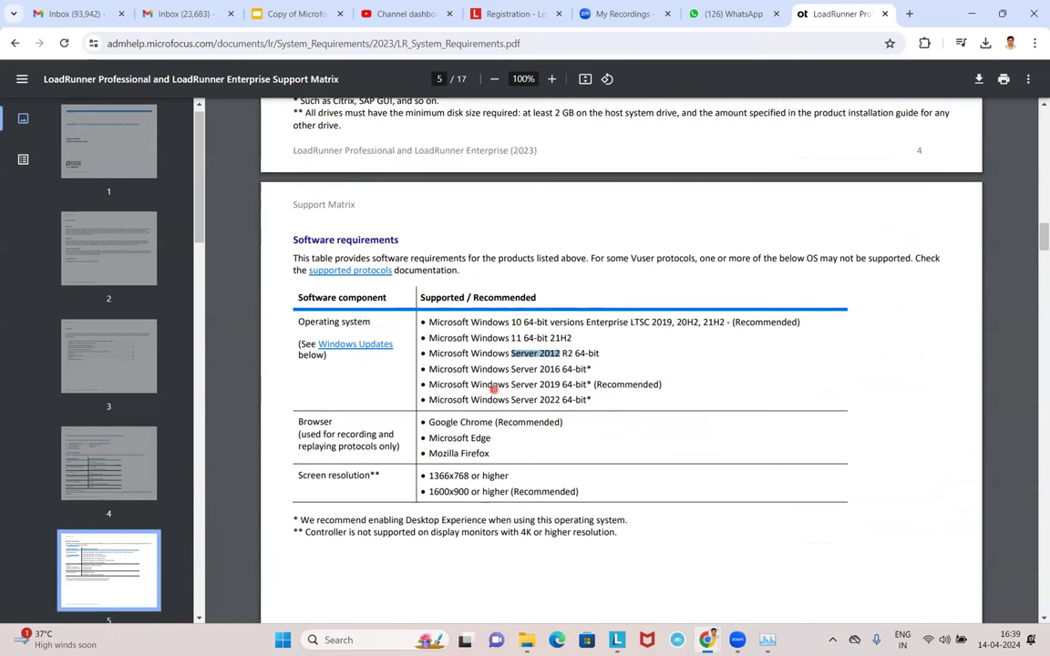
left_click_drag(498, 384, 590, 384)
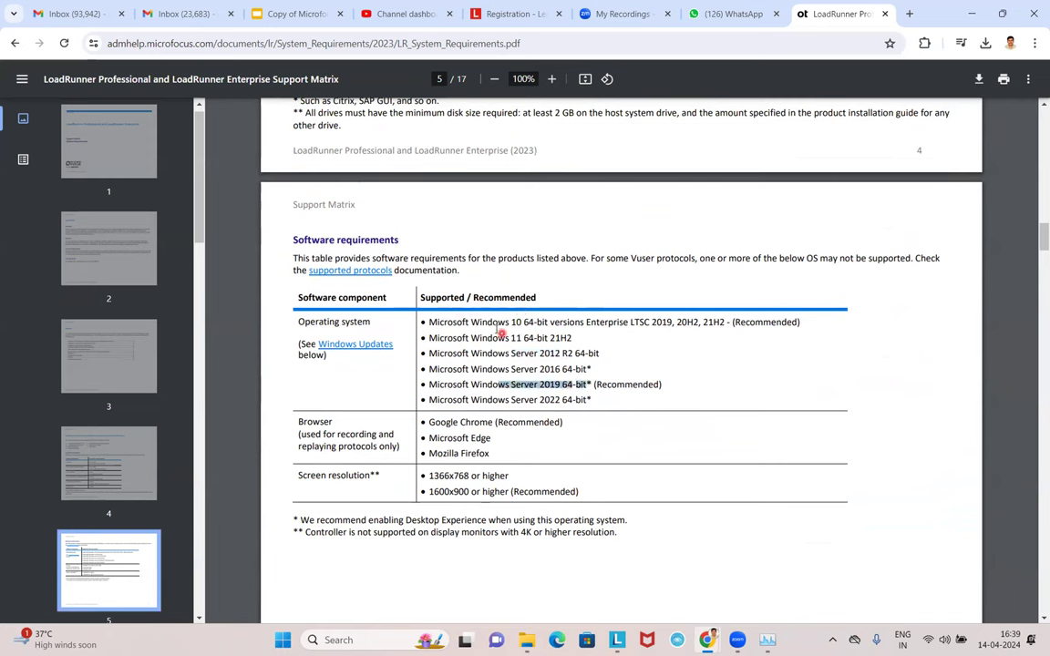
left_click_drag(492, 322, 647, 322)
left_click_drag(573, 337, 462, 338)
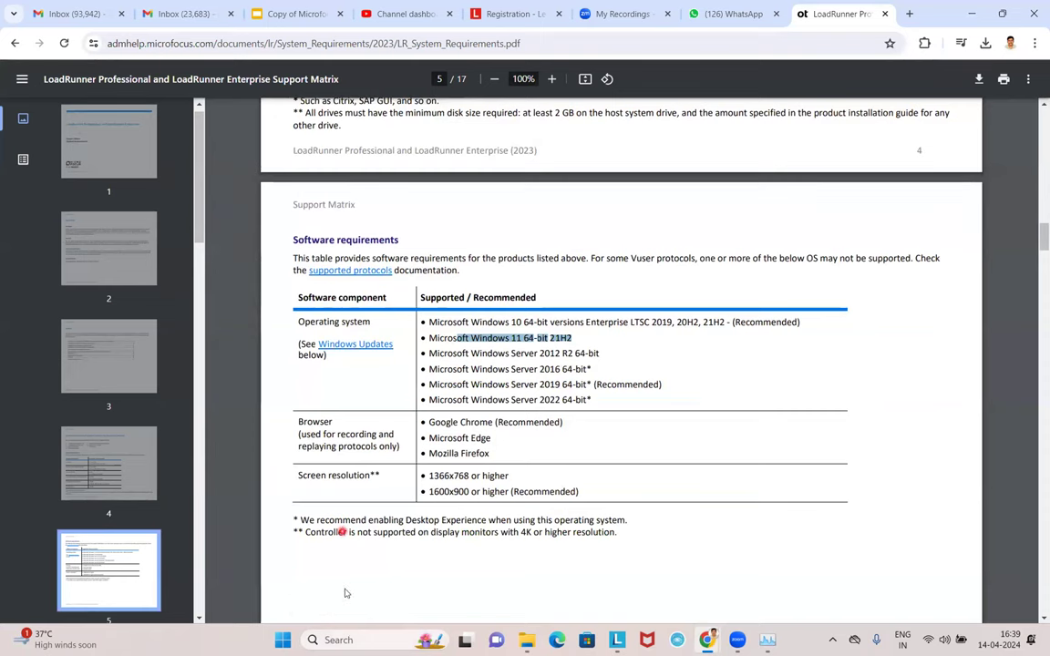
Open the properties of This PC from the desktop to view the computer's system specifications.
left_click(347, 634)
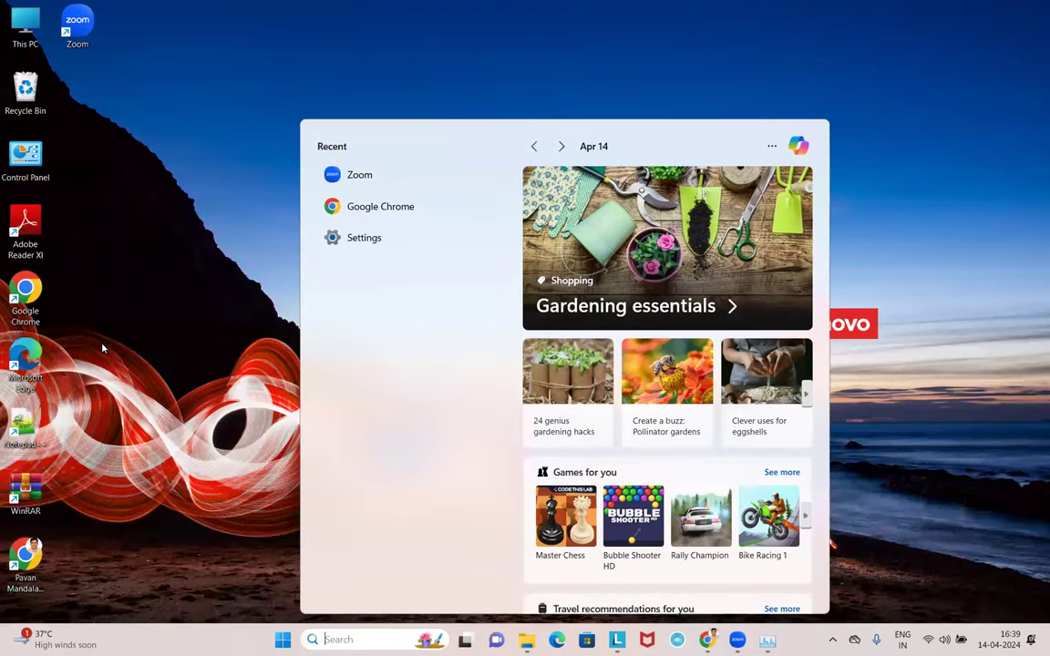
left_click(56, 23)
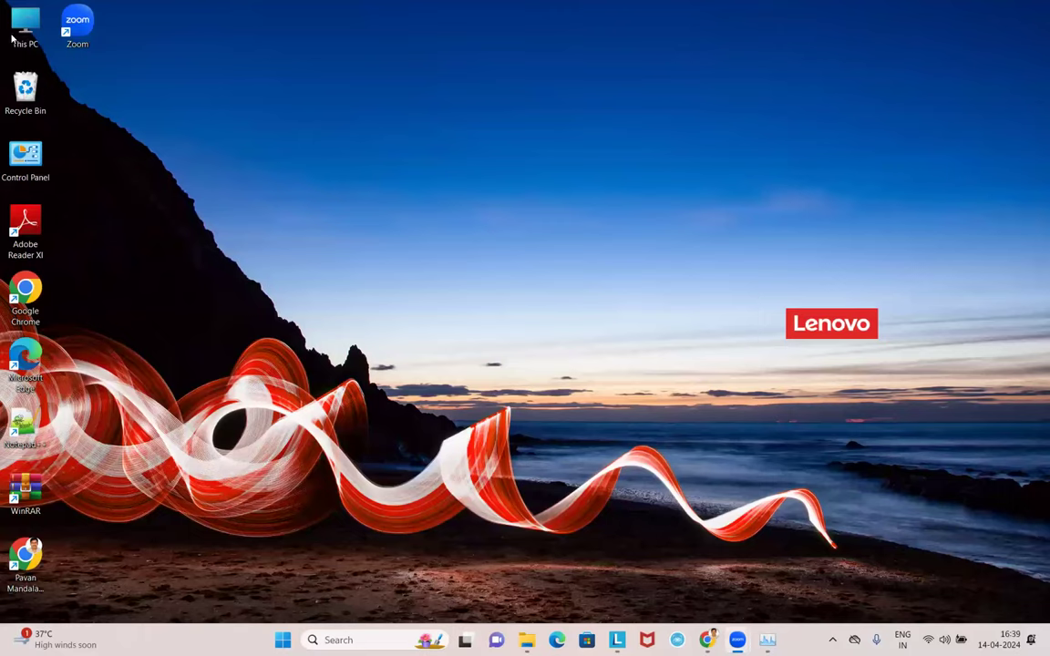
right_click(12, 34)
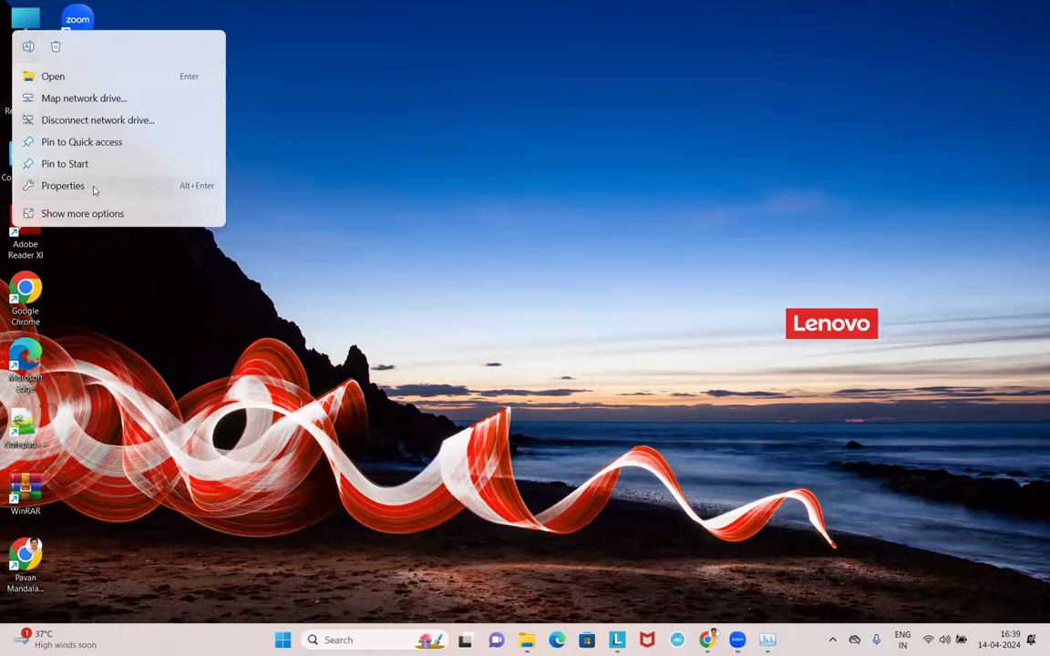
left_click(91, 186)
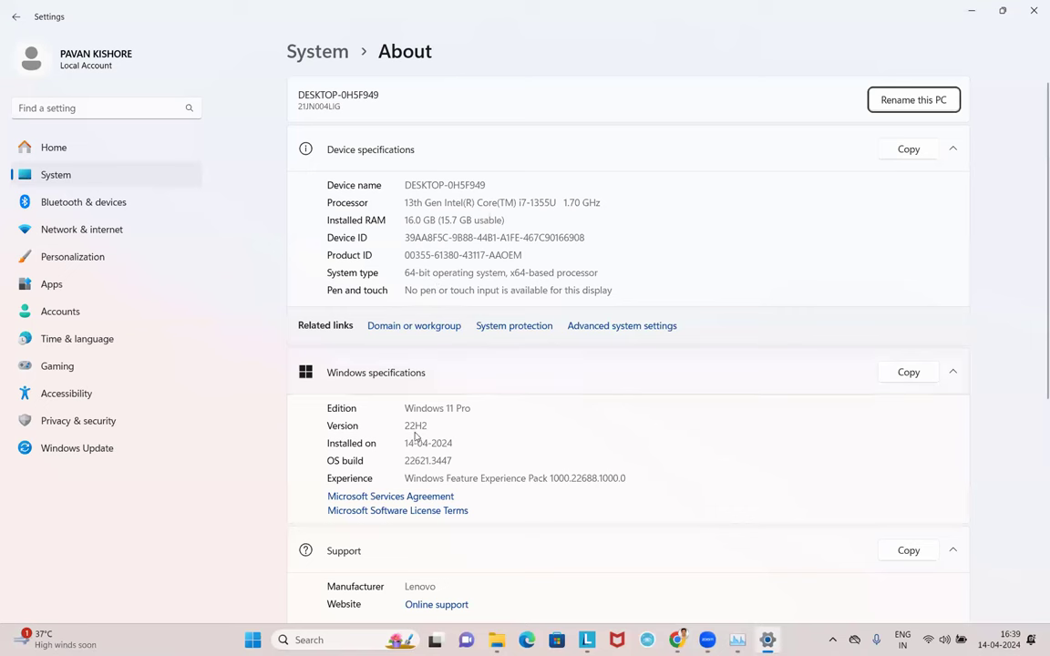
Highlight the Windows edition, the processor model and speed, and the 64-bit operating system type in the specifications.
left_click_drag(477, 410, 403, 408)
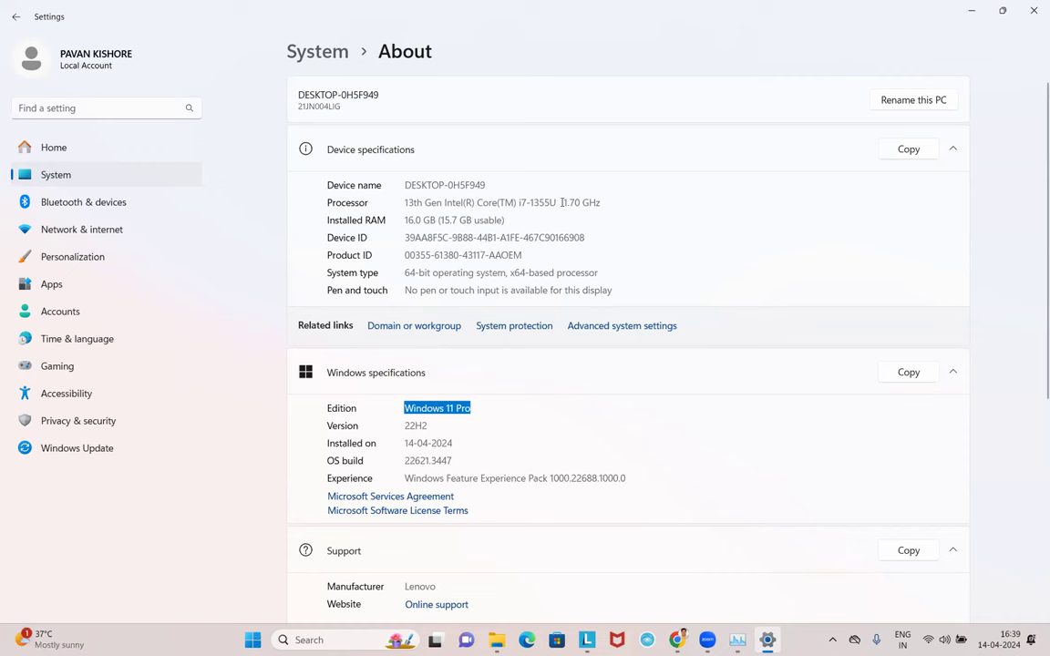
double_click(519, 202)
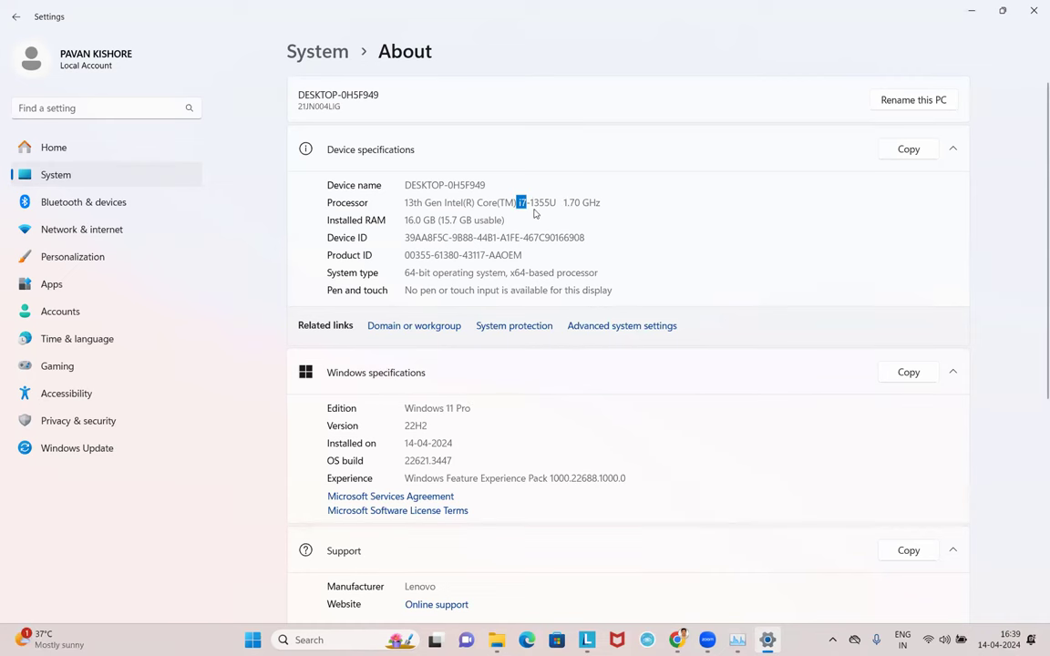
left_click_drag(530, 202, 601, 207)
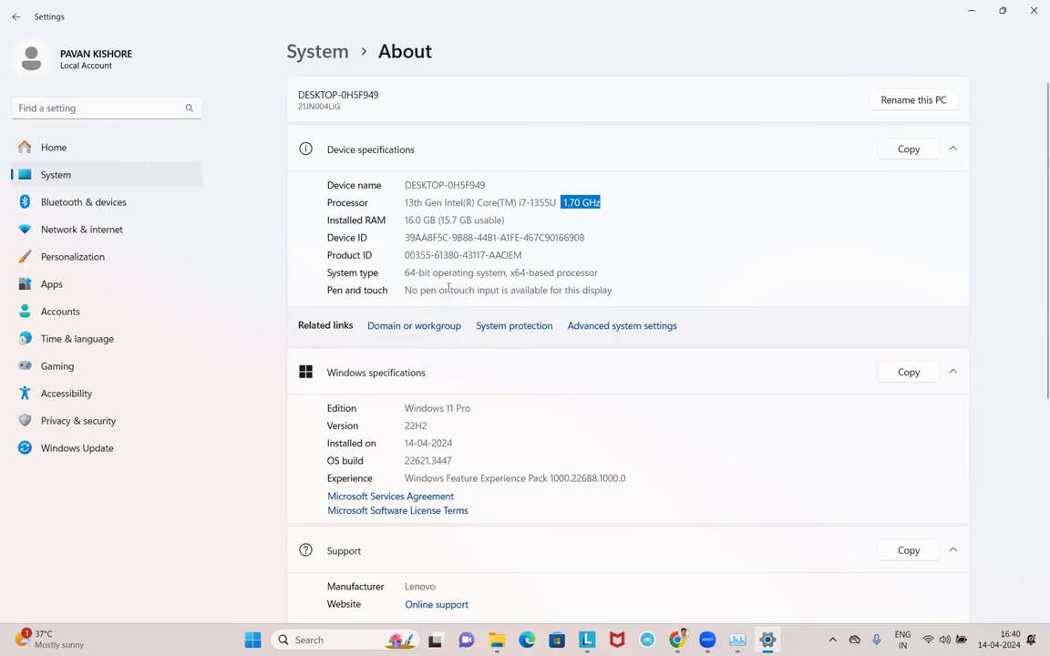
left_click_drag(405, 273, 508, 273)
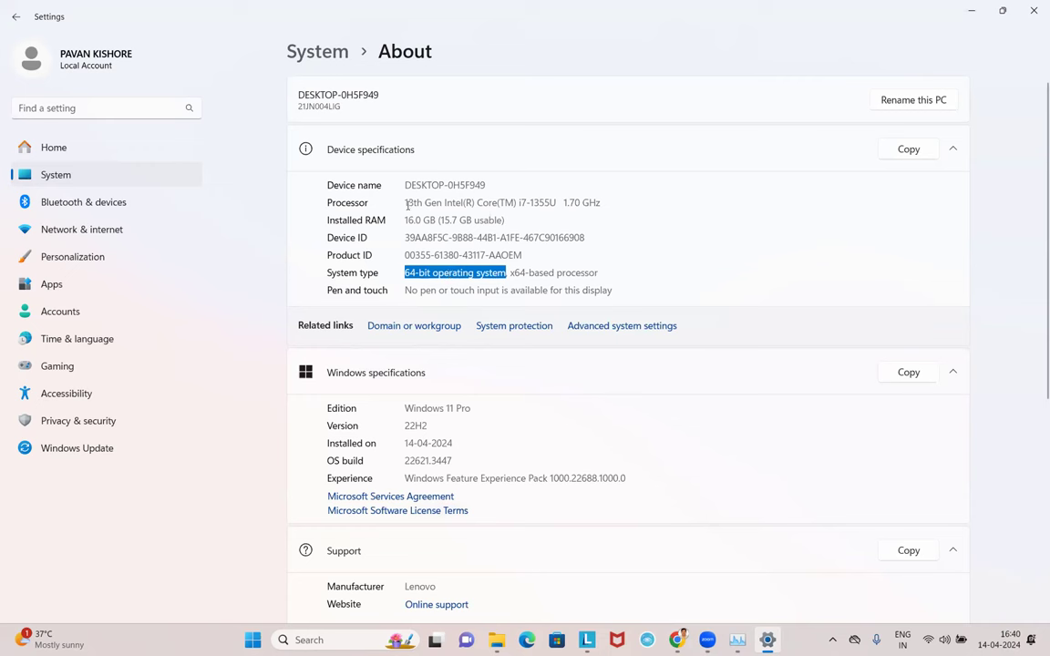
Examine the processor's model, generation and clock speed again, along with the Windows edition.
double_click(522, 202)
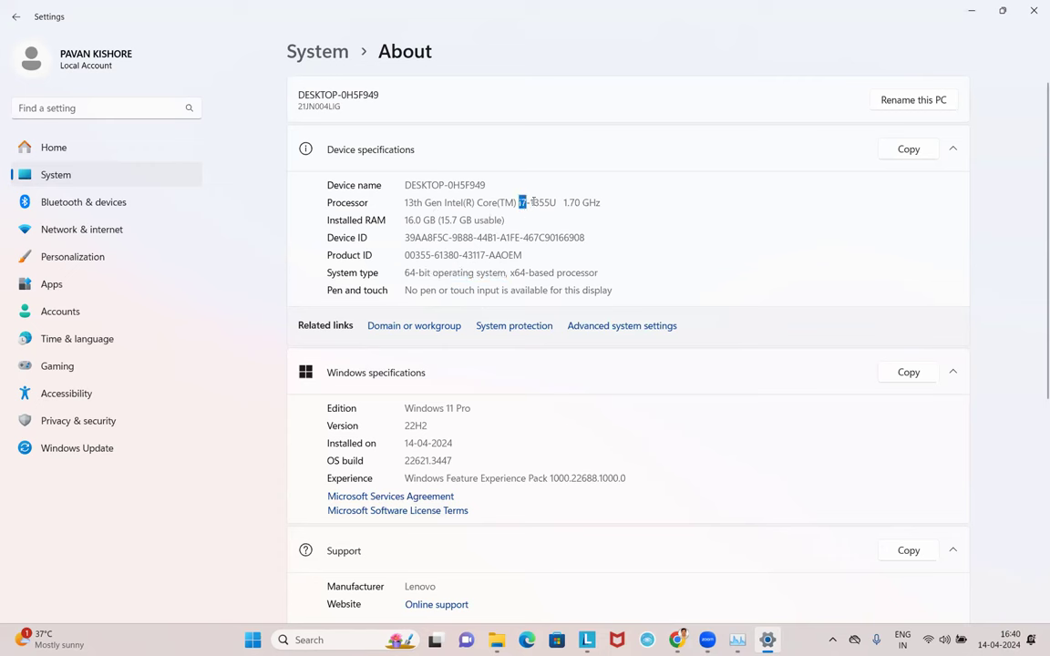
left_click_drag(530, 202, 536, 202)
left_click_drag(406, 203, 441, 204)
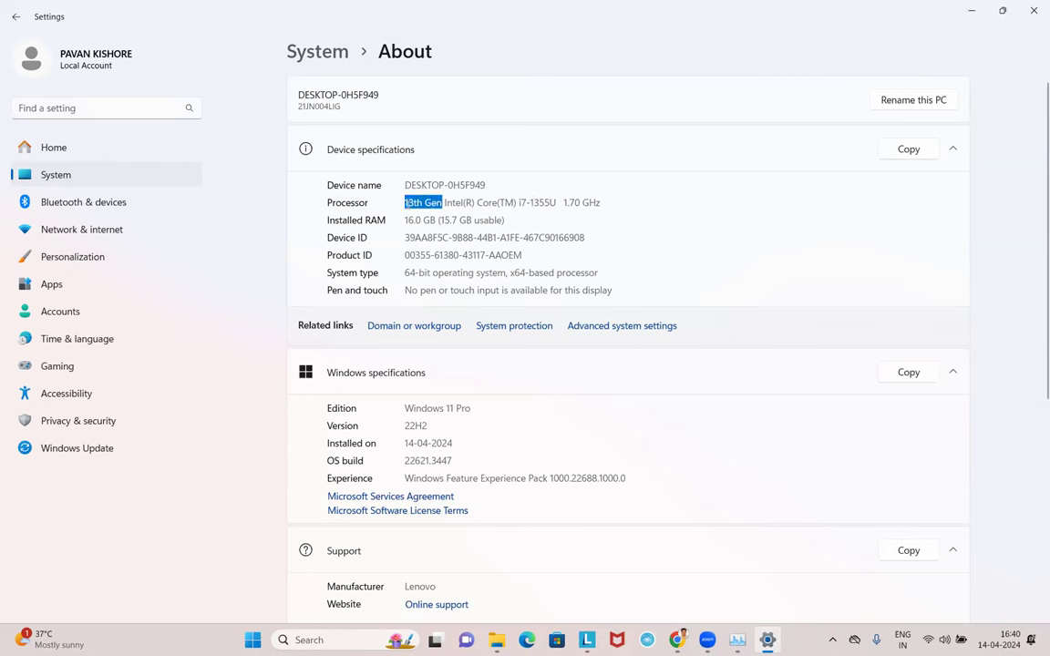
left_click_drag(530, 203, 602, 204)
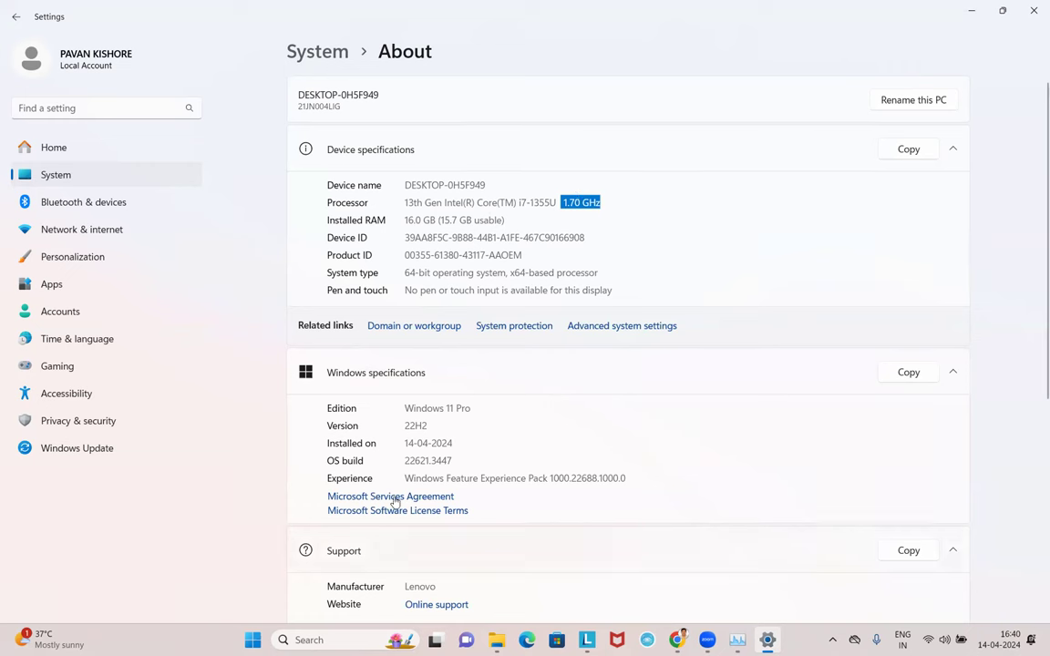
left_click_drag(404, 409, 478, 413)
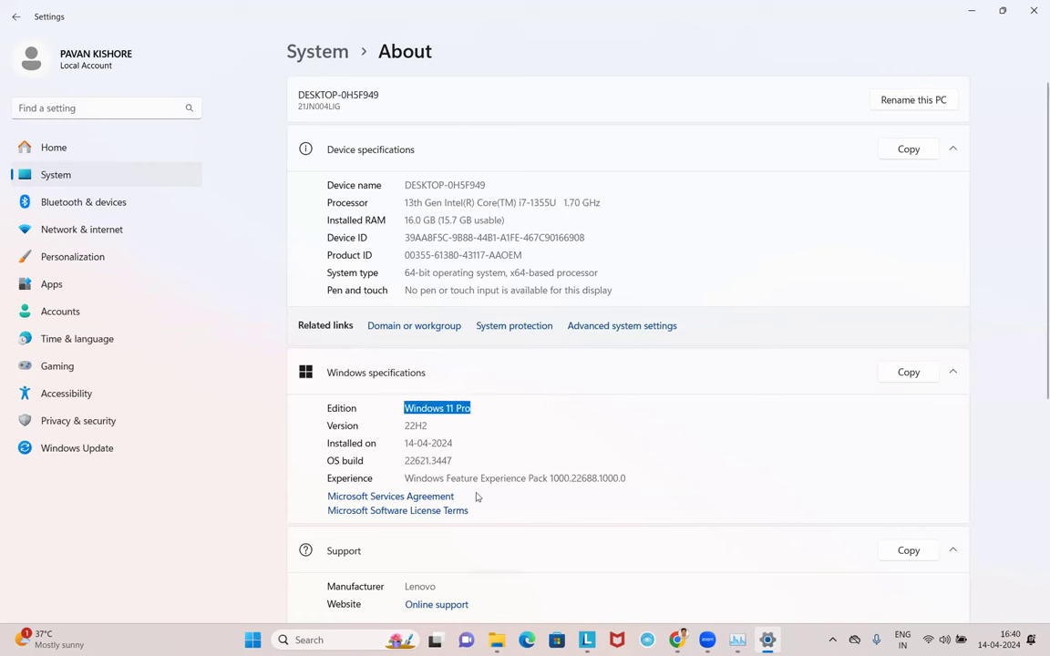
scroll(592, 464, "down", 3)
scroll(537, 296, "up", 3)
Minimize Settings, switch to the LoadRunner PDF in Chrome, and highlight the recommended 1600x900 screen resolution.
left_click(1003, 10)
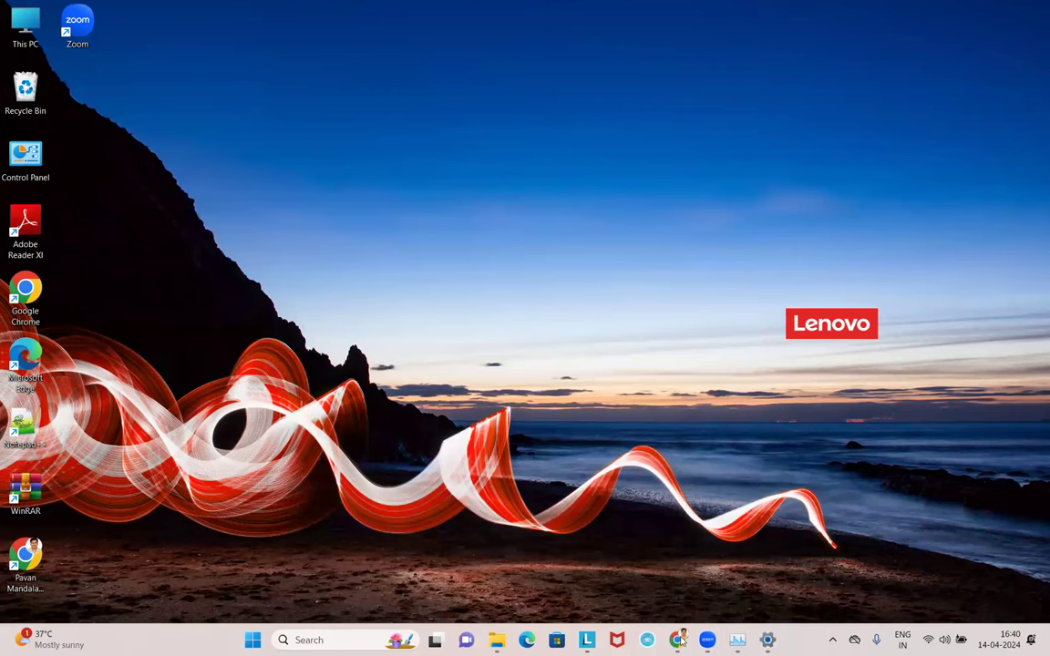
mouse_move(679, 641)
left_click(561, 521)
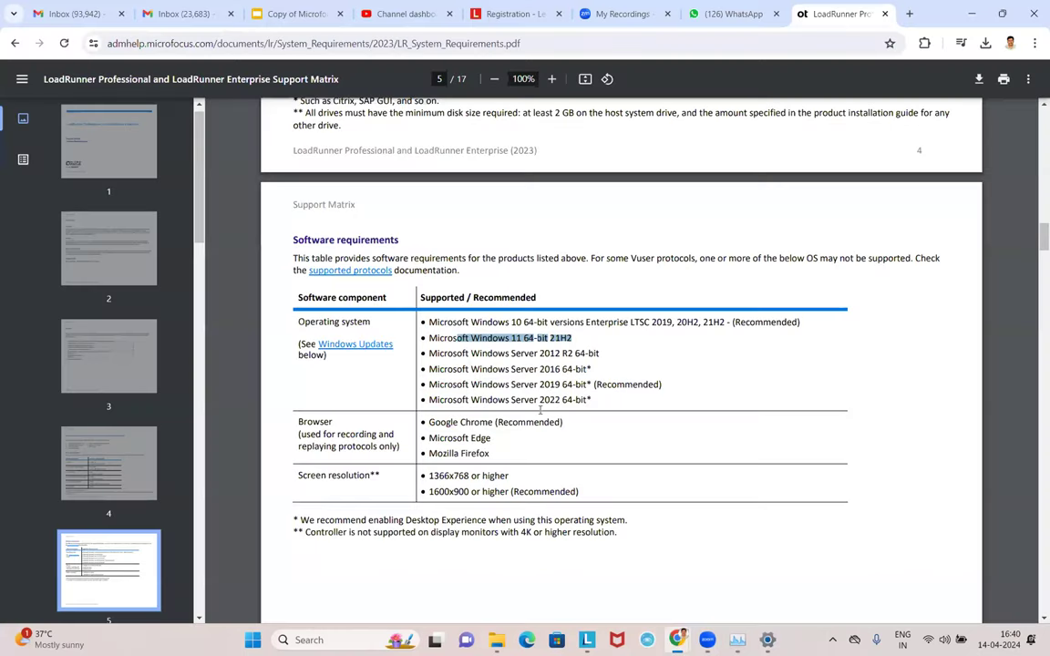
scroll(460, 410, "down", 3)
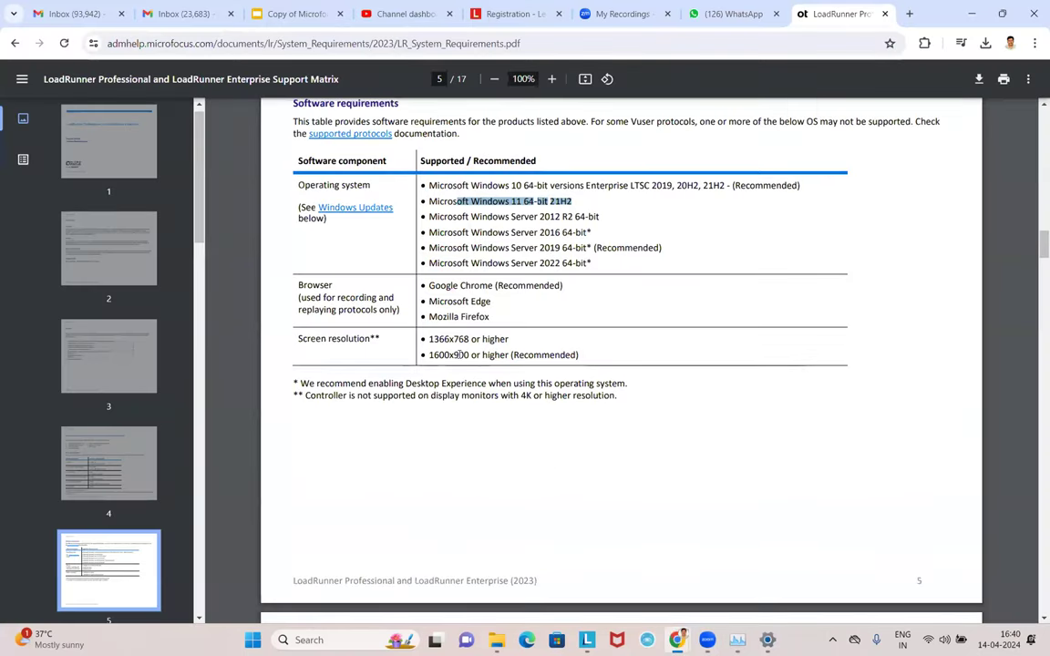
left_click_drag(429, 355, 518, 354)
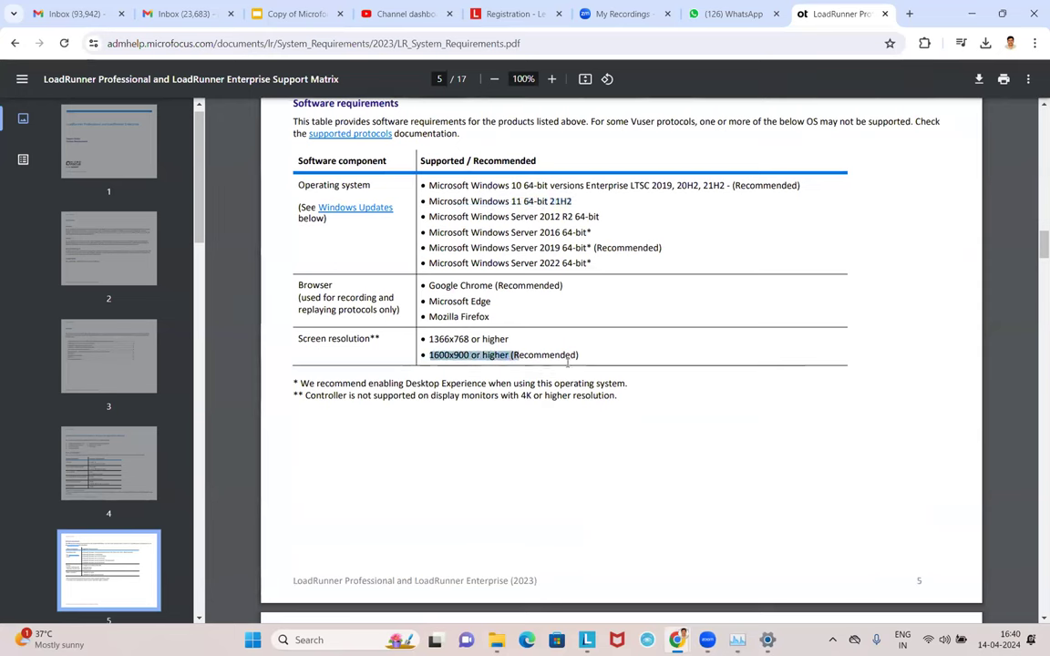
key("super+d")
key("super+d")
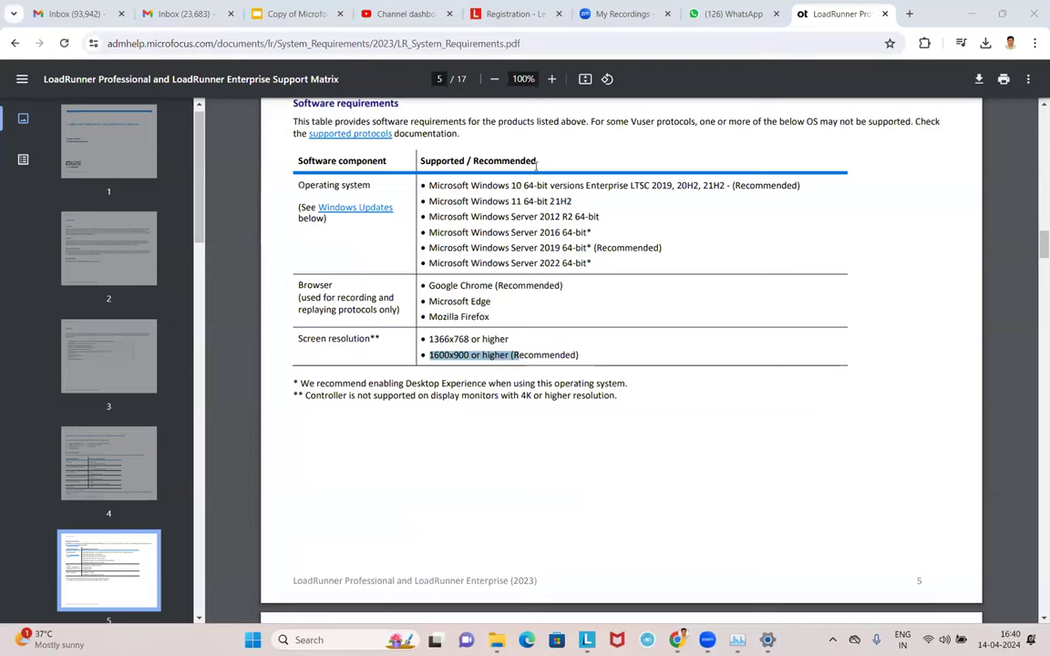
key("super+d")
key("super+d")
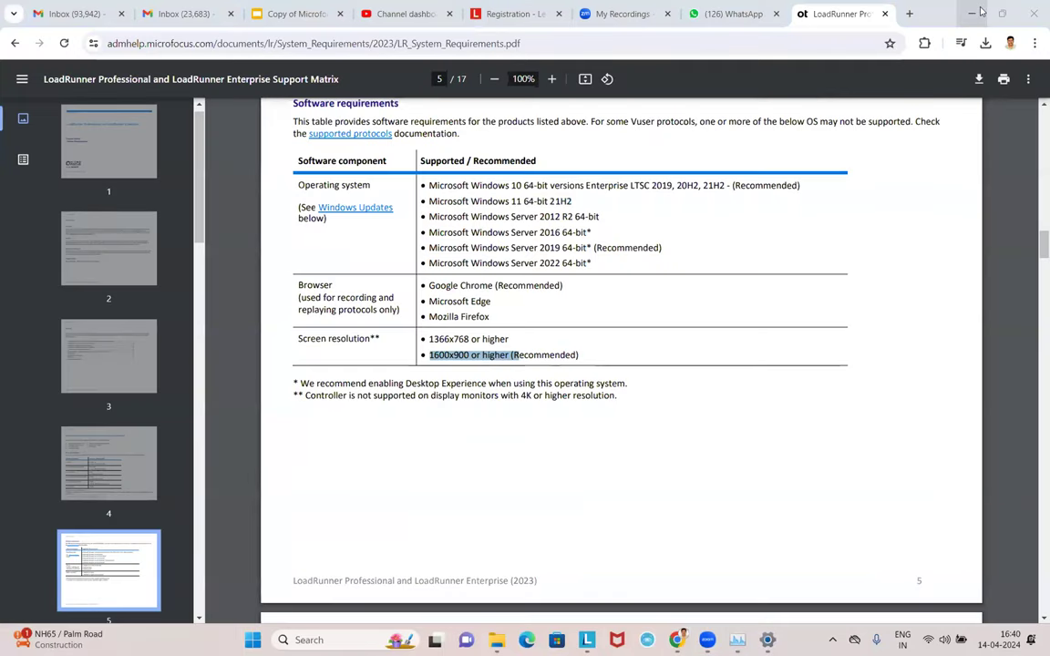
Open the display settings from the desktop and view the list of available display resolutions, leaving the selection as it is.
key("super+d")
right_click(566, 128)
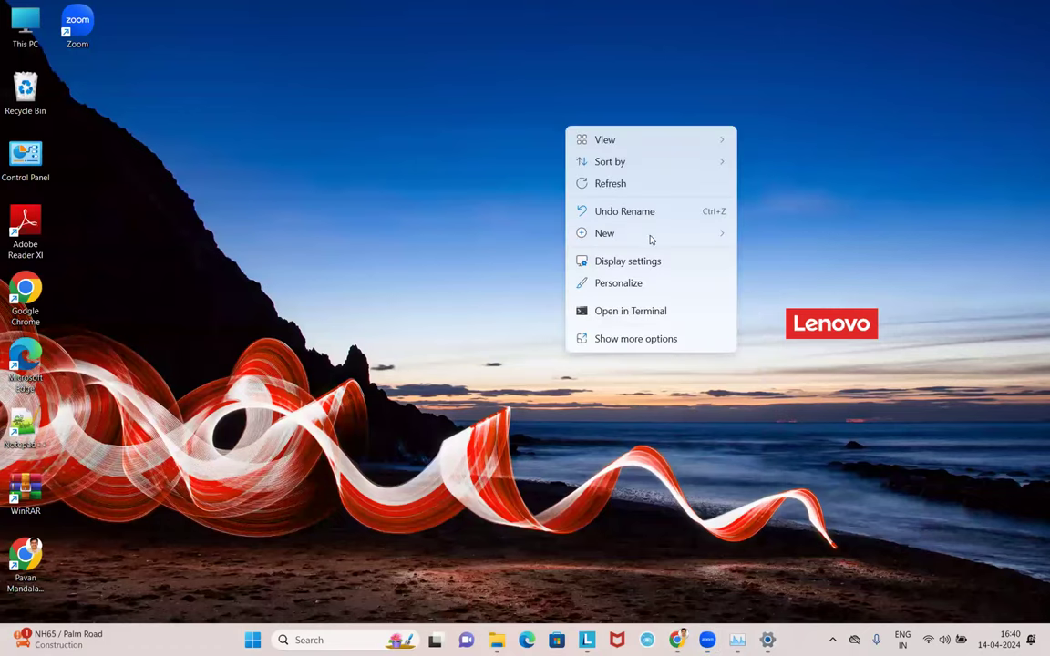
left_click(627, 262)
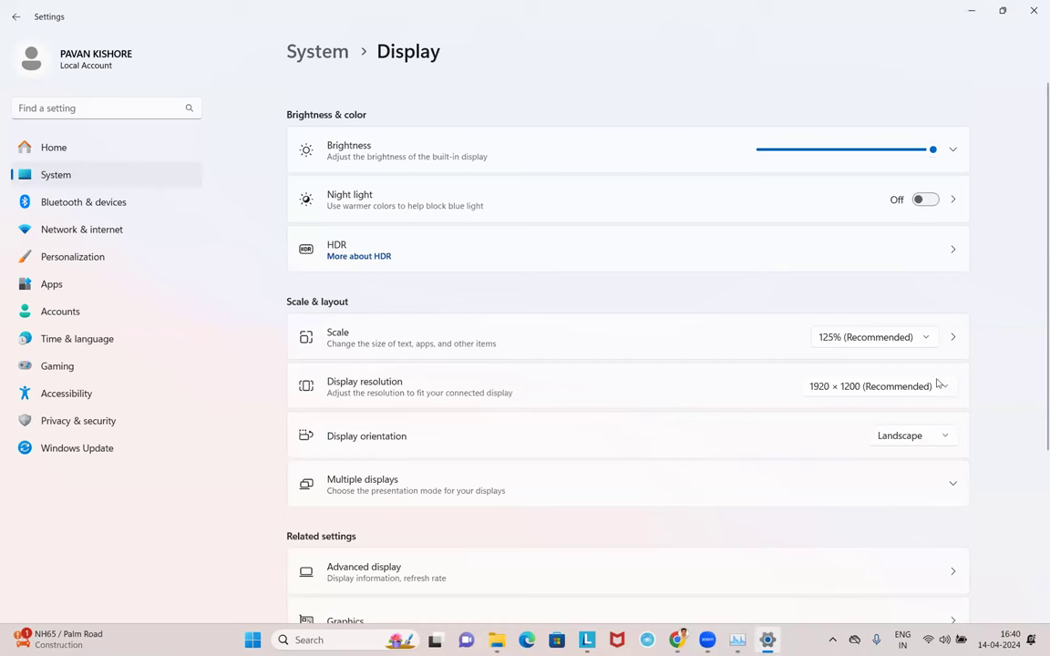
left_click(851, 390)
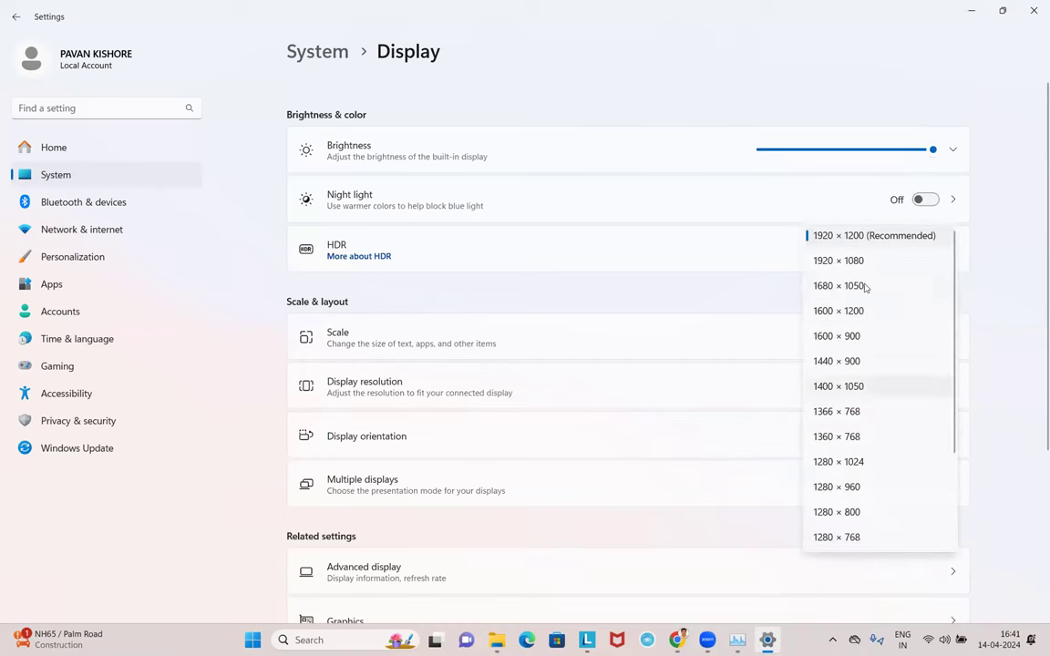
left_click(740, 56)
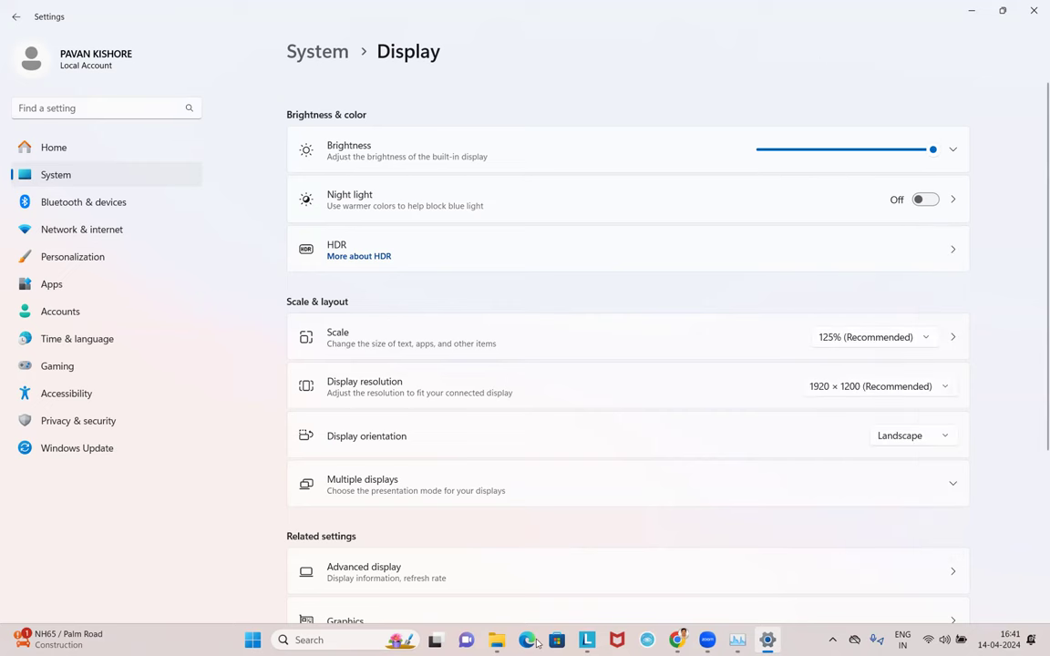
Return to the LoadRunner PDF in Chrome and highlight the Windows updates requirement about having the full set of updates installed.
left_click(678, 642)
left_click(602, 570)
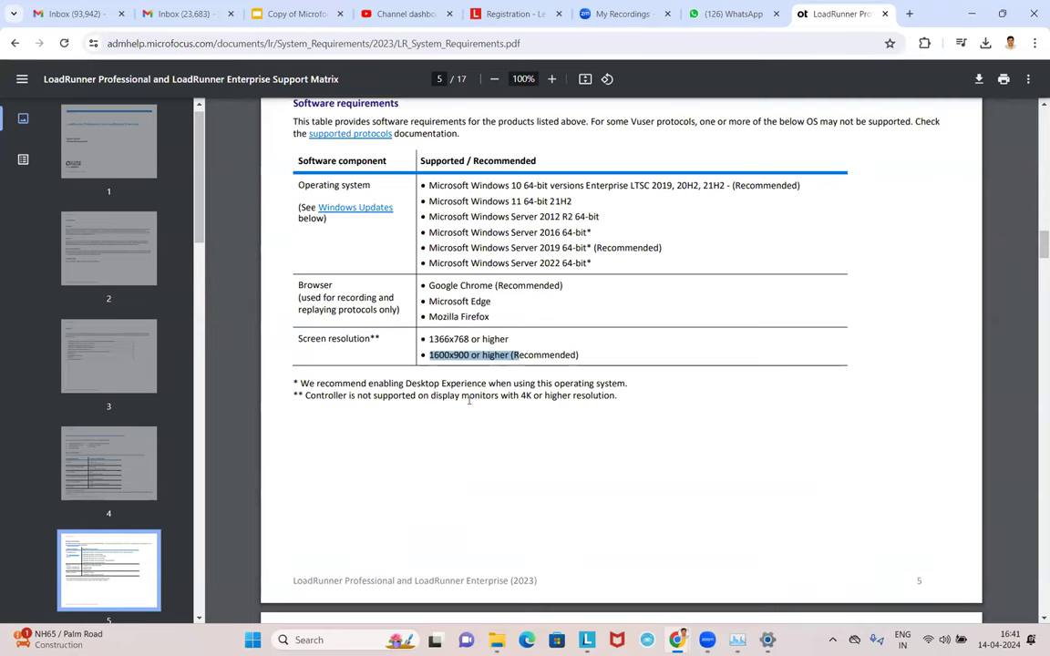
scroll(469, 400, "down", 4)
scroll(566, 436, "down", 2)
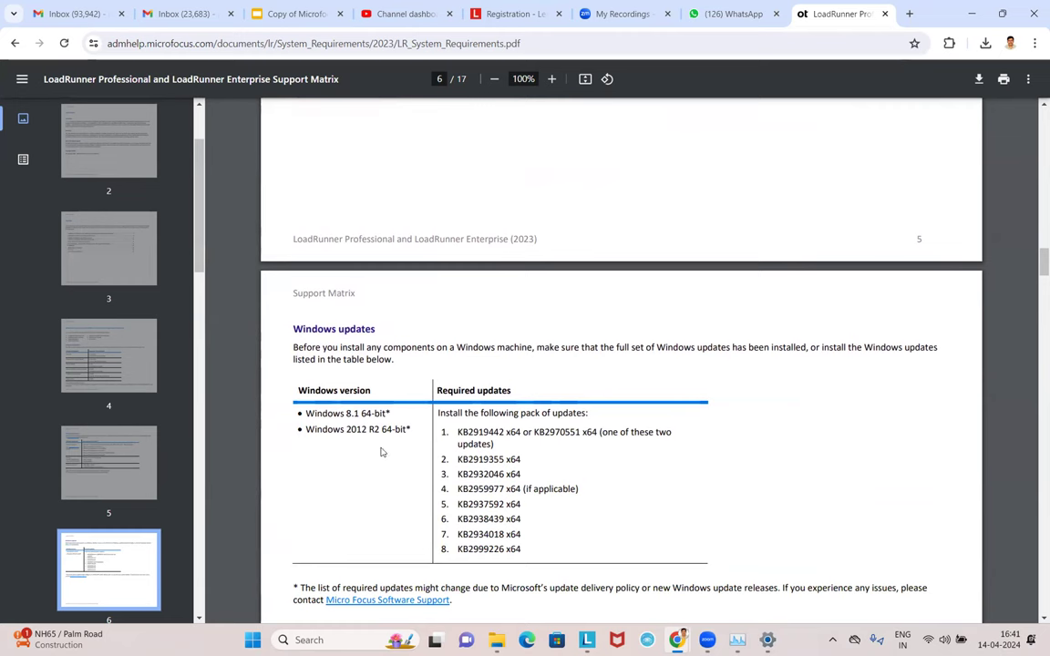
scroll(325, 330, "down", 3)
left_click_drag(366, 210, 807, 221)
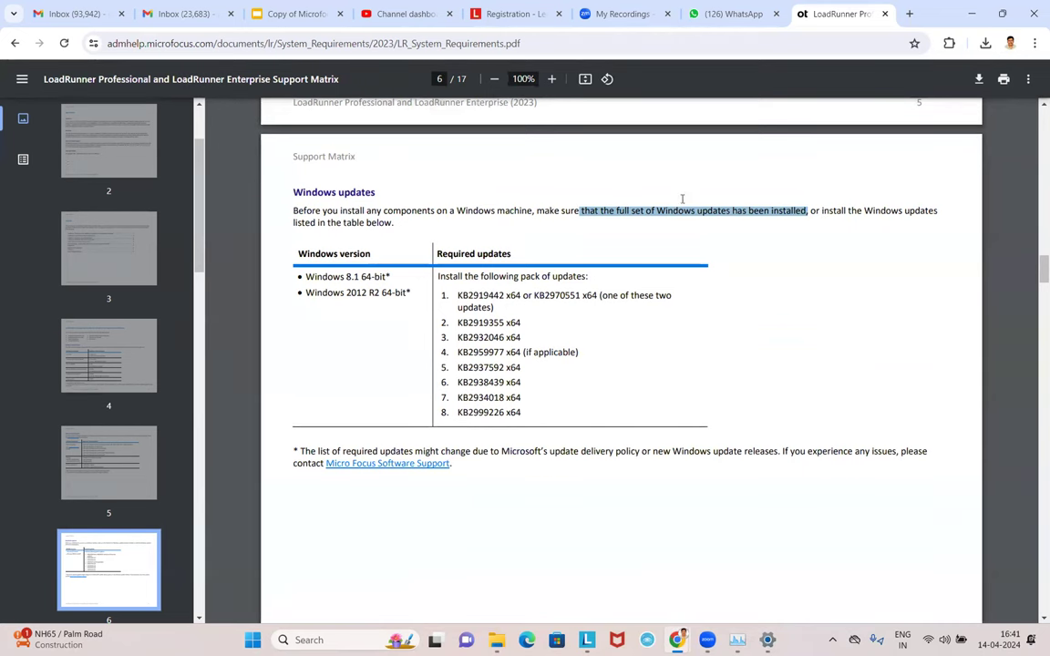
left_click(844, 209)
left_click_drag(819, 210, 917, 212)
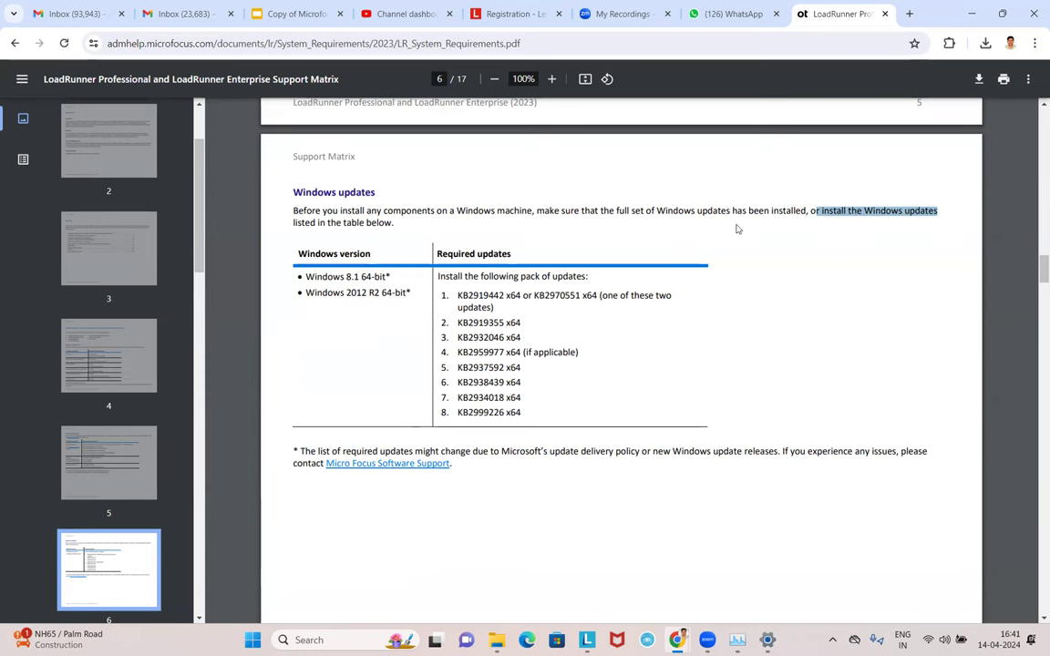
left_click_drag(657, 210, 779, 210)
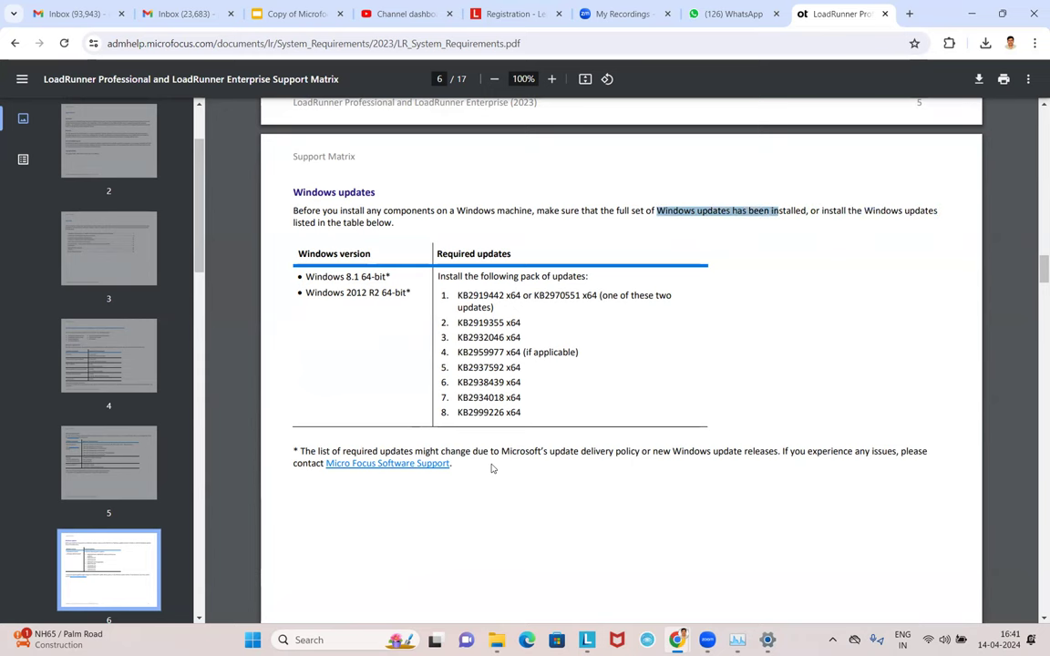
Search Windows for "windows updates", open the Windows Update settings, and install the Intel - net - 23.20.1.1 update.
left_click(297, 641)
type("window")
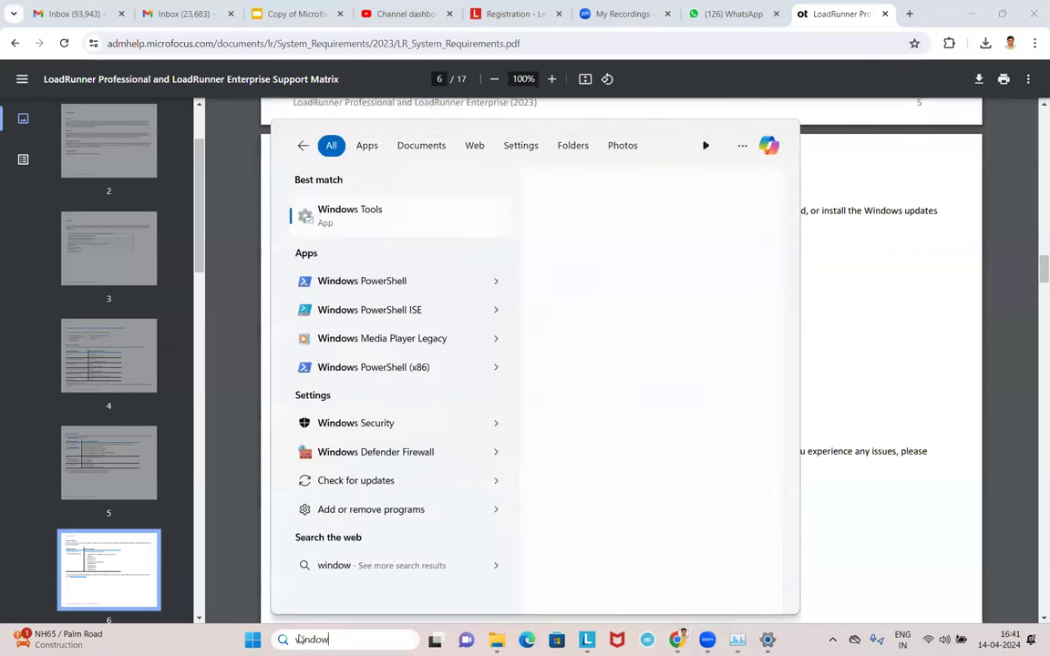
type("s upa")
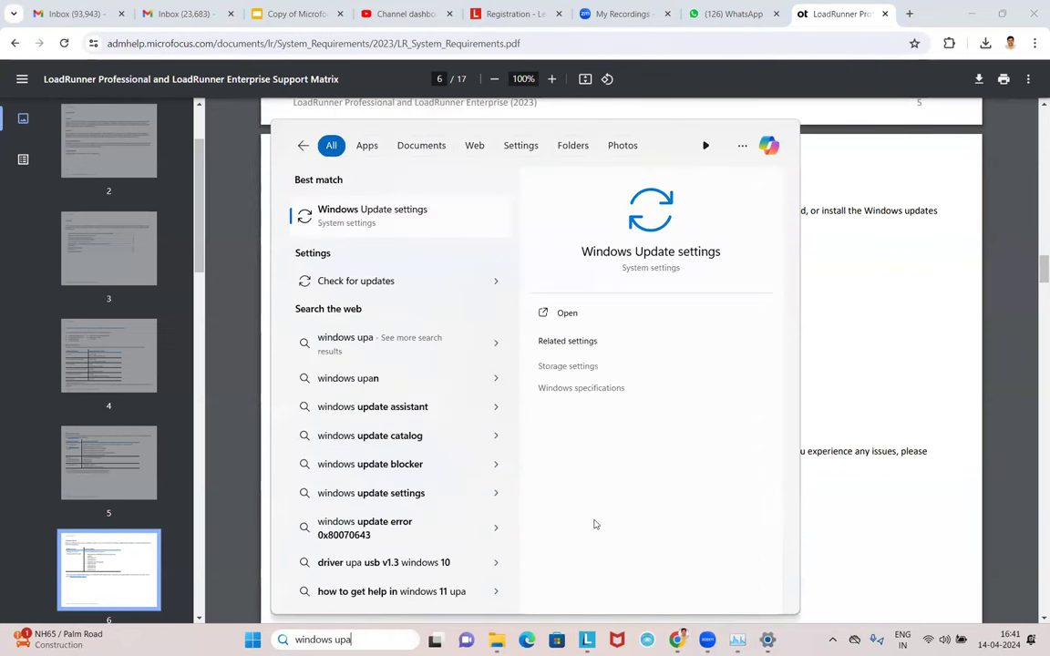
key("BackSpace")
type("dates")
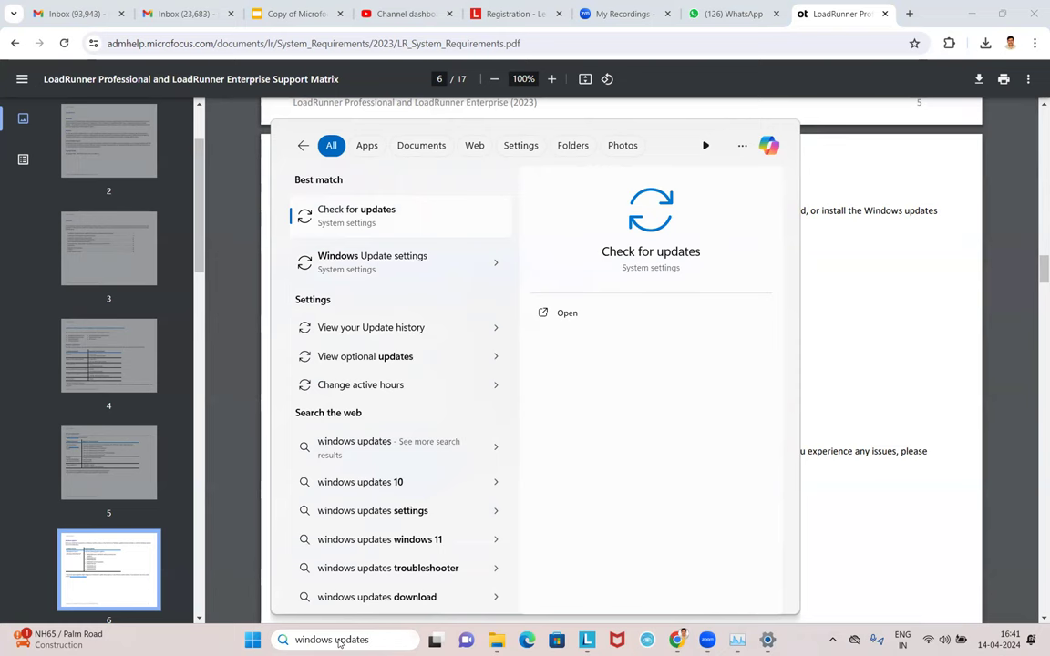
left_click(383, 259)
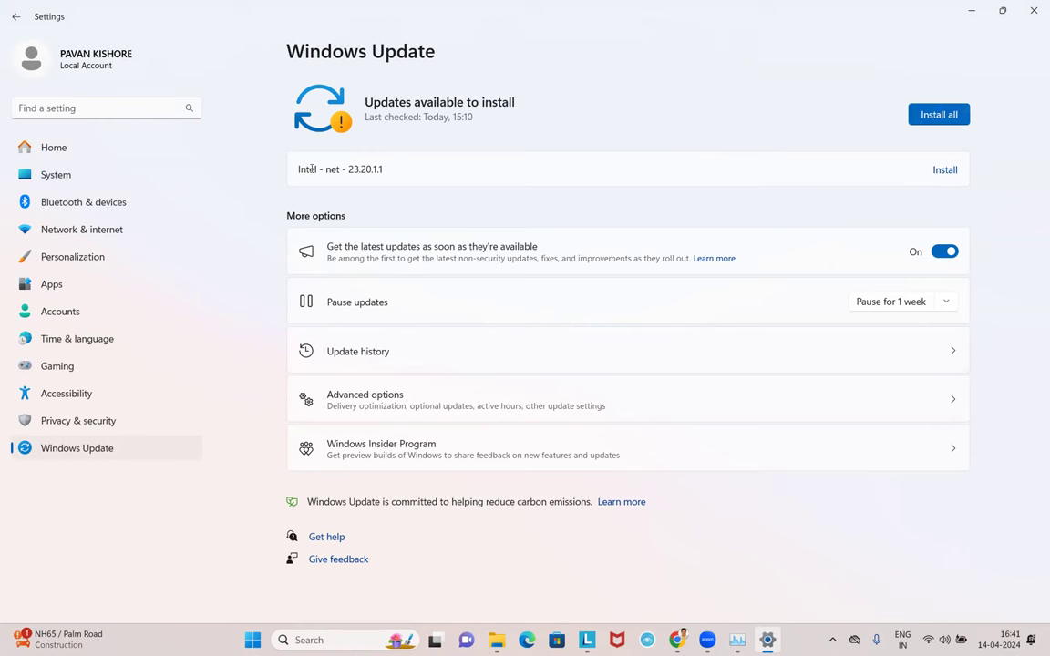
left_click(945, 169)
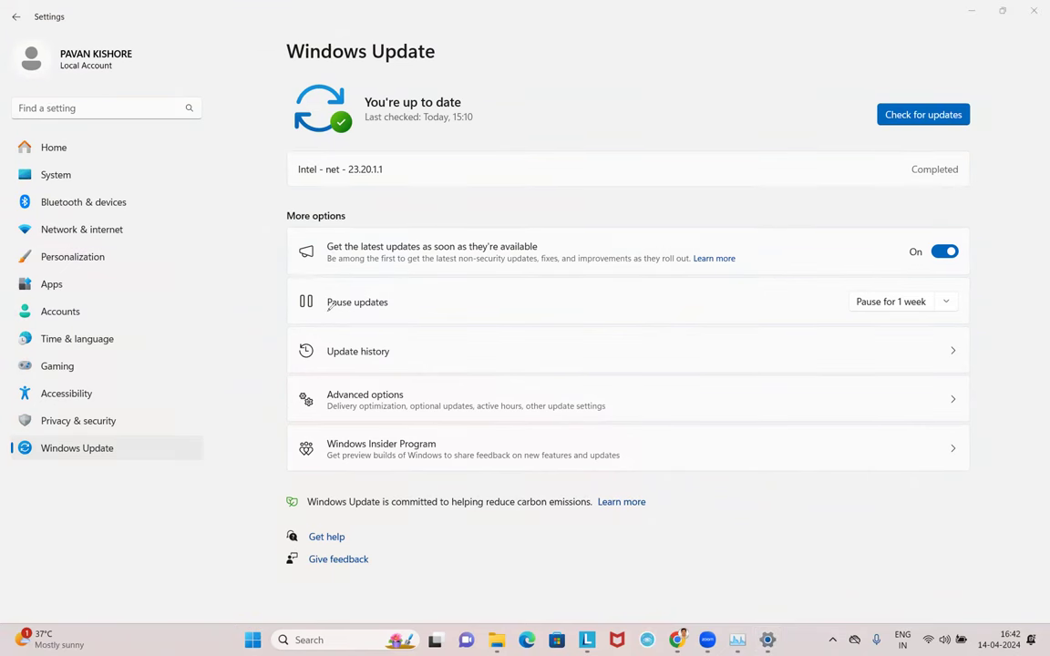
Circle the "Get the latest updates as soon as they're available" option and its switch, and close Settings.
mouse_move(330, 234)
left_mouse_down()
mouse_move(628, 235)
mouse_move(357, 274)
mouse_move(326, 239)
left_mouse_up()
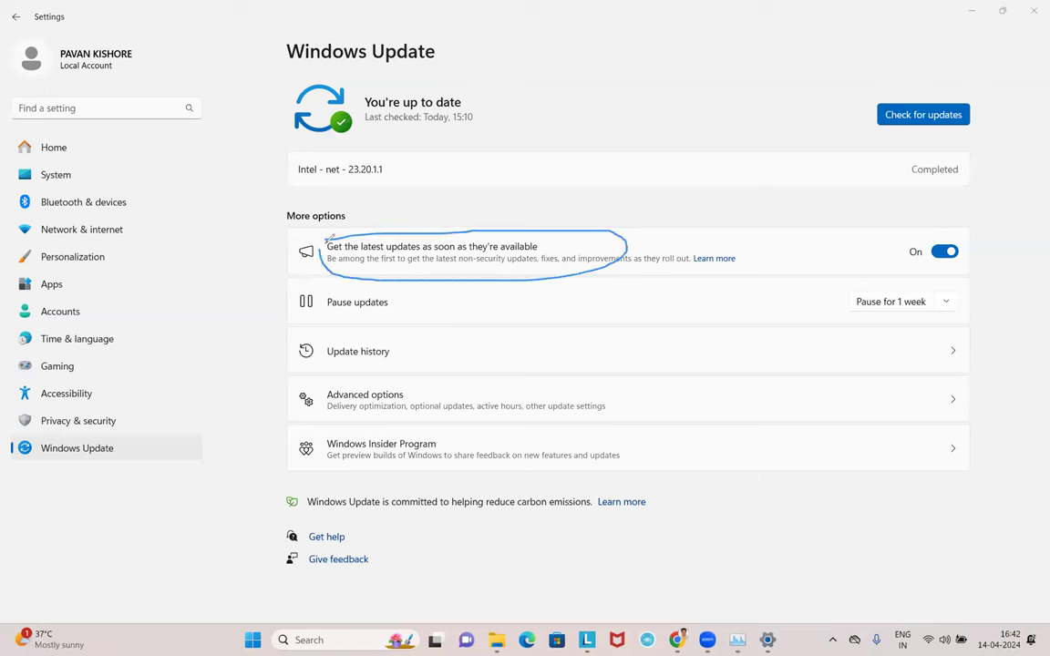
mouse_move(885, 237)
left_mouse_down()
mouse_move(959, 230)
mouse_move(928, 272)
mouse_move(881, 248)
mouse_move(902, 281)
left_mouse_up()
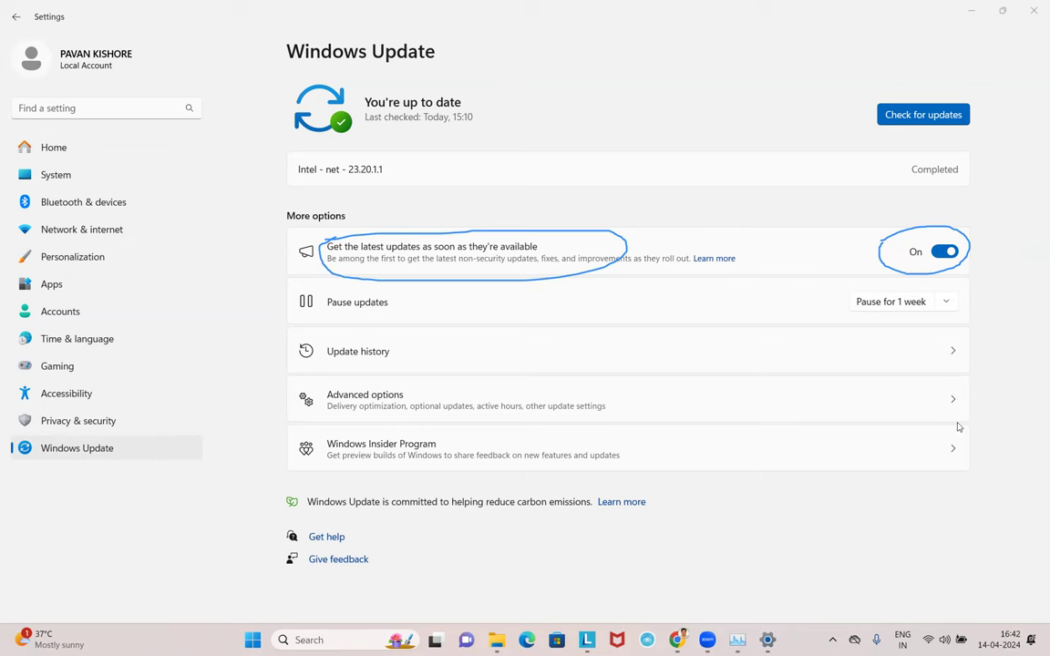
left_click(1034, 10)
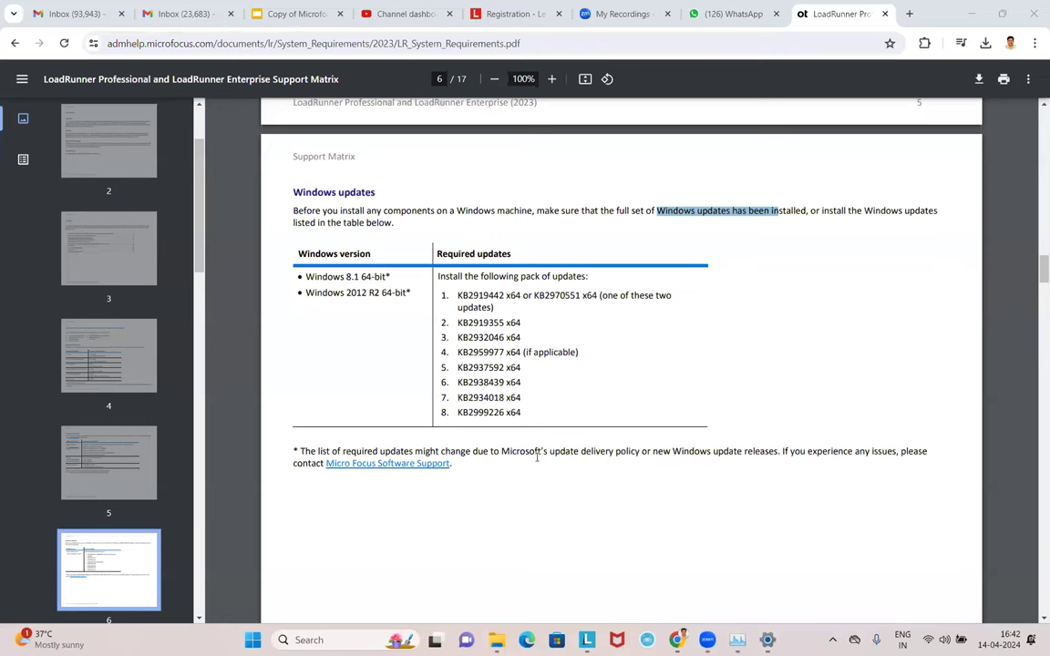
Examine the component coexistence rules and the supported Analysis database types on page 7 of the support matrix.
scroll(528, 383, "down", 5)
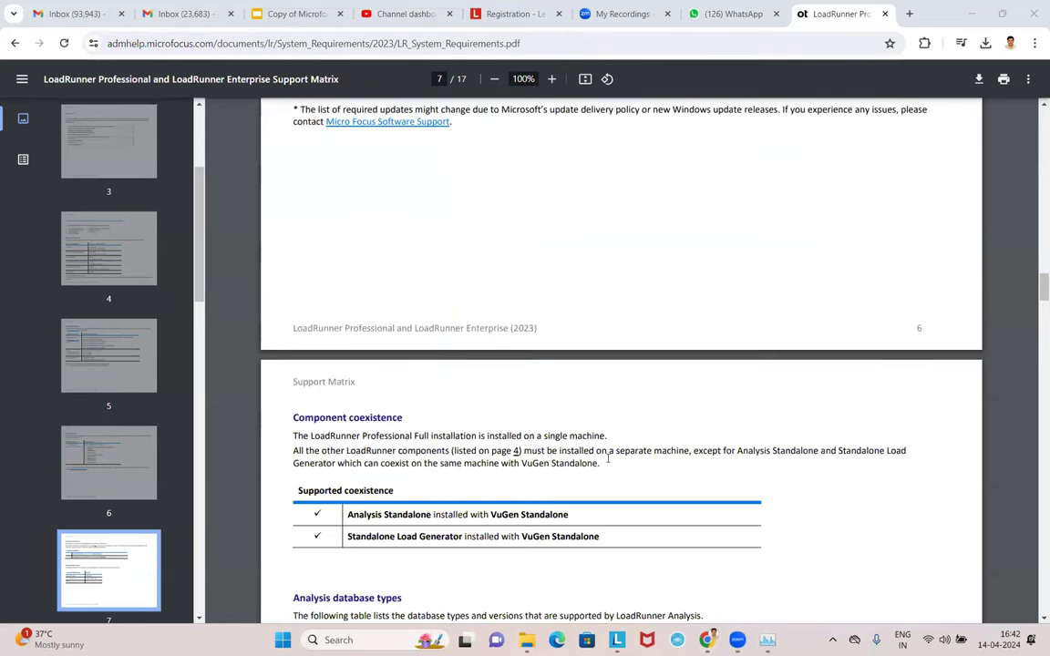
scroll(593, 450, "down", 2)
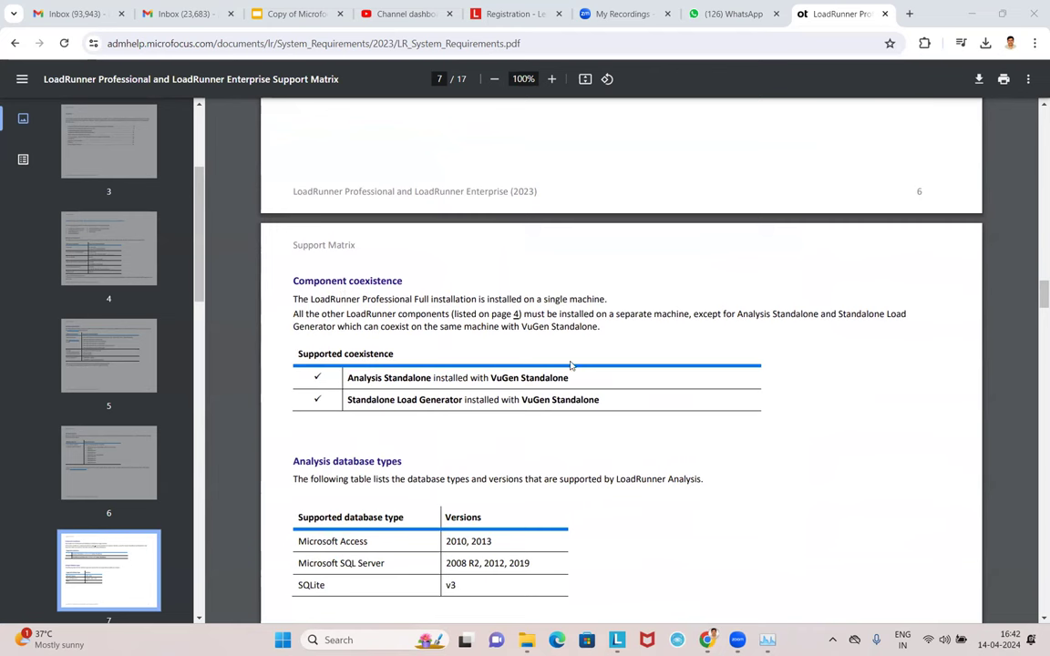
scroll(466, 432, "down", 2)
scroll(471, 416, "down", 2)
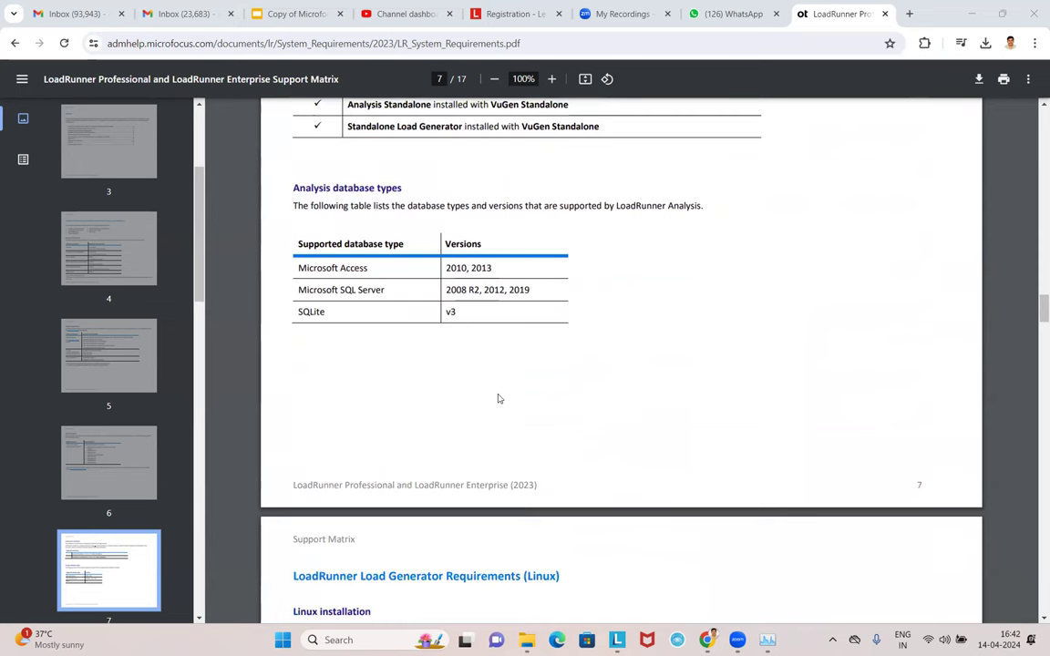
scroll(520, 391, "down", 2)
scroll(520, 391, "up", 5)
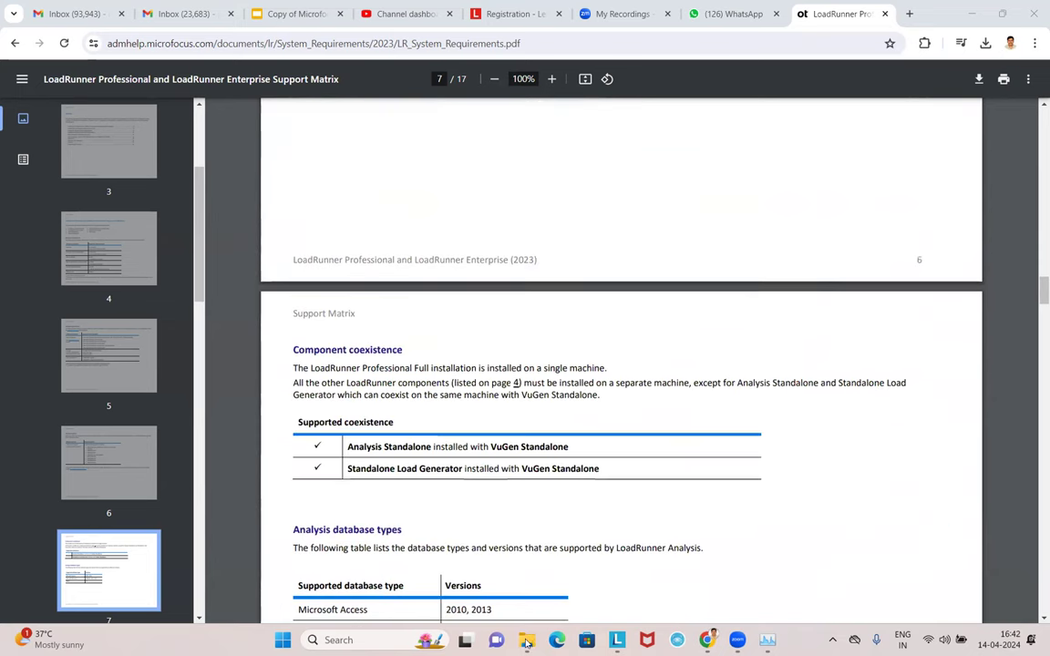
Switch to the Downloads folder in File Explorer and check the size of SetupVuGen.exe in its properties.
mouse_move(526, 642)
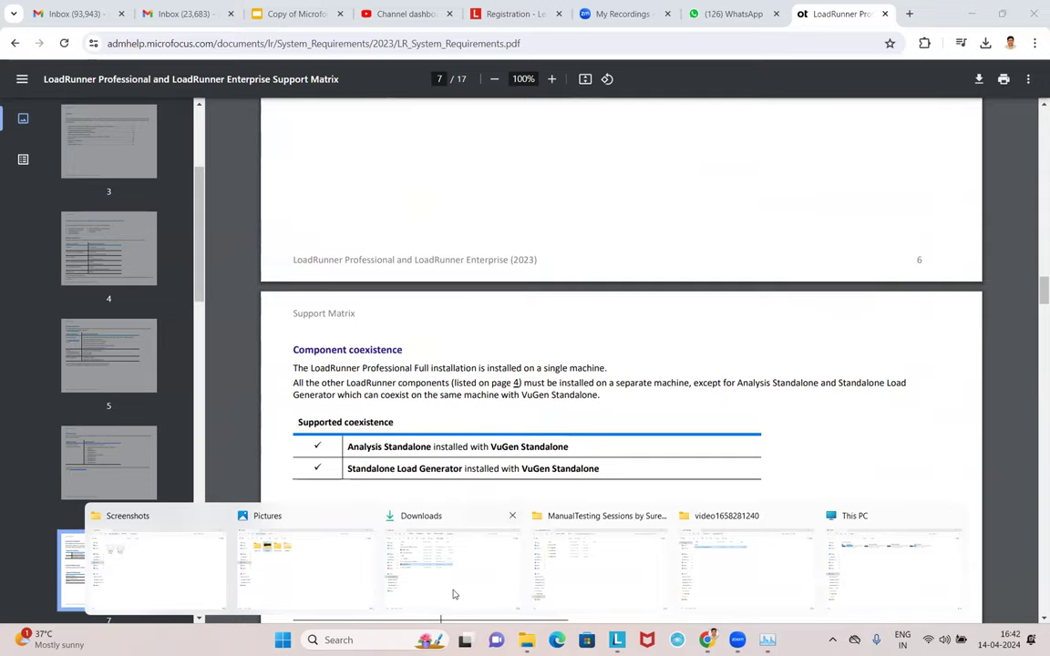
left_click(411, 536)
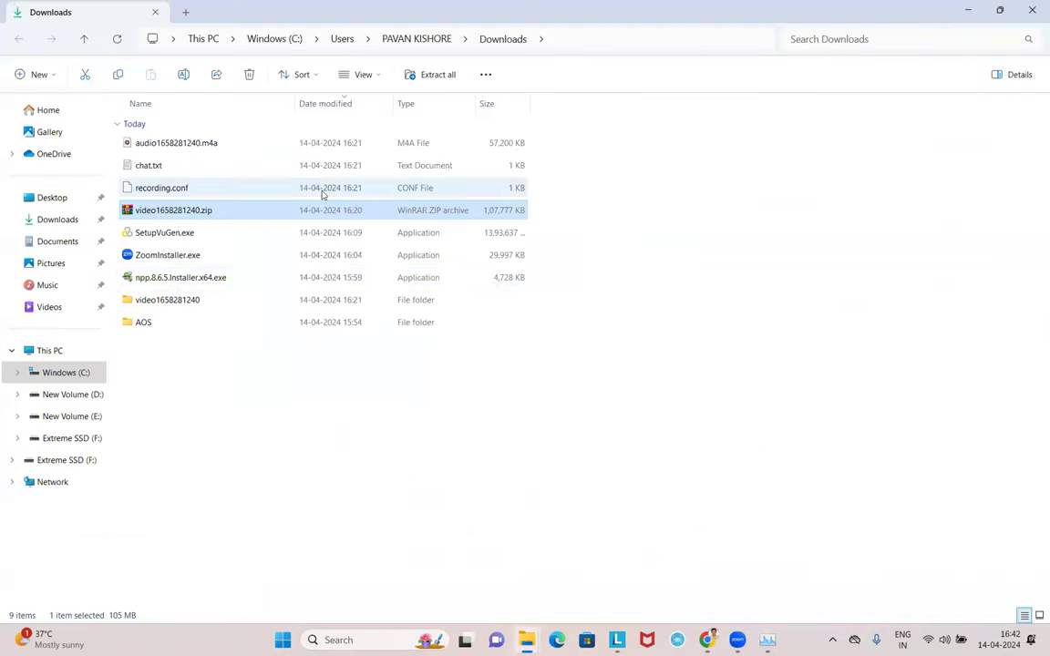
left_click(175, 234)
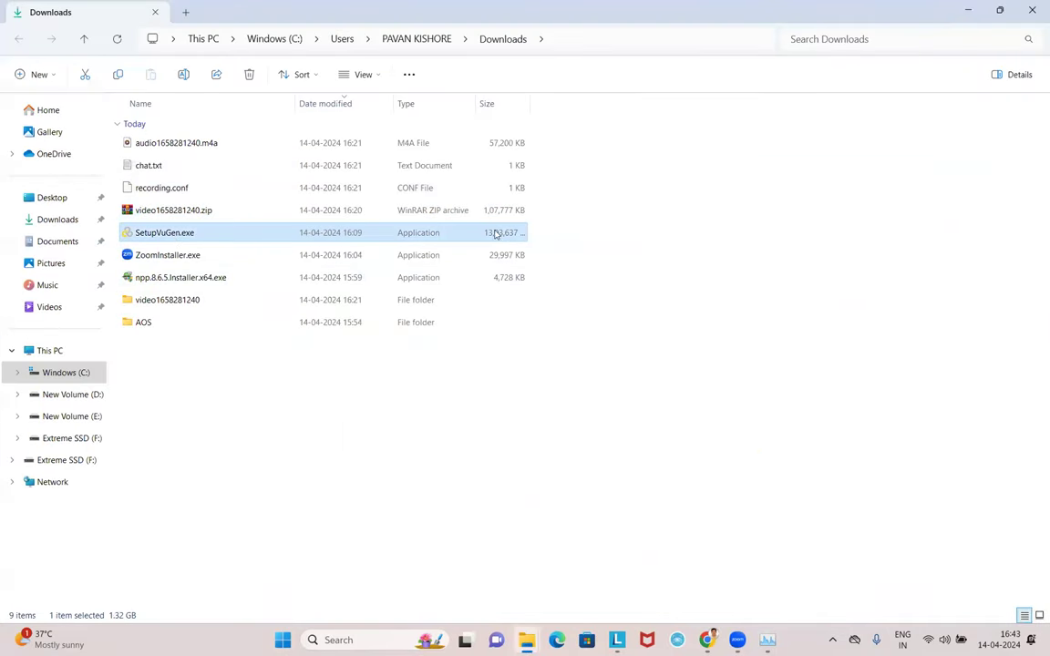
right_click(145, 237)
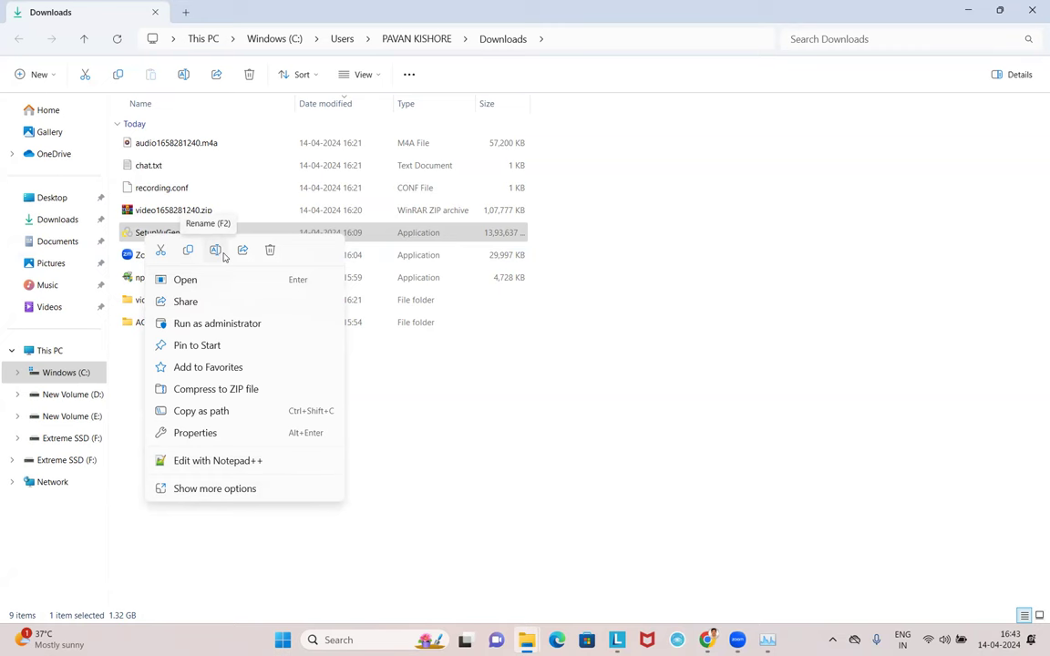
left_click(213, 434)
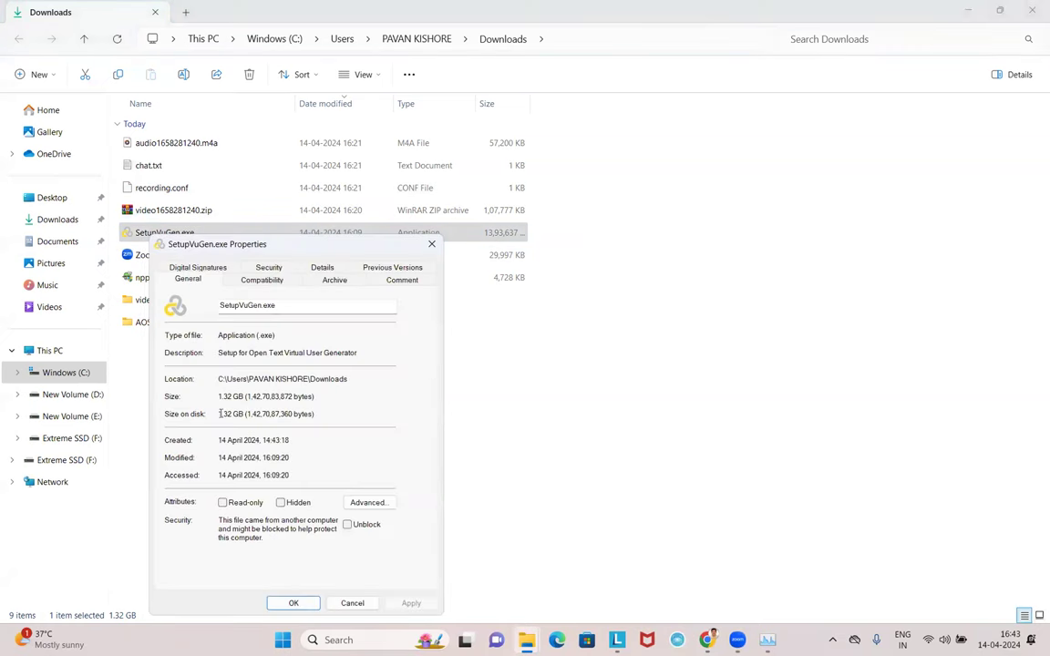
left_click_drag(220, 397, 243, 398)
left_click(430, 246)
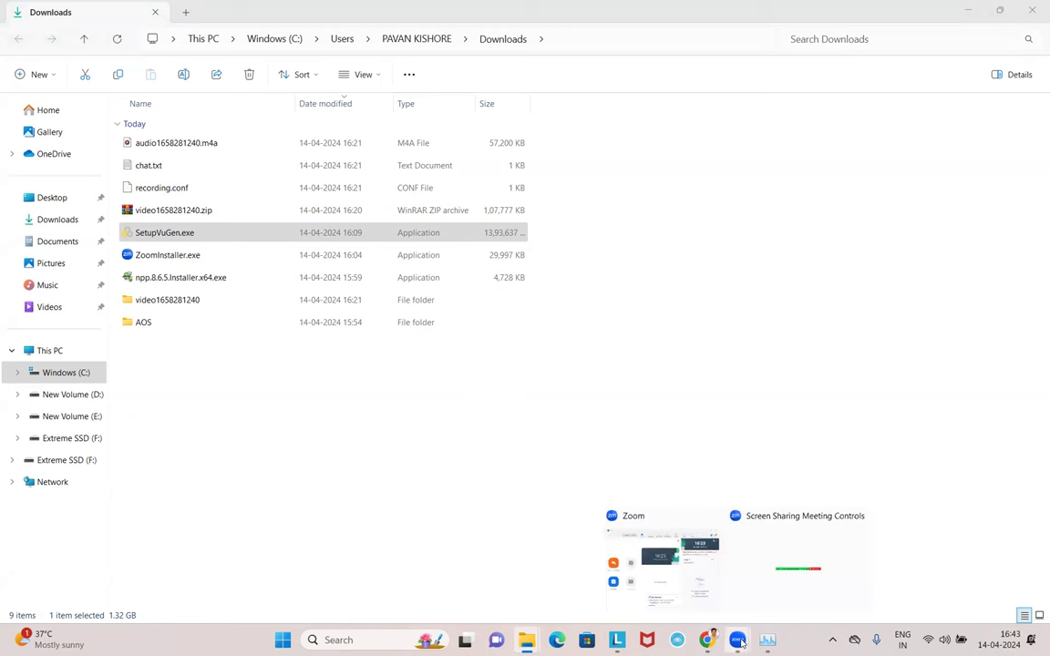
Close the Lenovo Vantage window and the Registration page in Chrome, minimizing the Downloads folder in between.
left_click(620, 643)
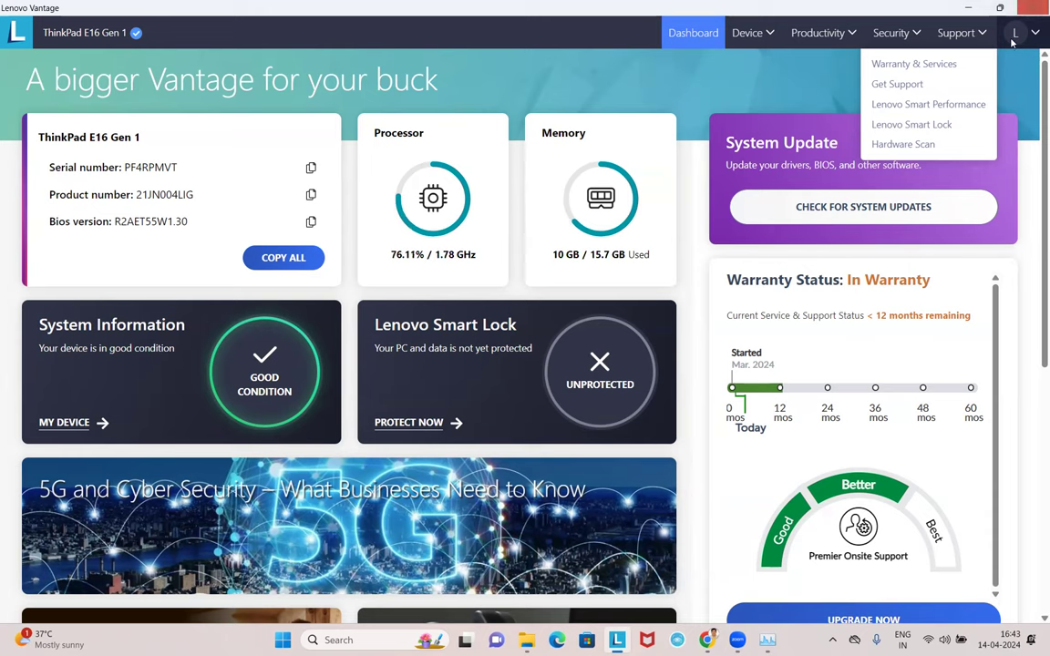
left_click(1032, 8)
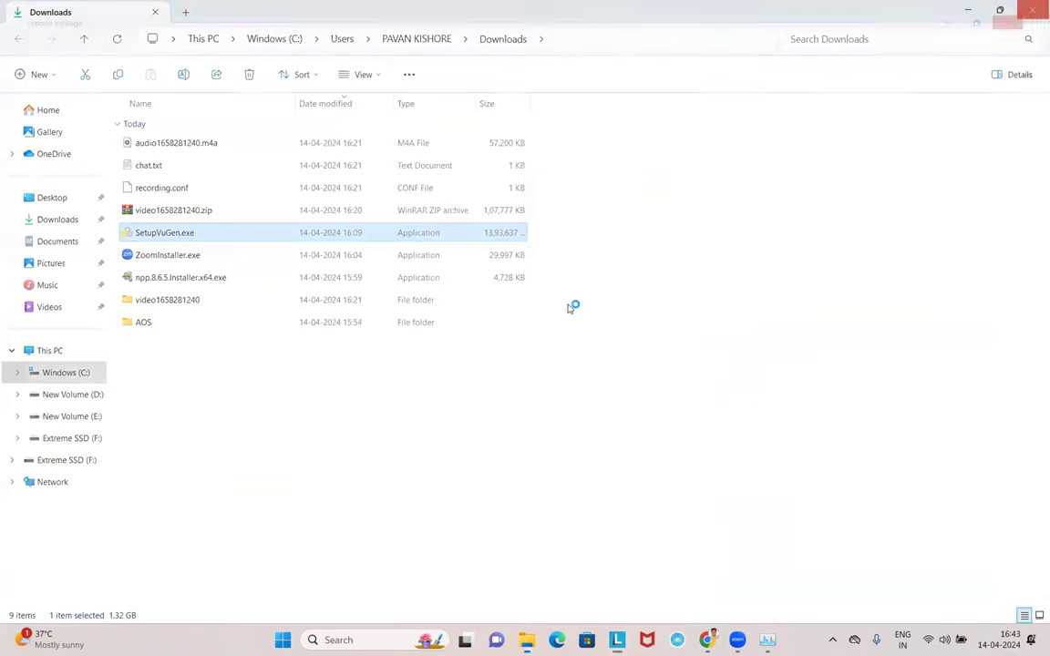
left_click(976, 9)
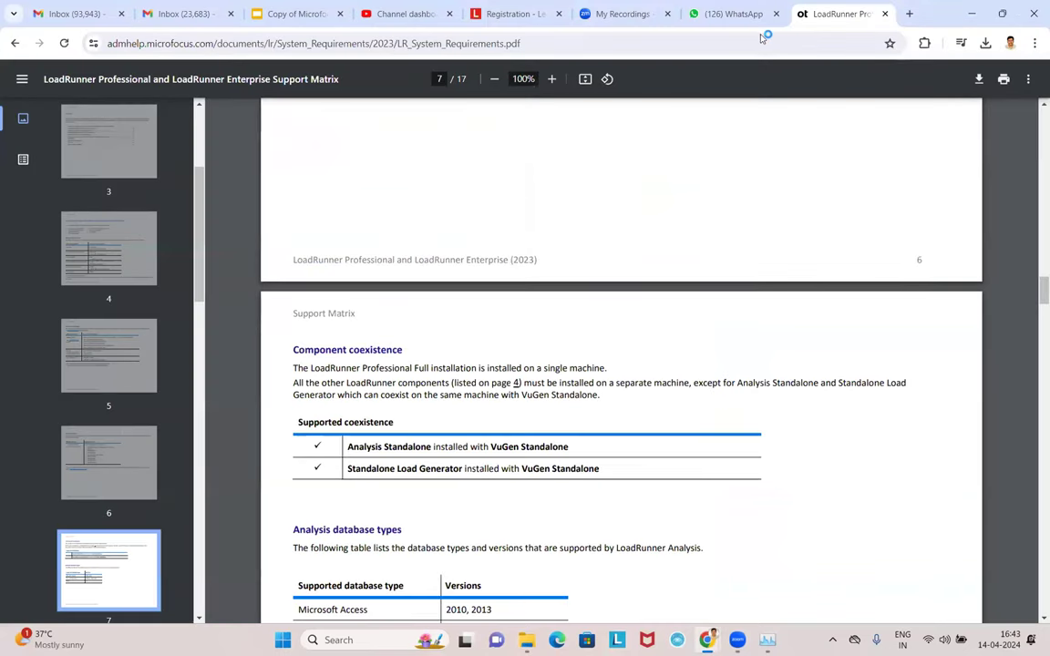
left_click(558, 14)
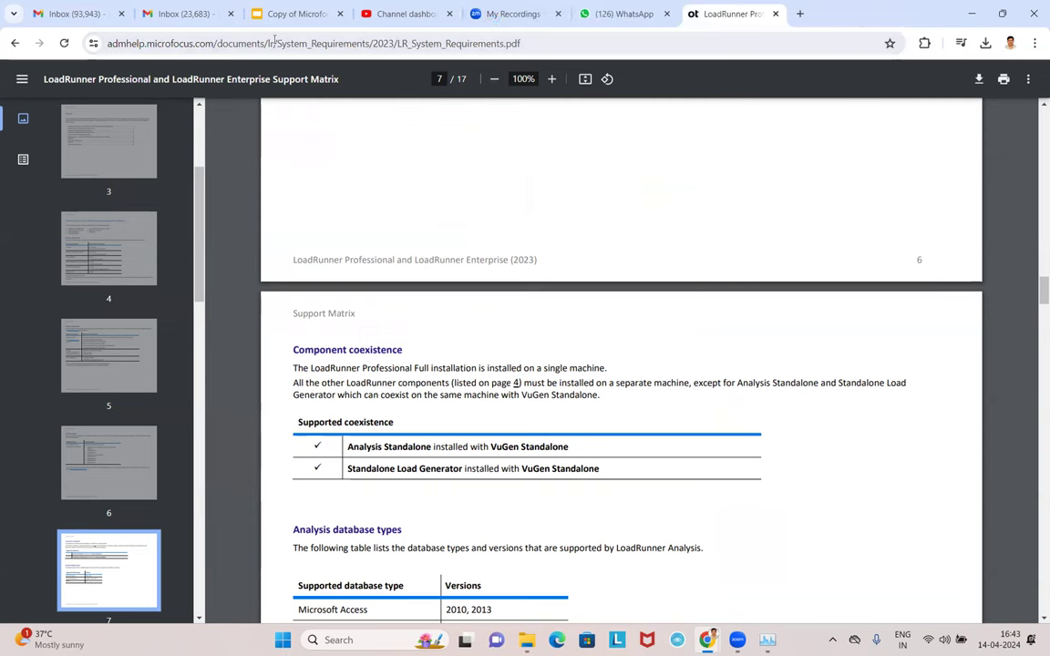
Switch to the LoadRunner presentation in Google Slides and remove "Copy of" from the start of its file name.
left_click(314, 14)
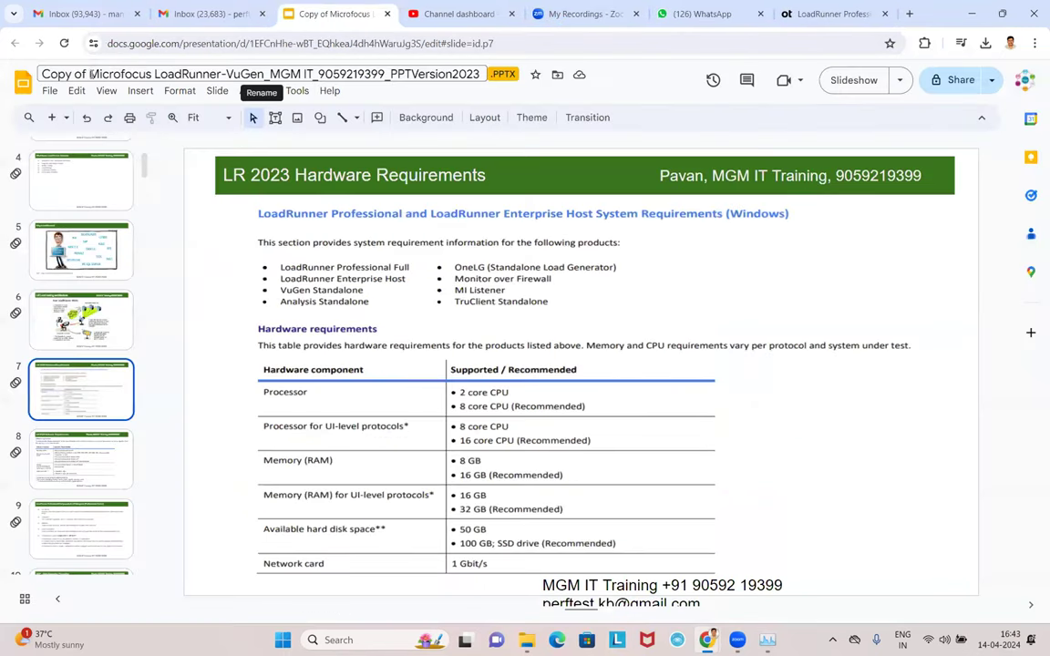
left_click_drag(88, 73, 39, 73)
key("BackSpace")
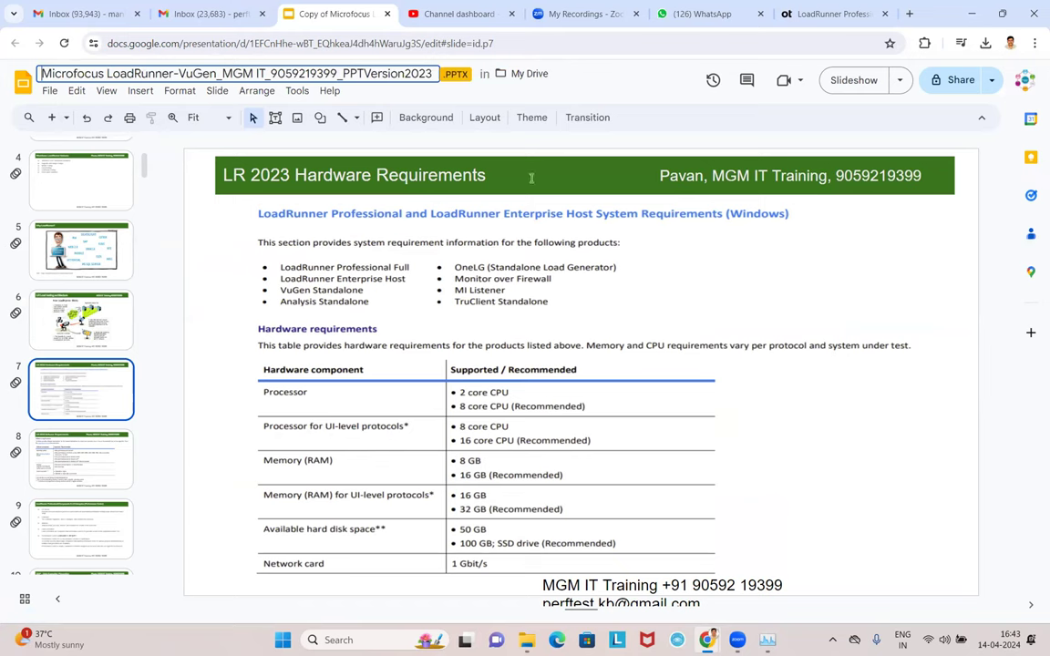
left_click(462, 13)
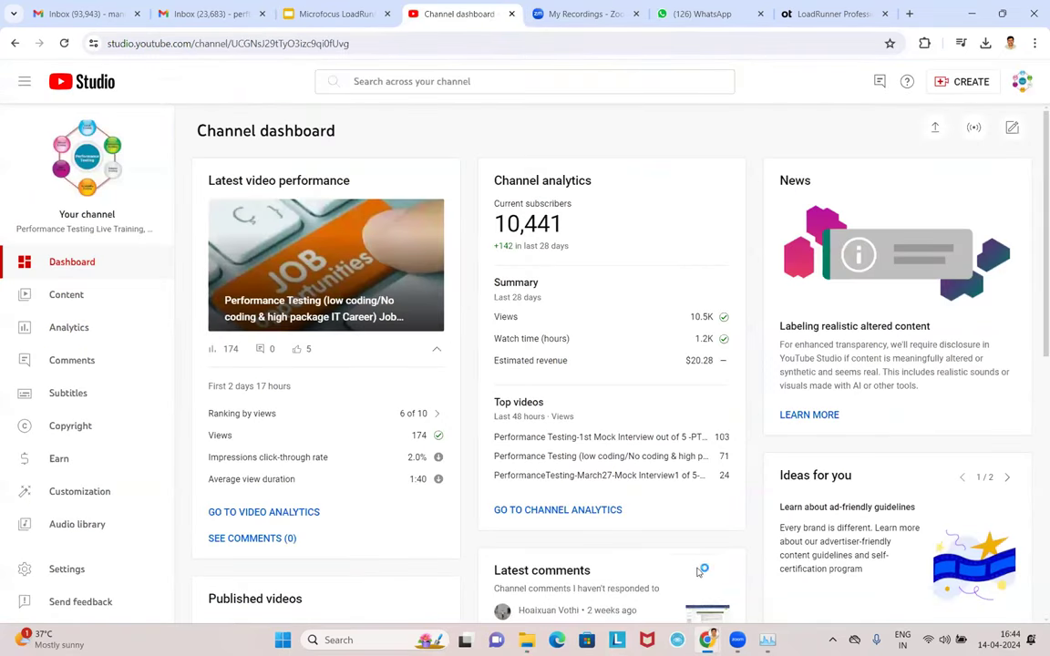
left_click(768, 640)
mouse_move(320, 12)
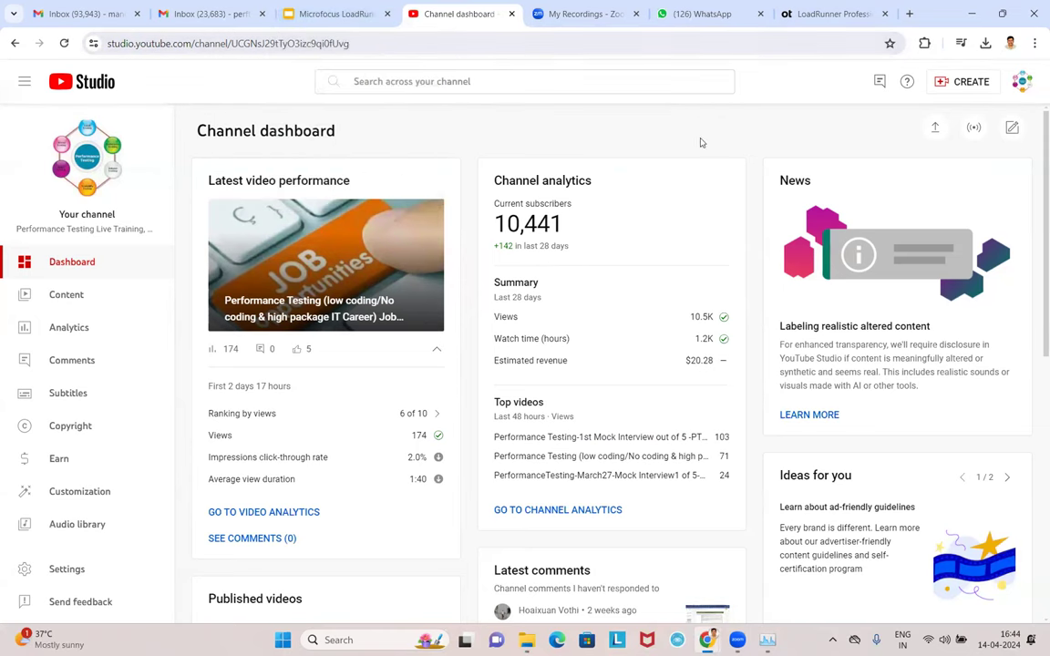
Minimize Chrome, bring Task Manager forward and move its window fully into view at the middle of the desktop.
left_click(973, 14)
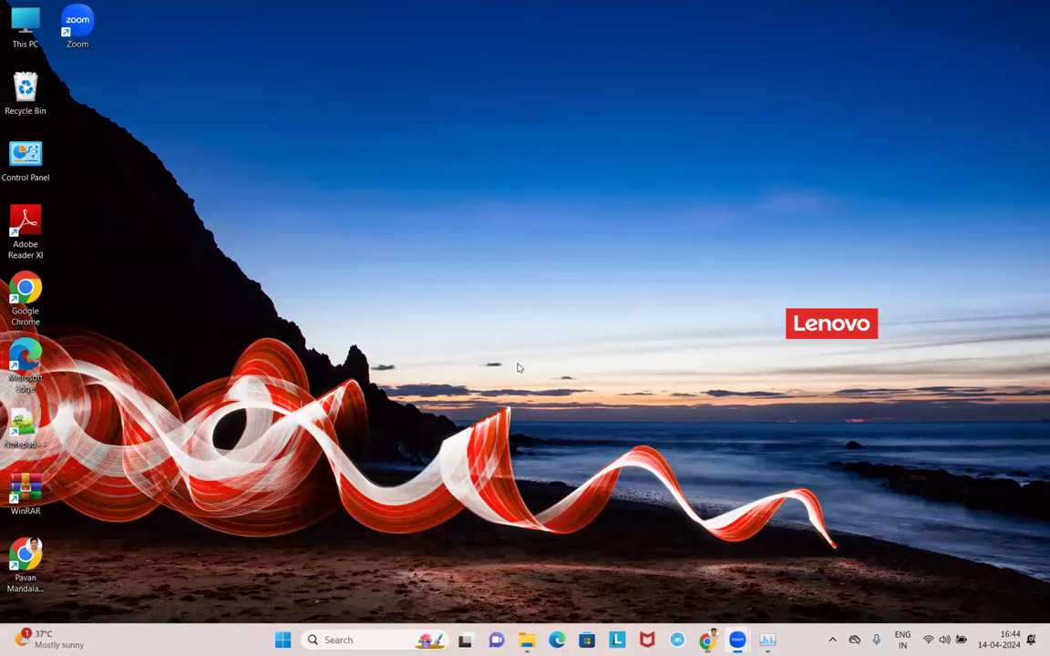
left_click(768, 640)
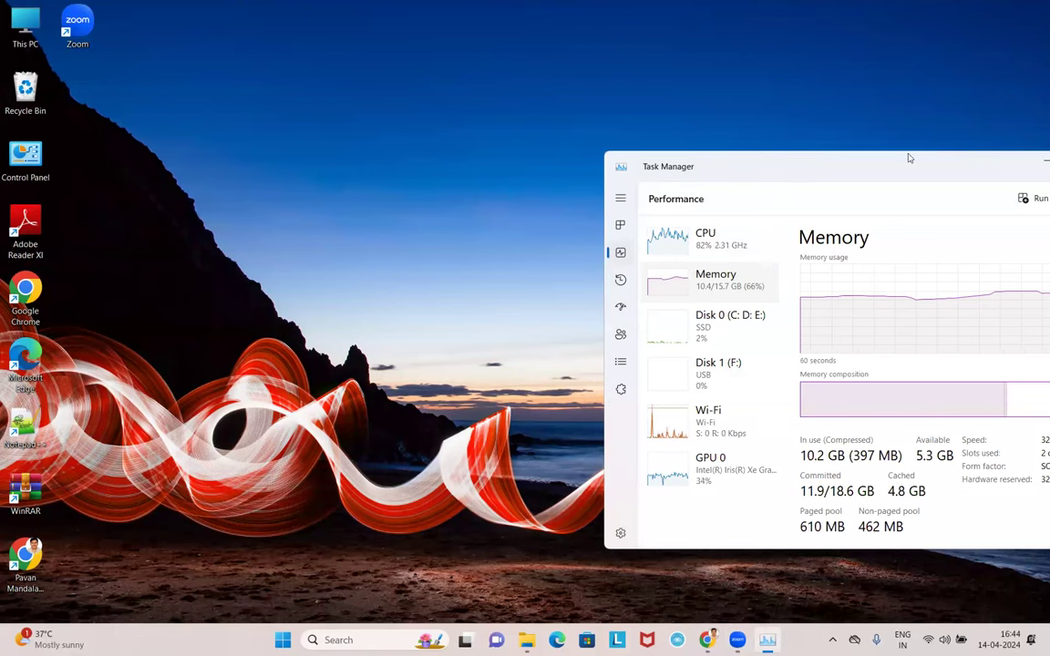
left_click_drag(899, 158, 635, 168)
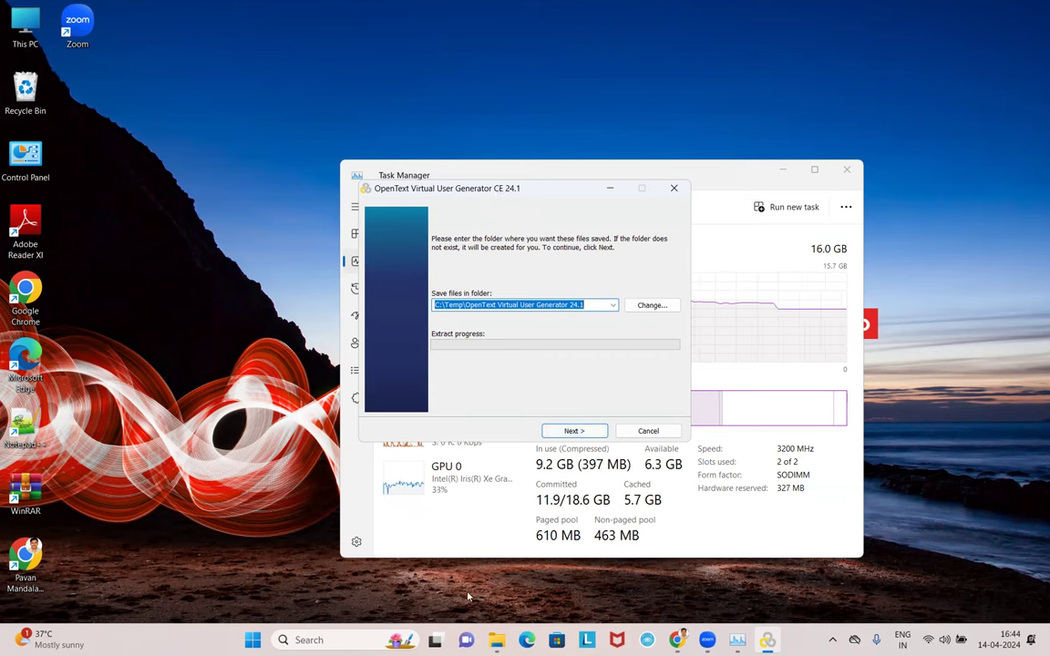
Extract the setup files to C:\Temp\OpenText Virtual User Generator 24.1 and start installing the listed prerequisite programs.
left_click(576, 433)
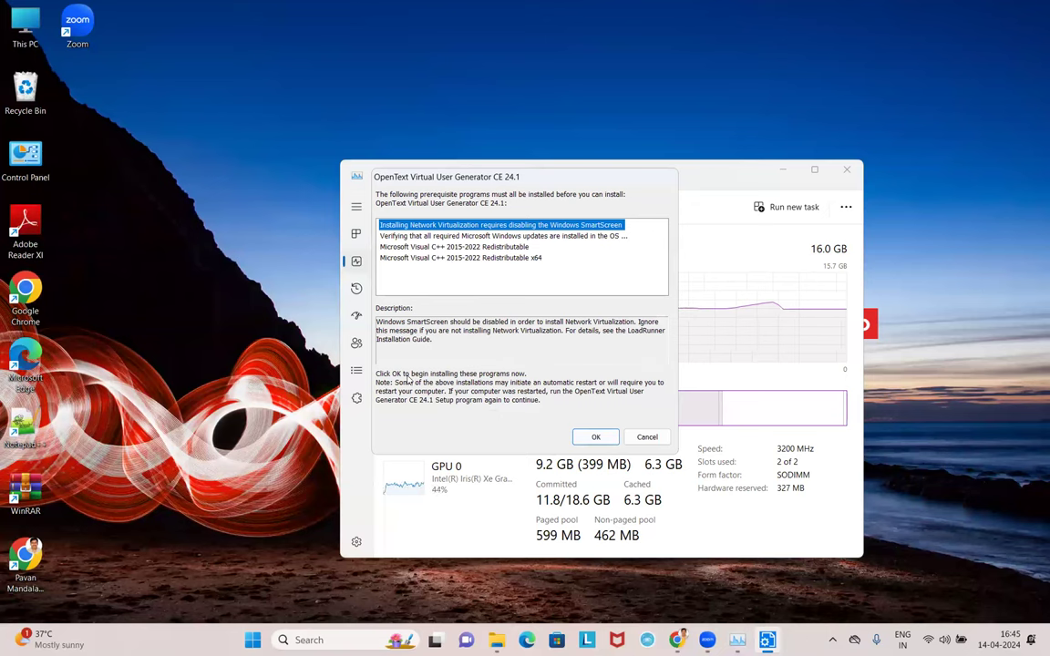
left_click(598, 438)
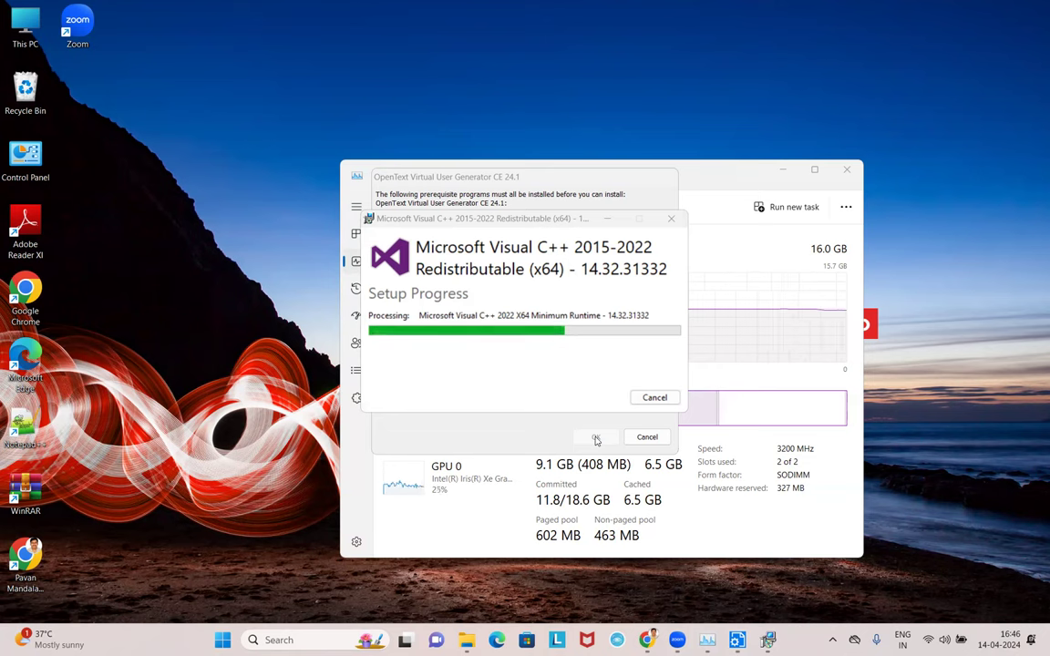
Move Task Manager away from the Visual C++ setup progress window and minimize it.
left_click(807, 174)
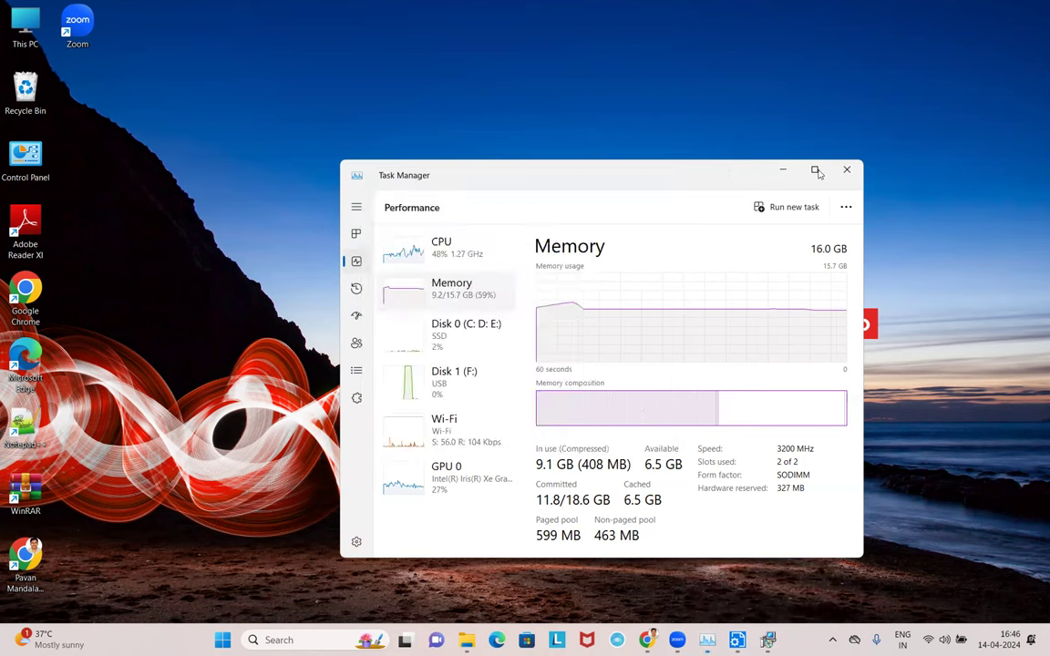
left_click_drag(819, 173, 1020, 164)
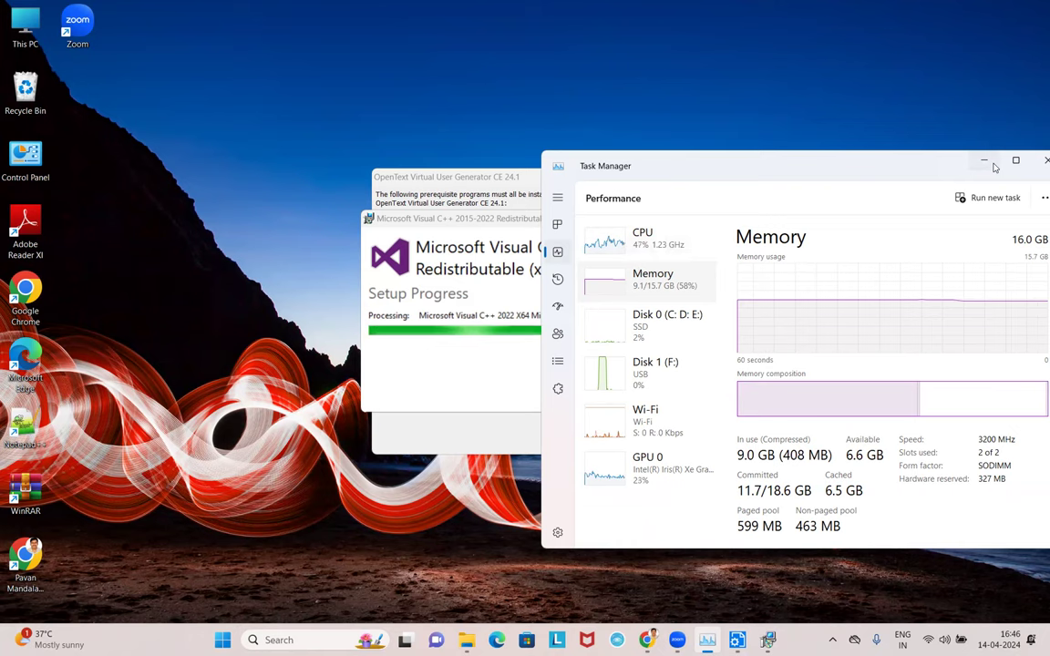
left_click_drag(899, 164, 874, 164)
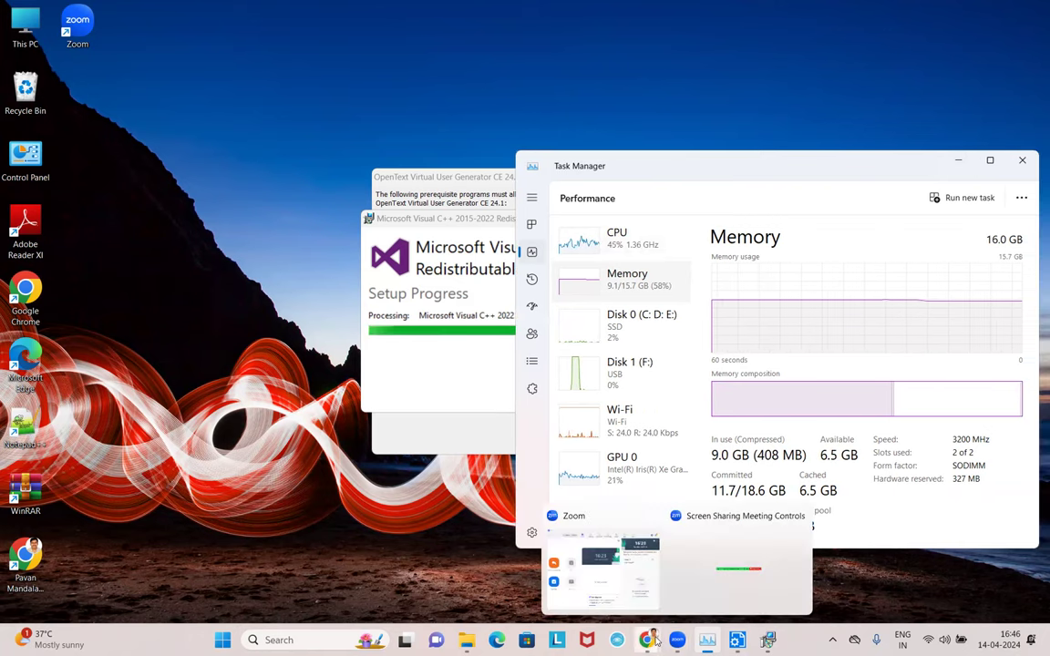
left_click(962, 161)
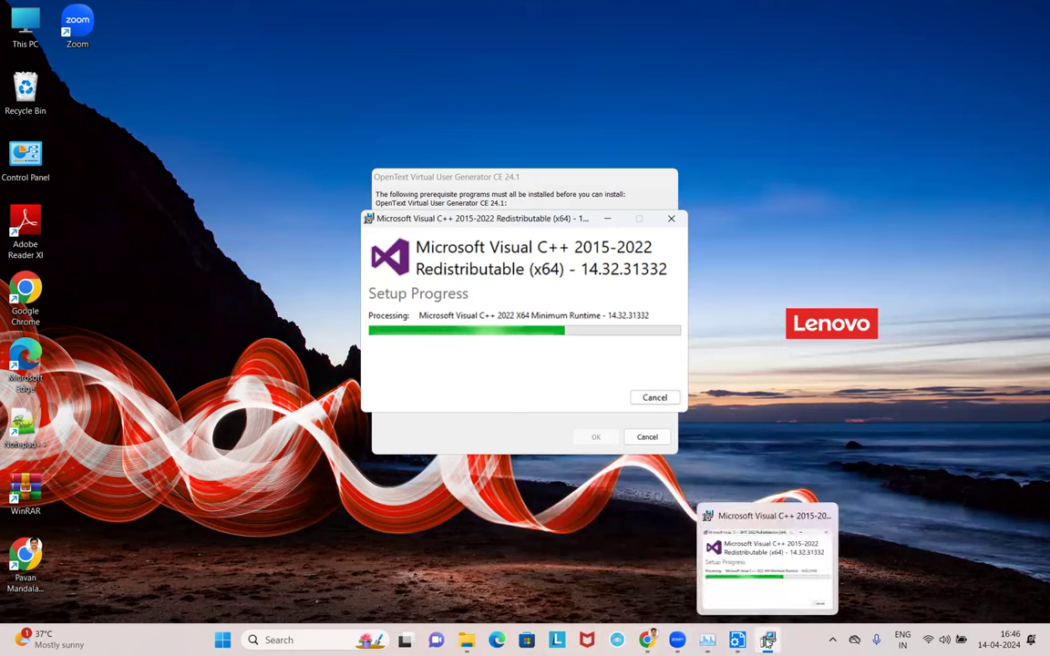
Bring the OpenText Virtual User Generator prerequisites window forward and place it beside the Visual C++ setup progress window.
mouse_move(736, 643)
left_click(736, 599)
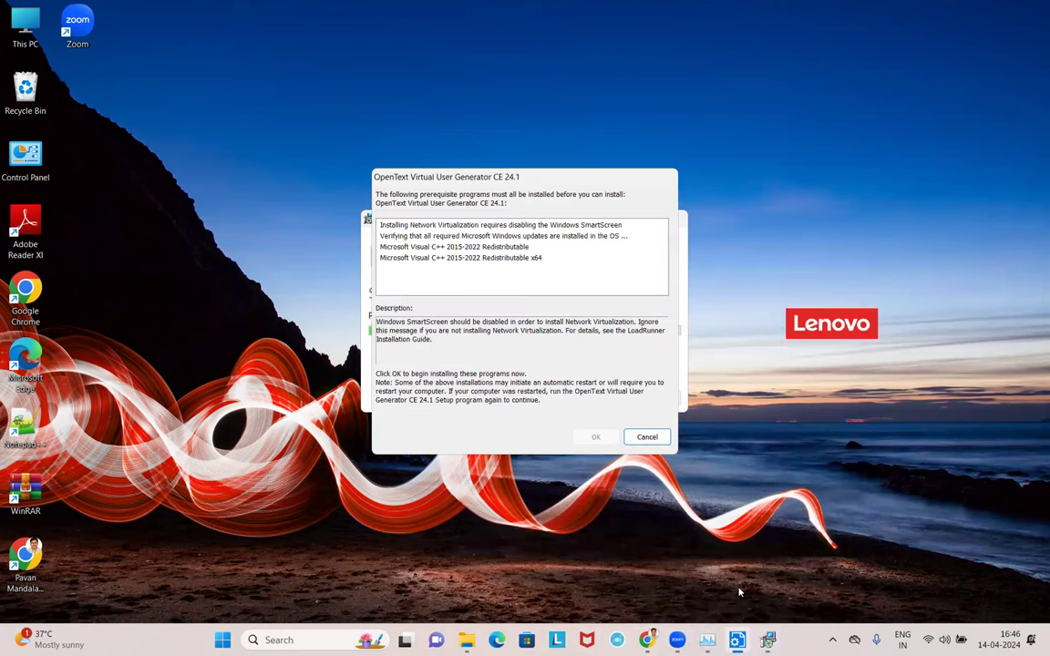
mouse_move(678, 643)
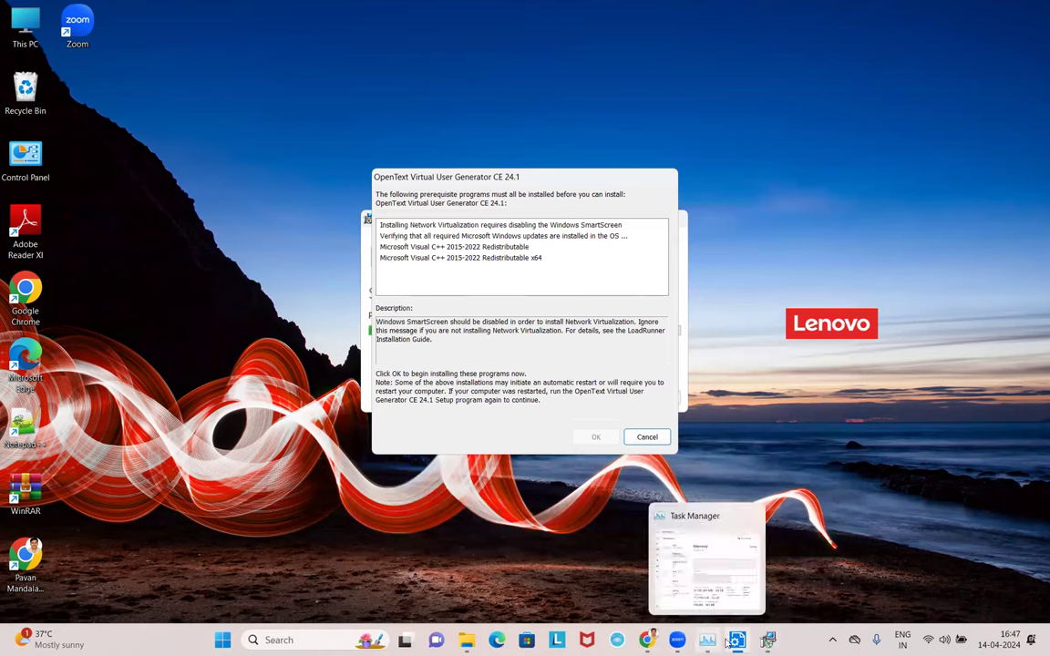
mouse_move(736, 640)
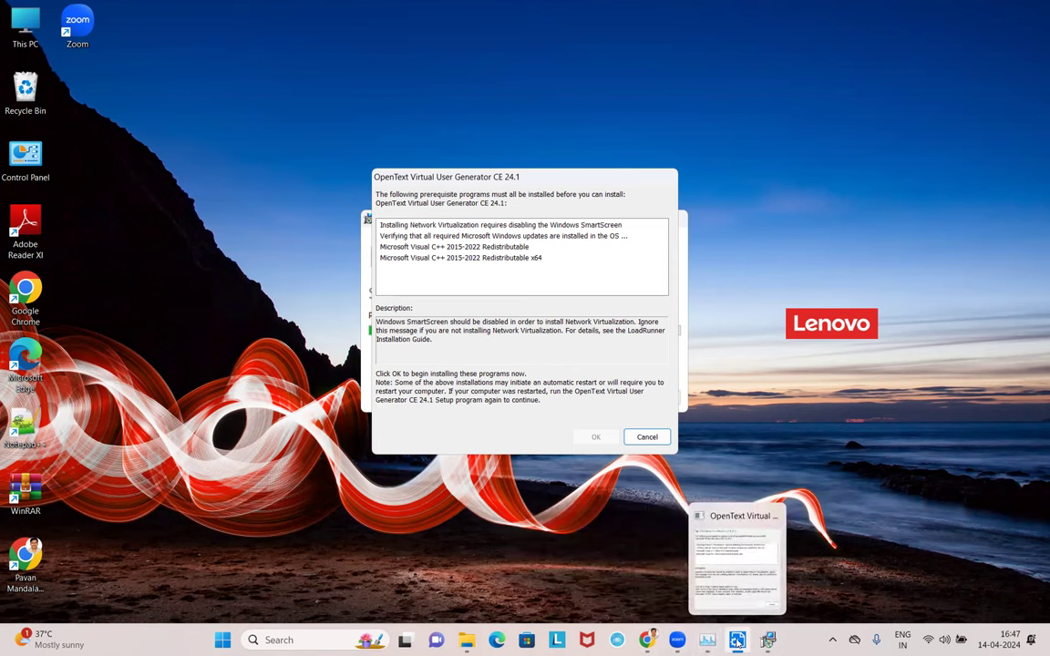
left_click(754, 590)
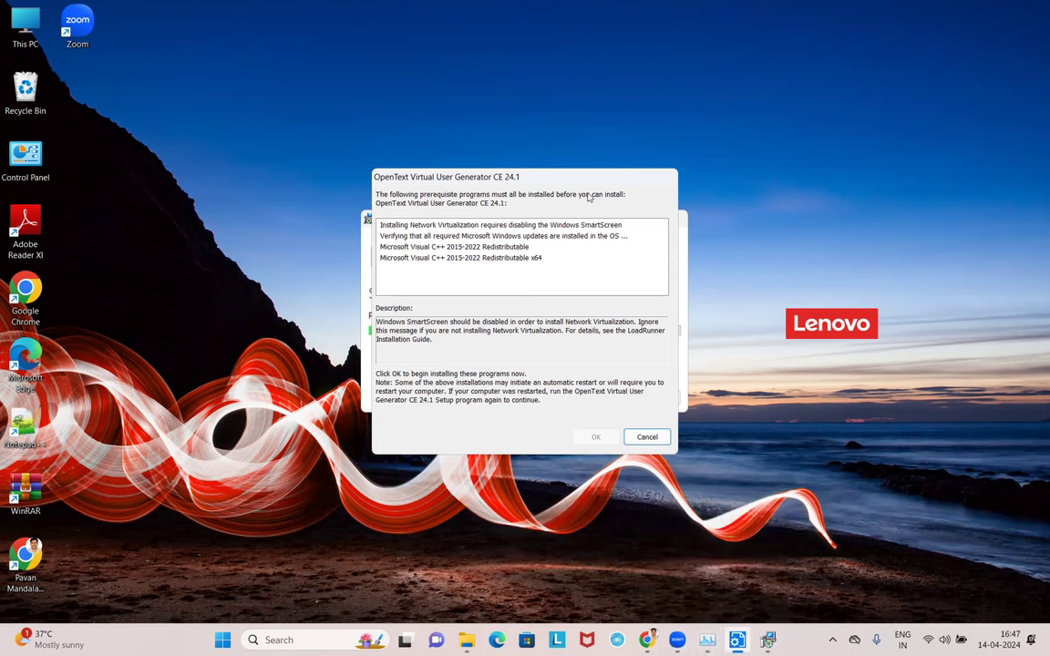
left_click_drag(547, 177, 707, 350)
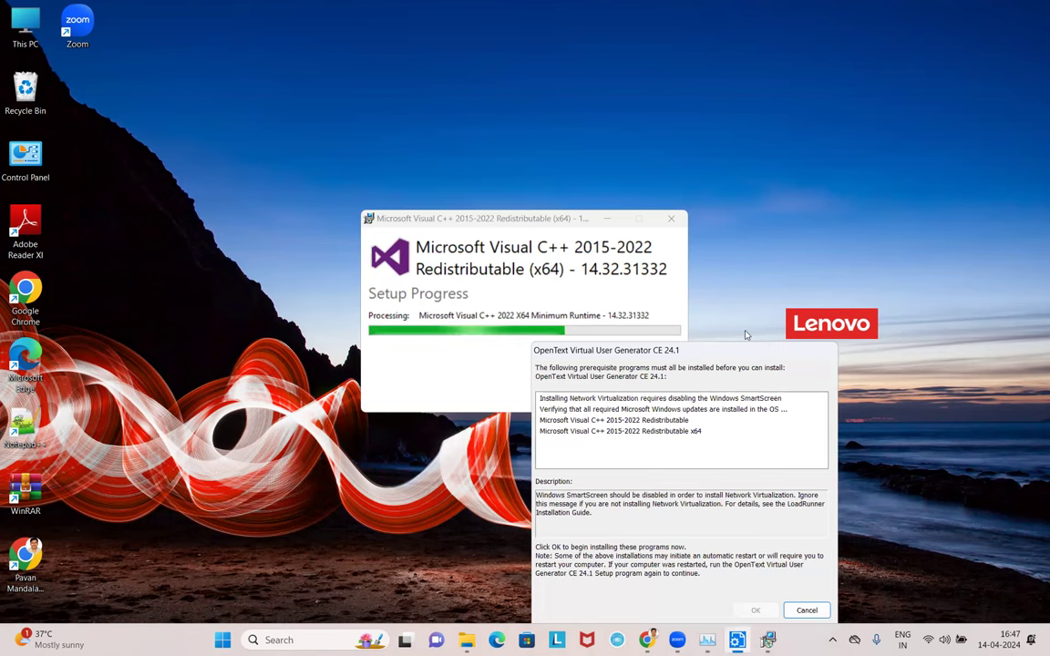
left_click_drag(747, 351, 918, 142)
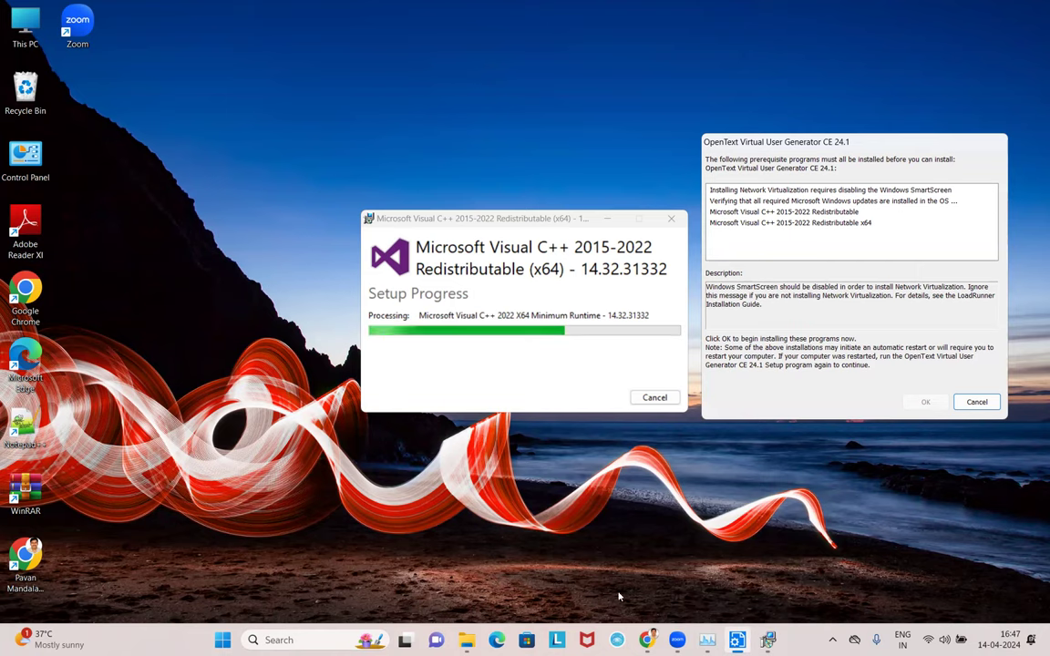
Switch to Chrome and open instagram.com/mgmittraining.com in a new tab.
mouse_move(646, 640)
left_click(581, 584)
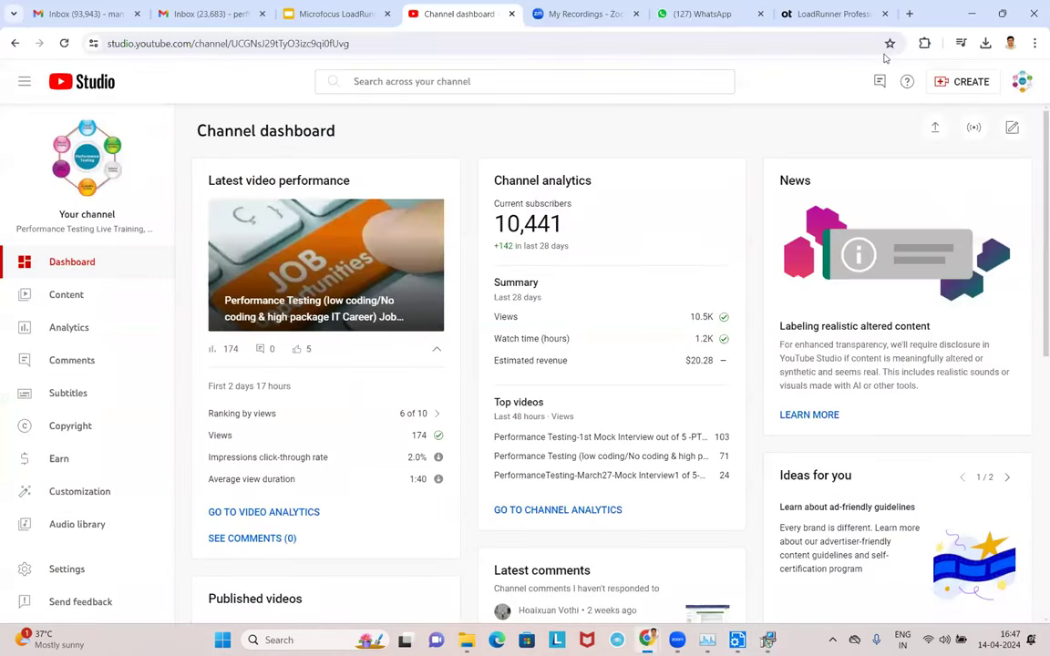
left_click(913, 14)
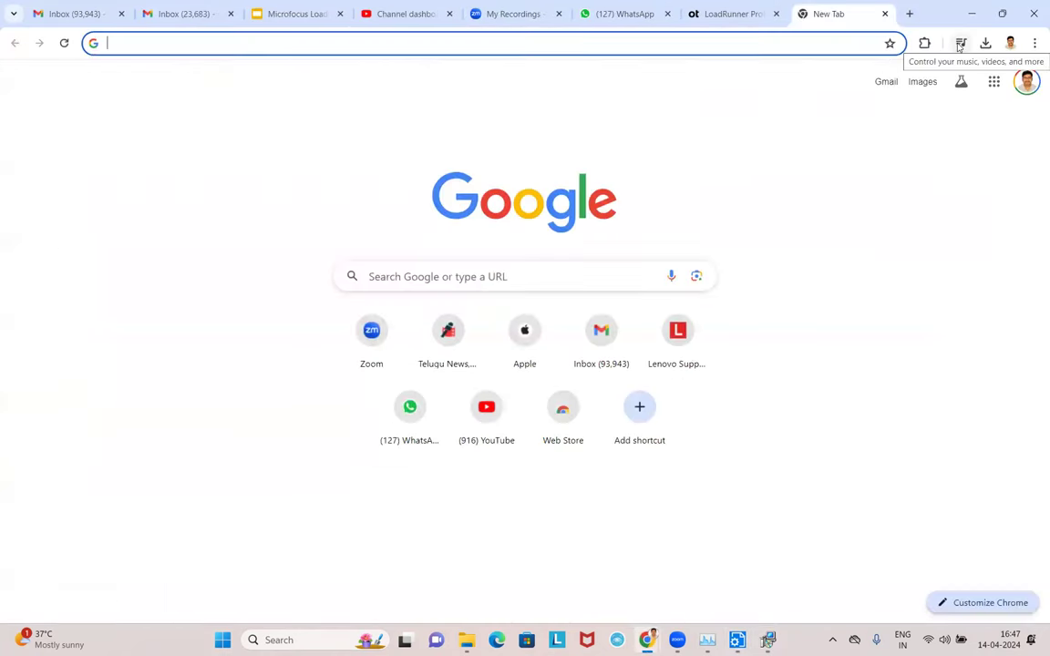
type("insta")
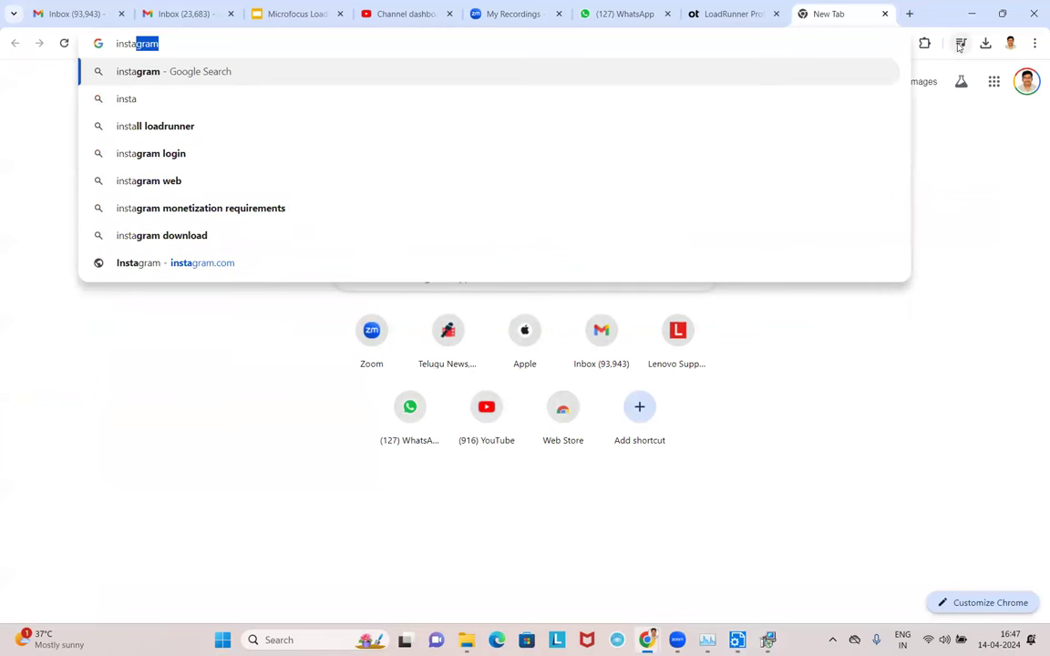
type("gram")
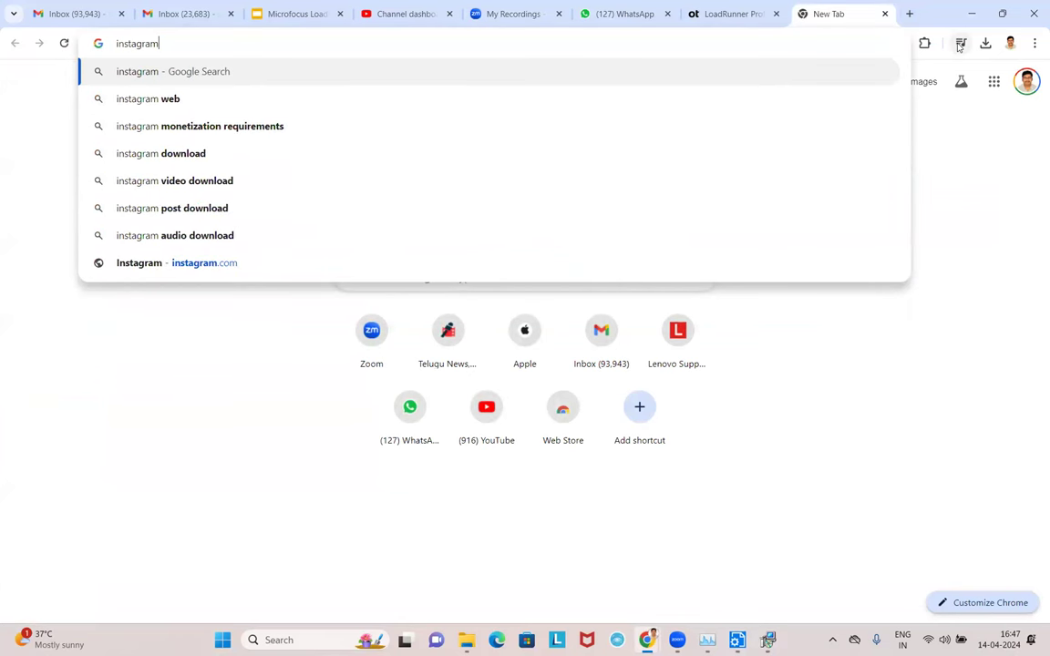
type(".com/")
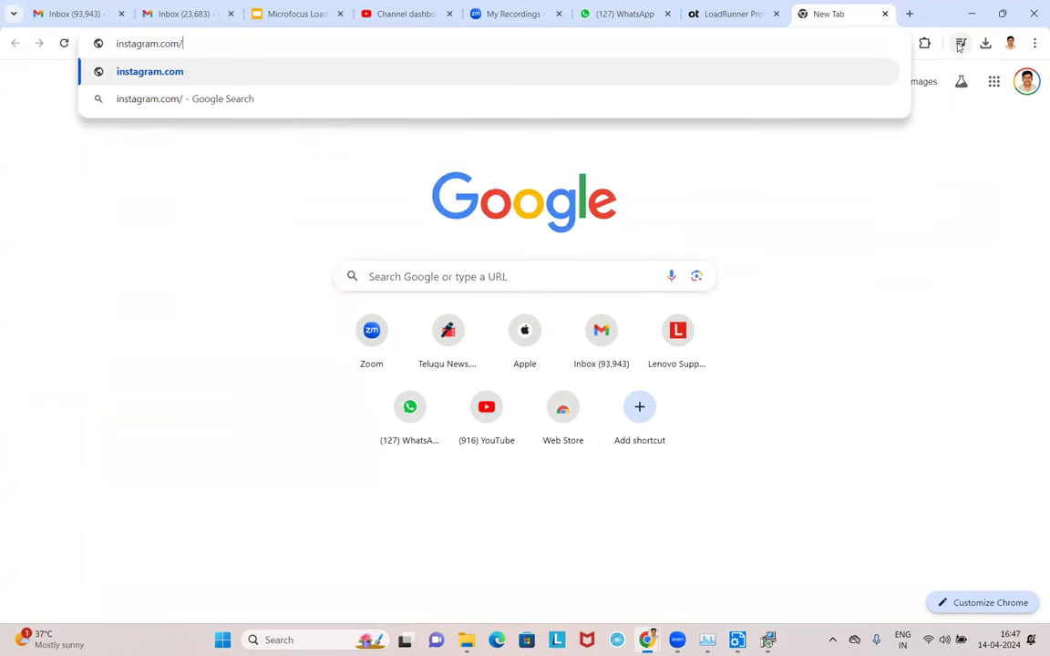
type("mg")
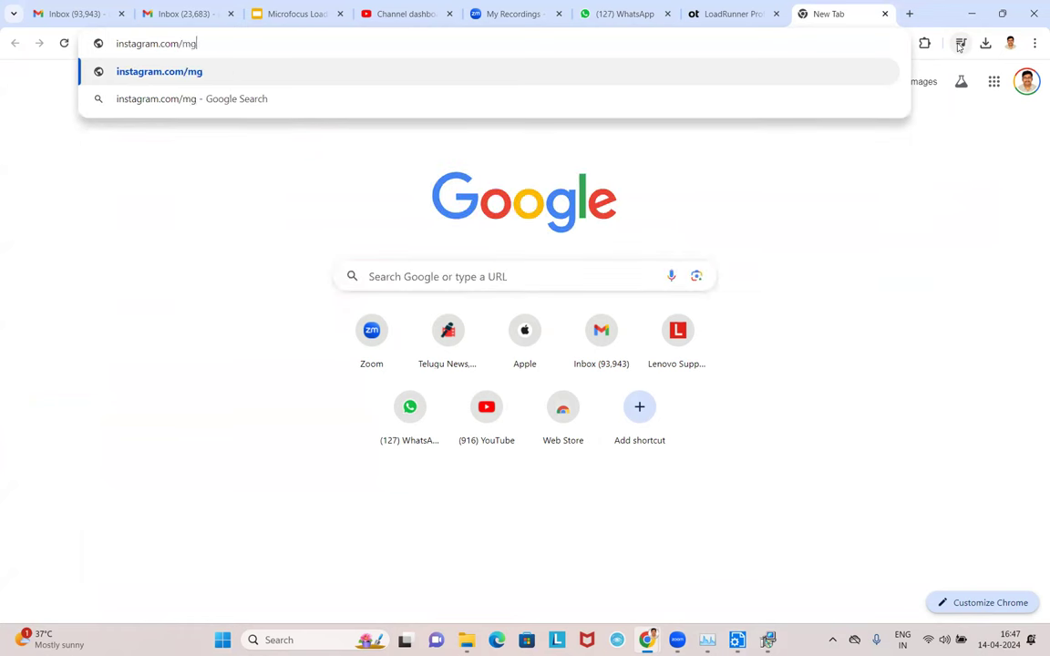
type("mittrainin")
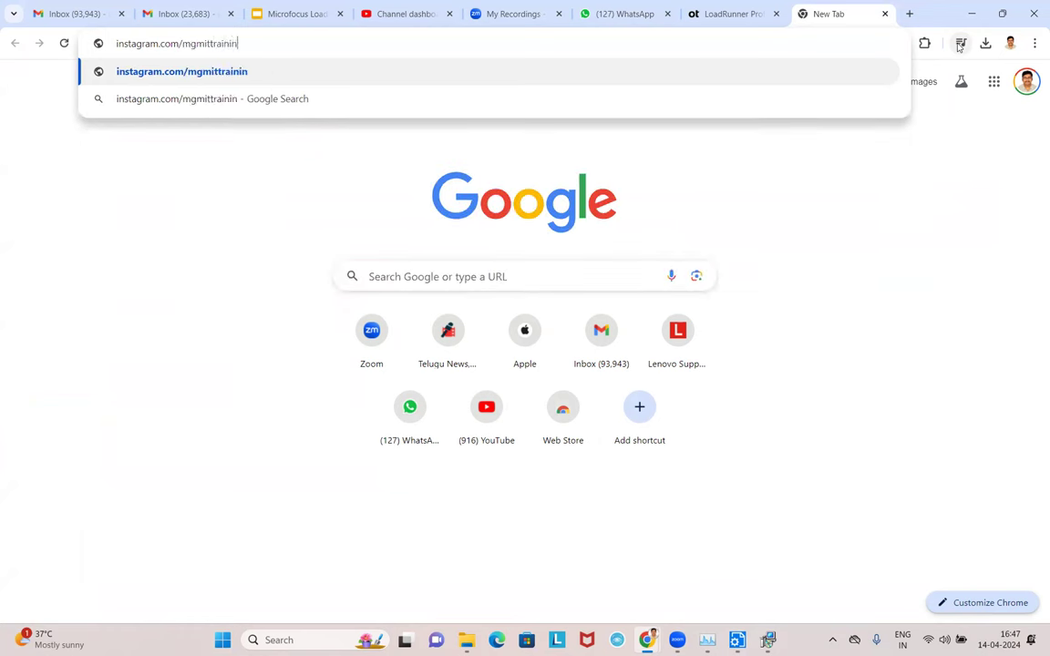
type("g.com")
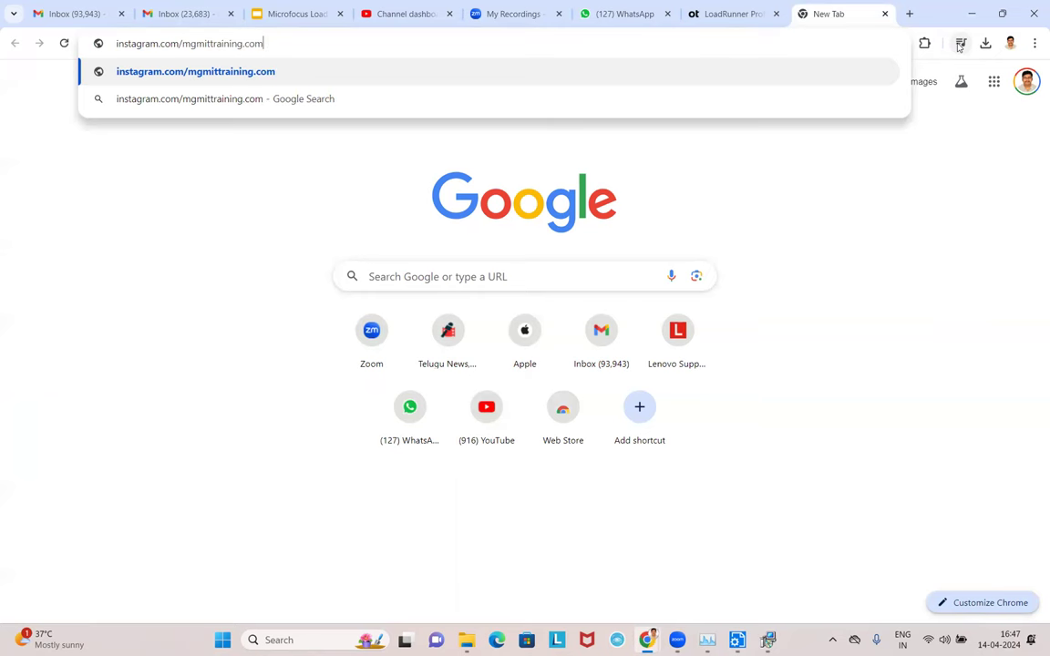
key("Return")
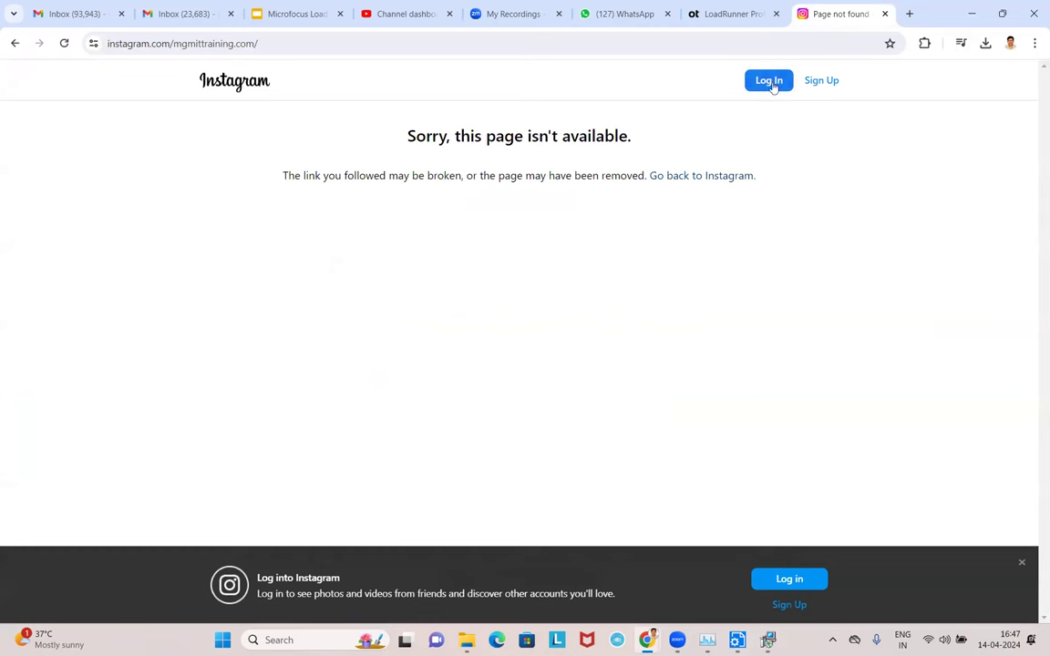
Open Instagram's login page and start entering the account's phone number, checking on the installer's progress in between.
left_click(769, 82)
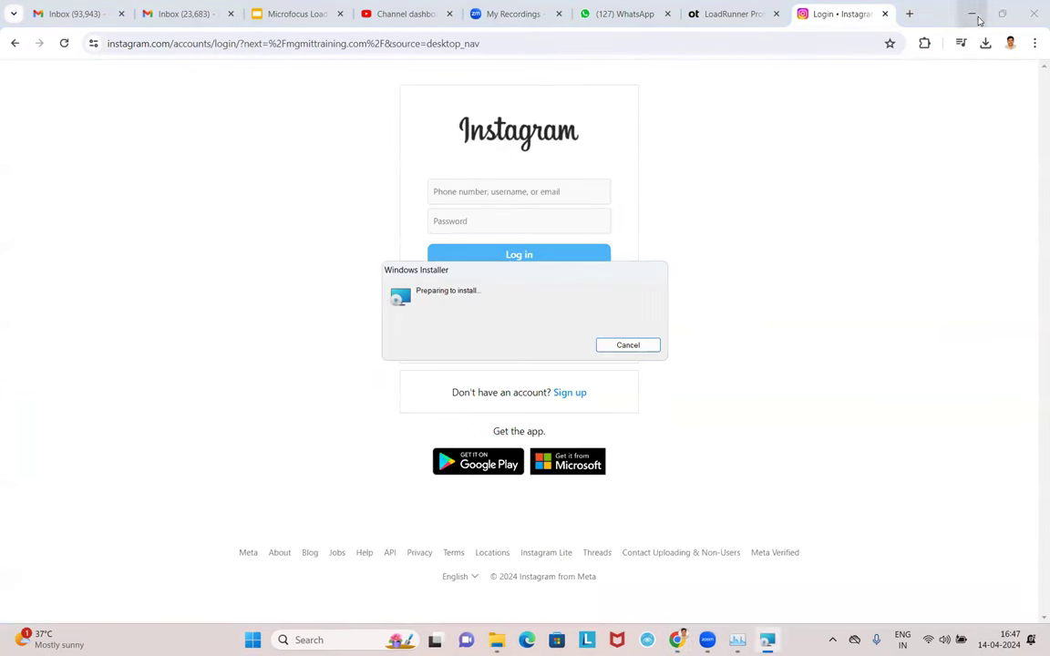
left_click(508, 190)
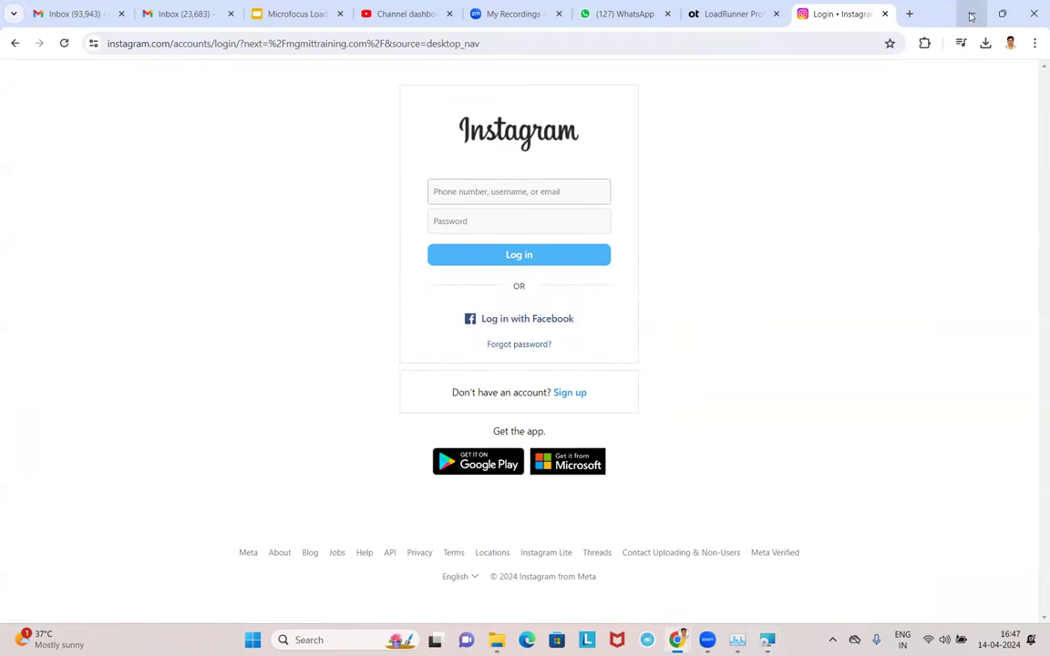
left_click(973, 7)
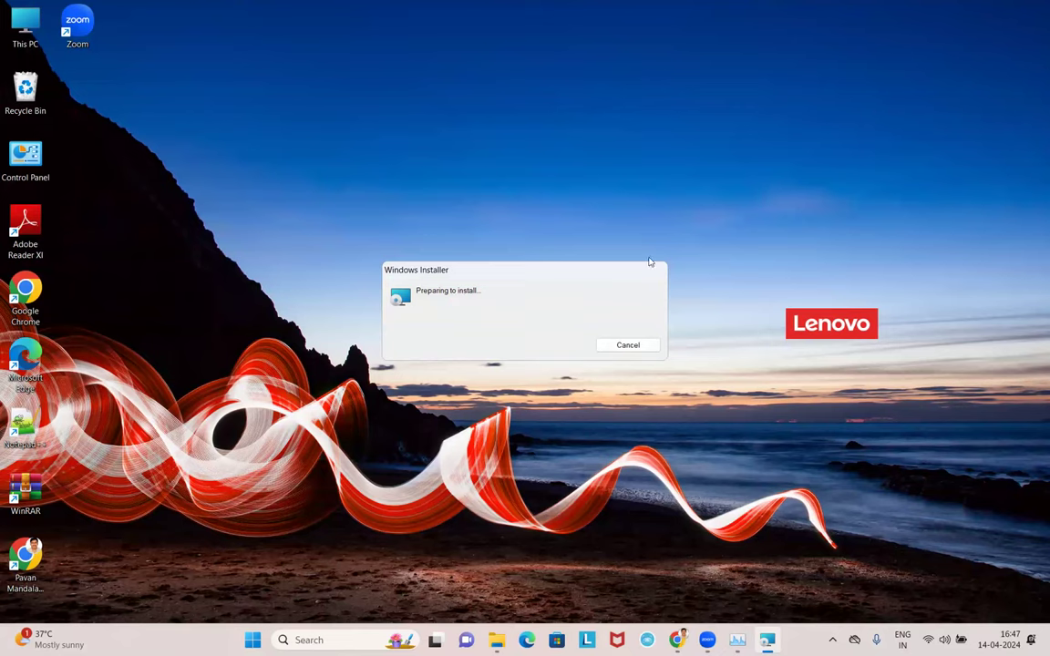
key("alt+Tab")
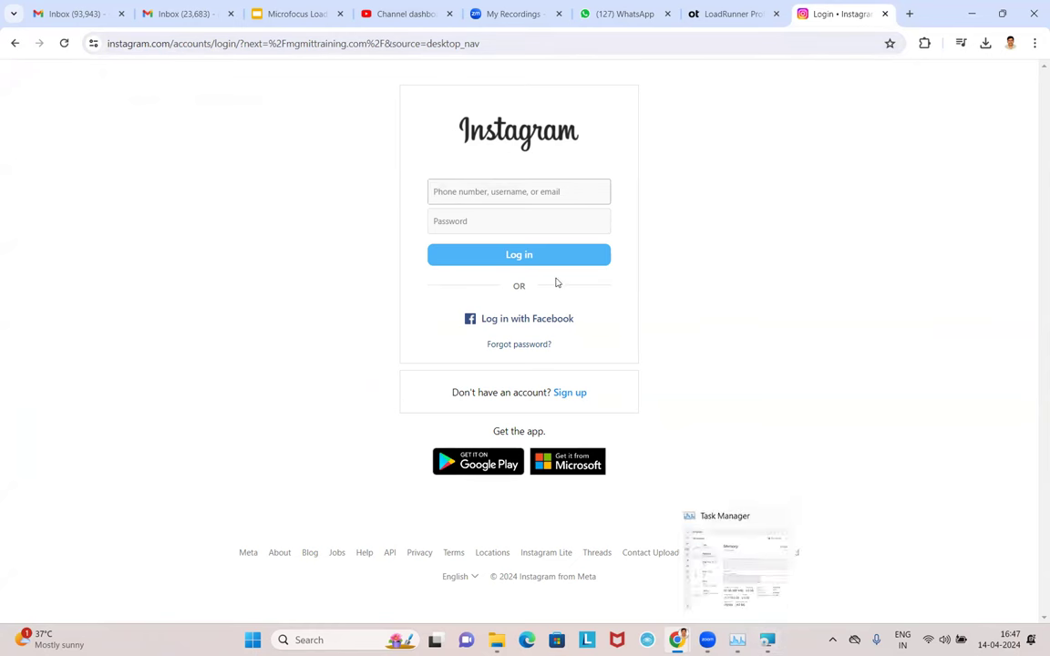
type("90")
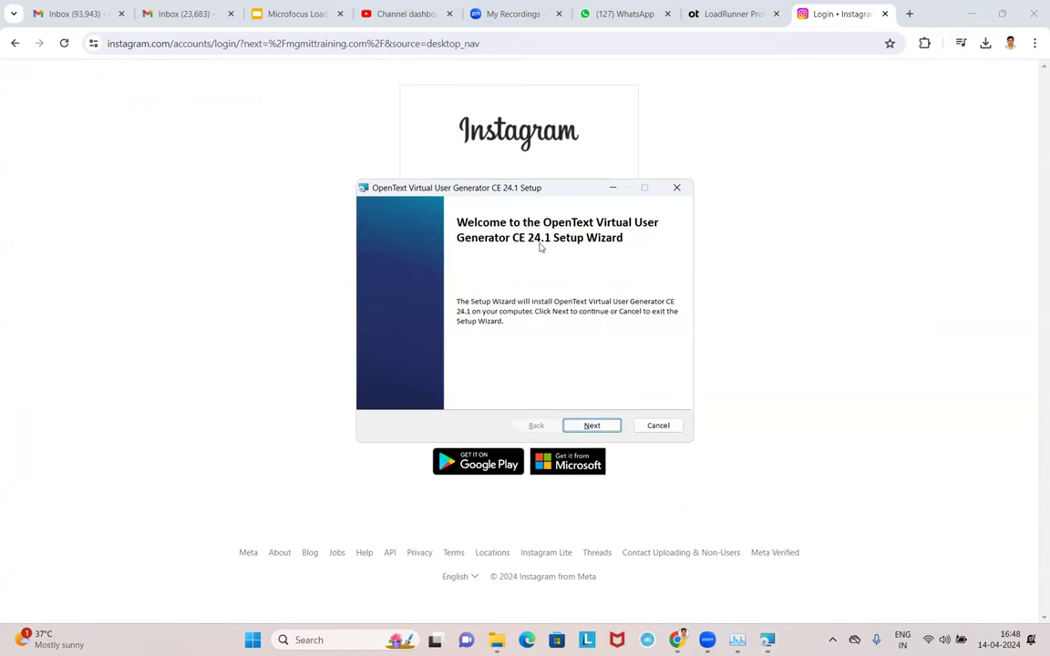
Accept the license agreement and install VuGen in the default folder with desktop shortcuts, minimizing the setup wizard while it runs.
left_click(591, 426)
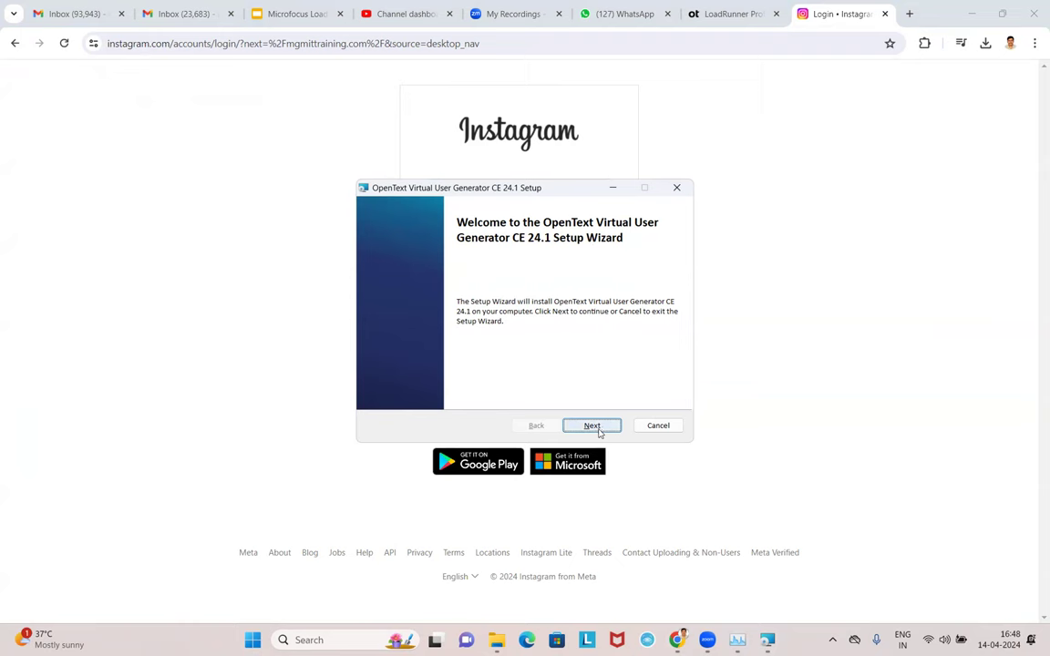
left_click(370, 389)
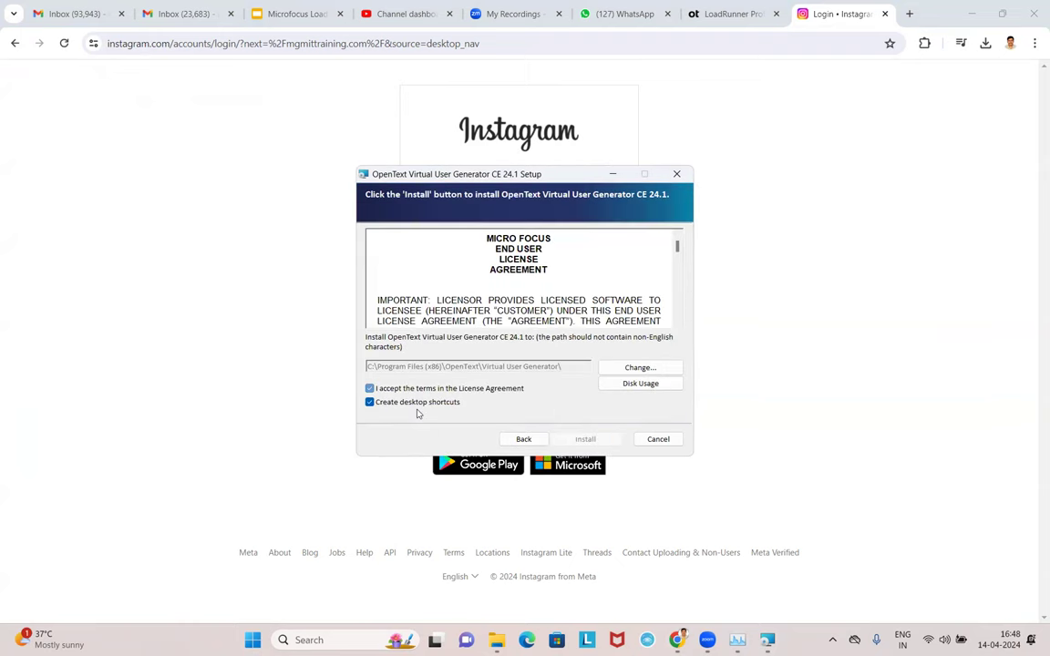
left_click(586, 439)
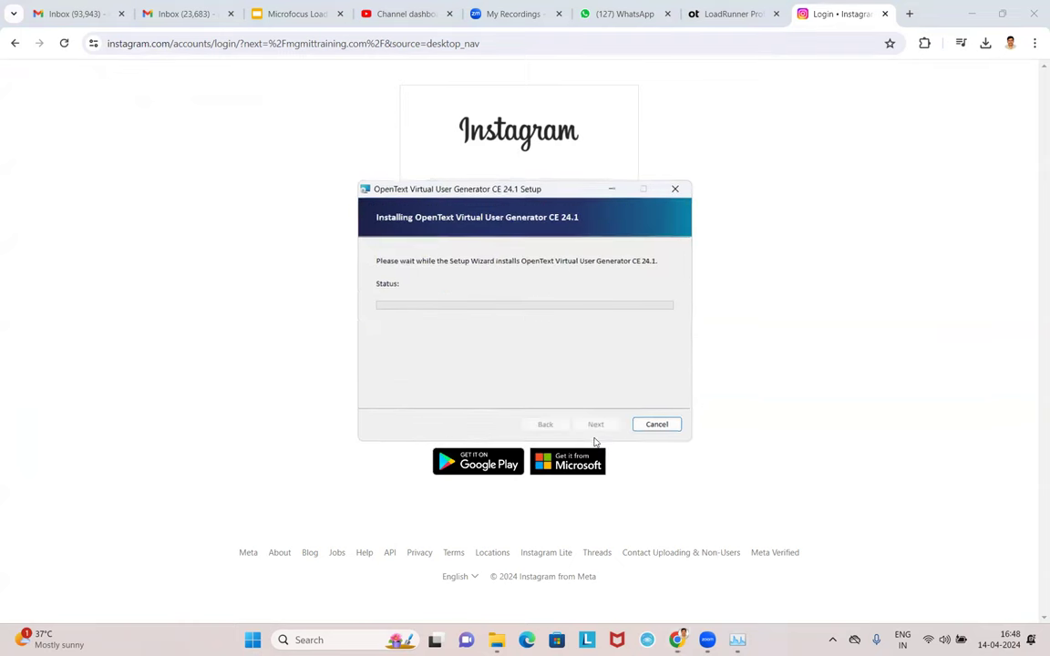
left_click(612, 190)
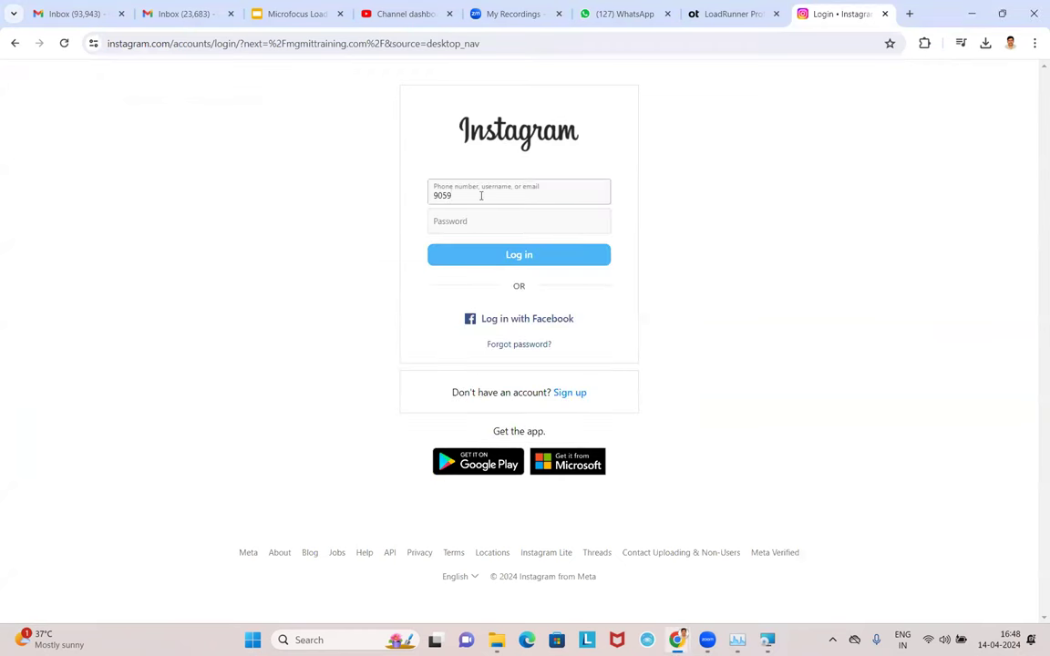
Finish the phone number, enter the account password and log in to Instagram.
key("Tab")
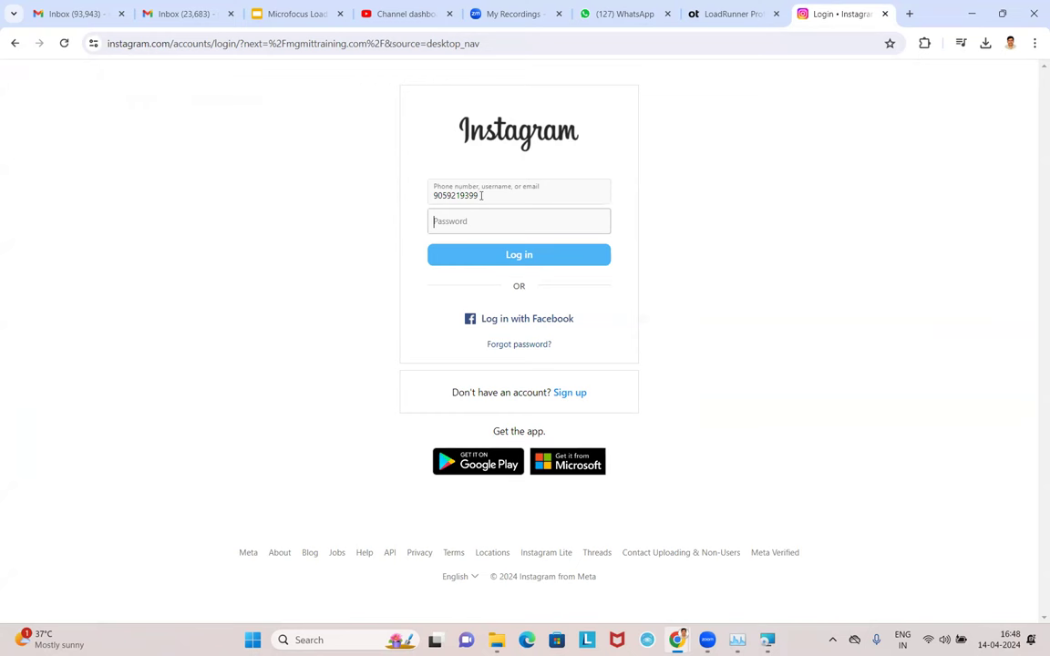
type("••••••")
key("Return")
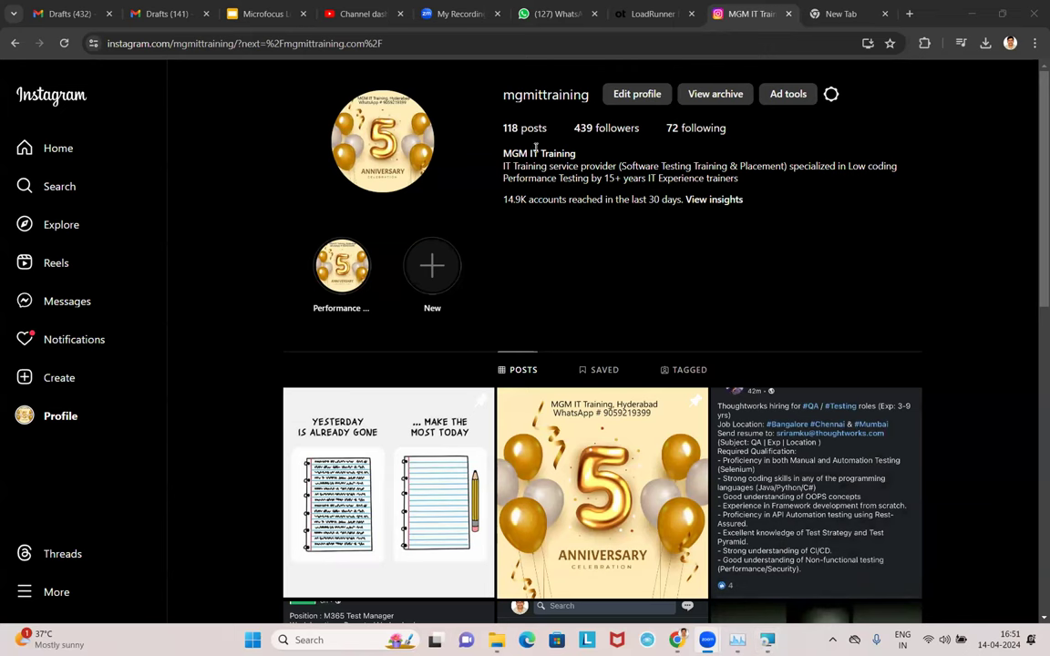
Look through the training, job and motivational posts on the MGM IT Training Instagram profile.
scroll(822, 406, "down", 2)
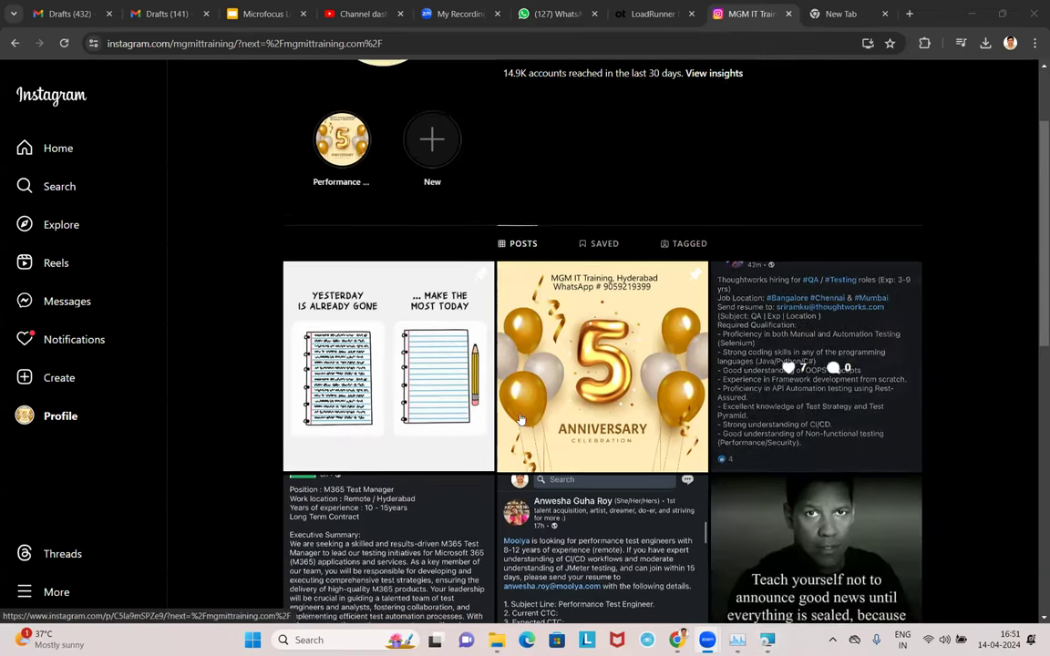
scroll(929, 385, "down", 2)
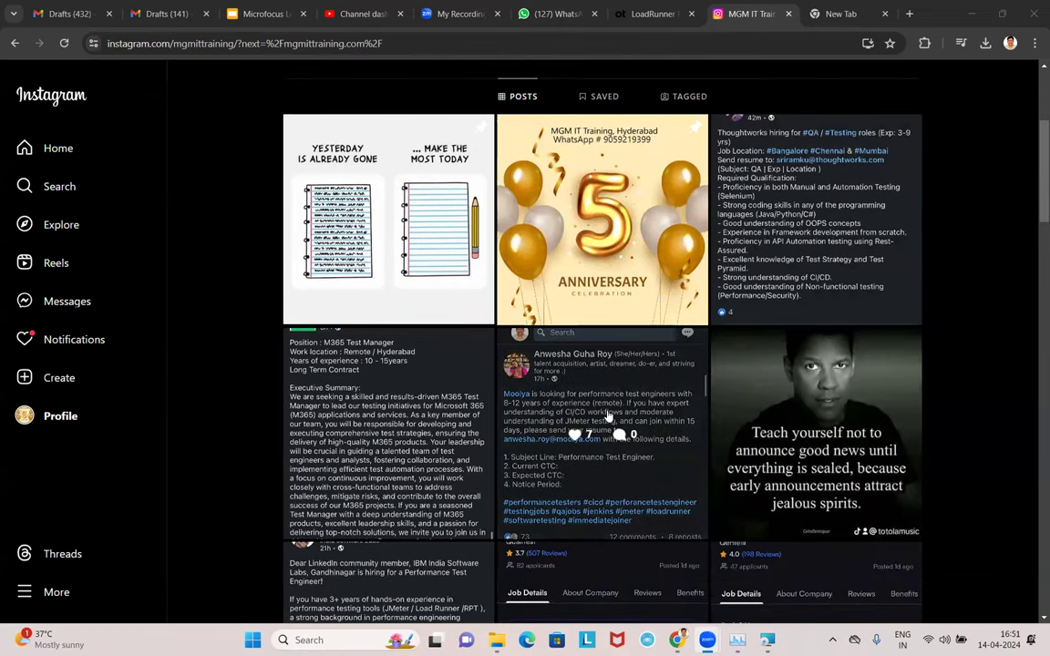
scroll(909, 257, "up", 2)
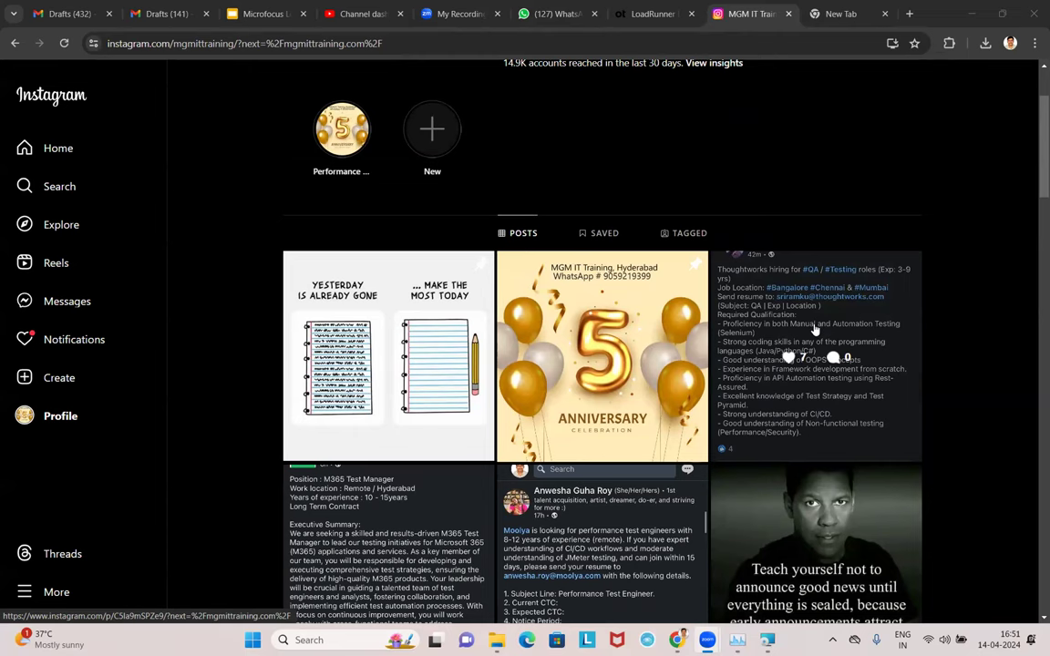
scroll(401, 365, "down", 3)
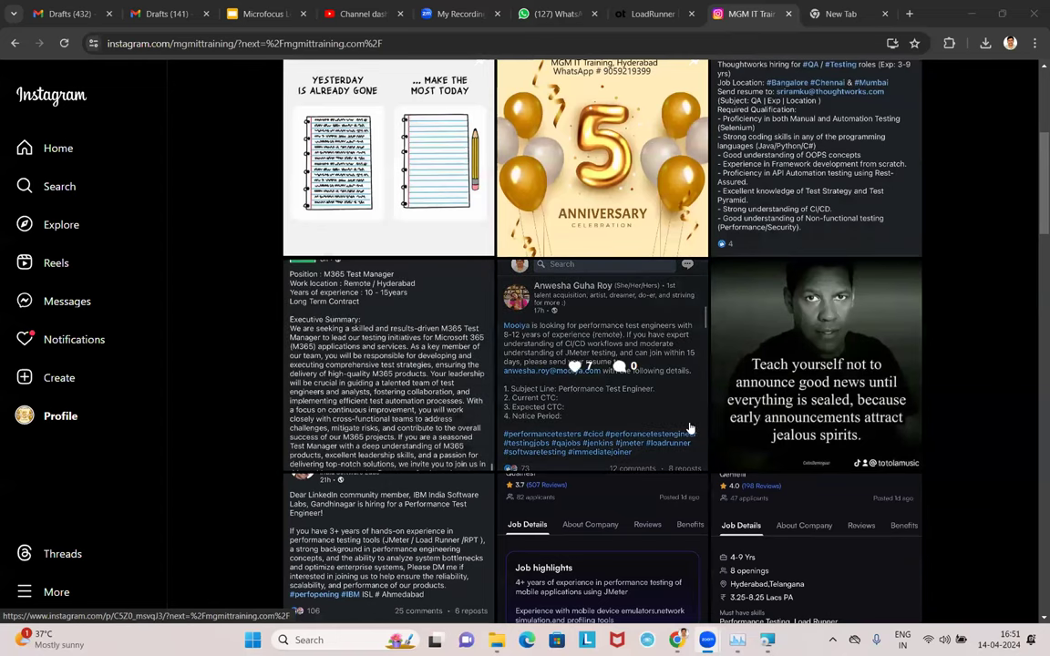
scroll(474, 483, "down", 1)
scroll(816, 417, "down", 2)
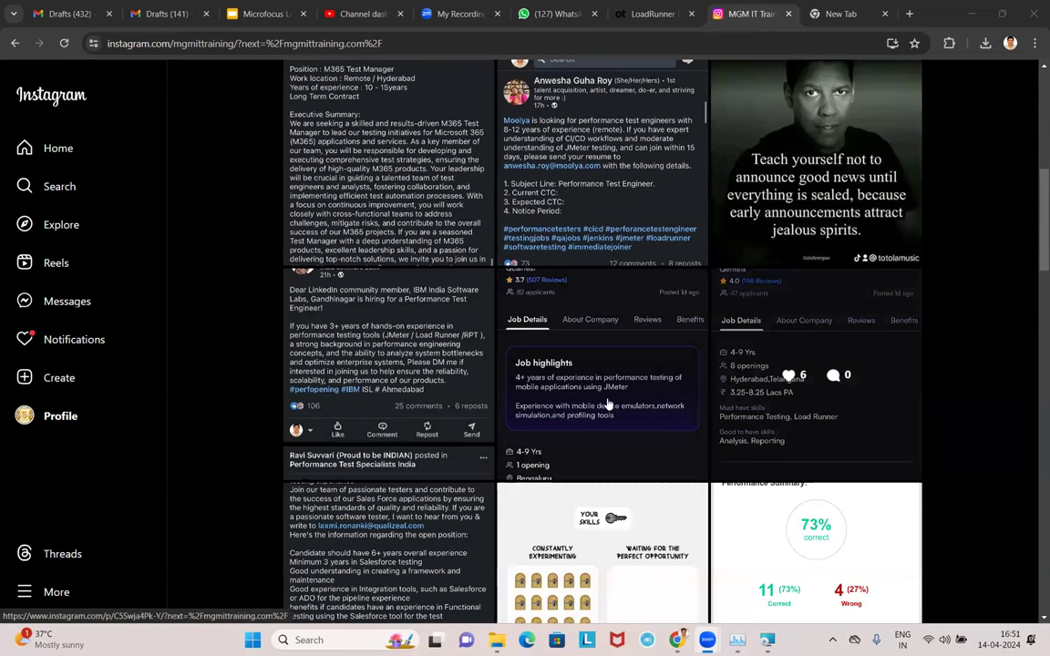
scroll(618, 312, "down", 5)
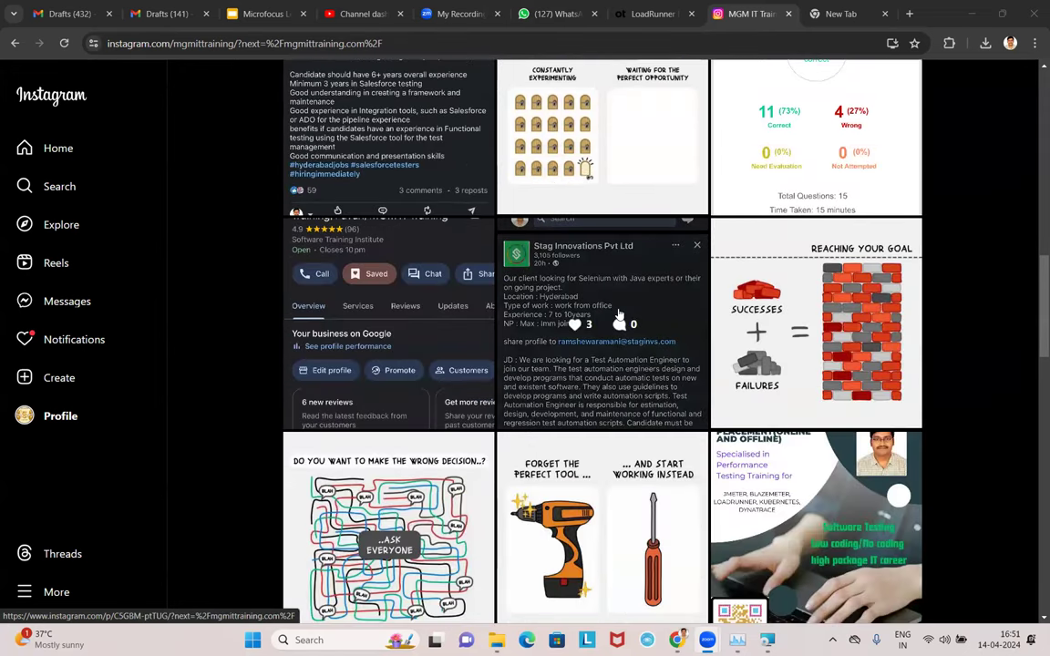
scroll(619, 313, "down", 3)
scroll(619, 314, "down", 2)
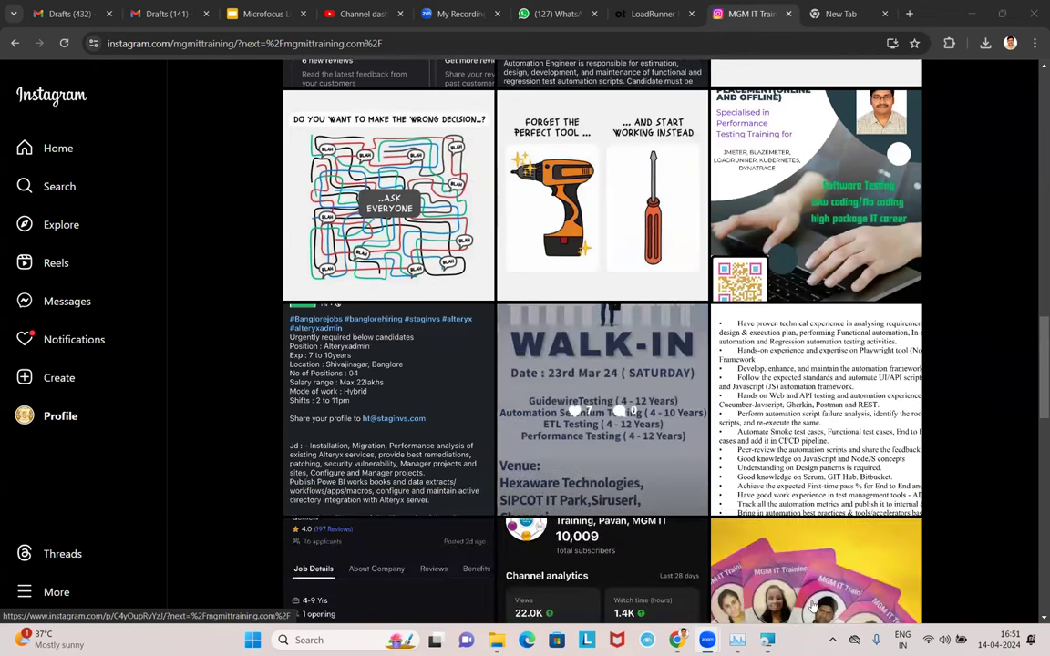
Check the VuGen setup wizard's progress, and return to Instagram to look further down the profile's posts.
left_click(770, 643)
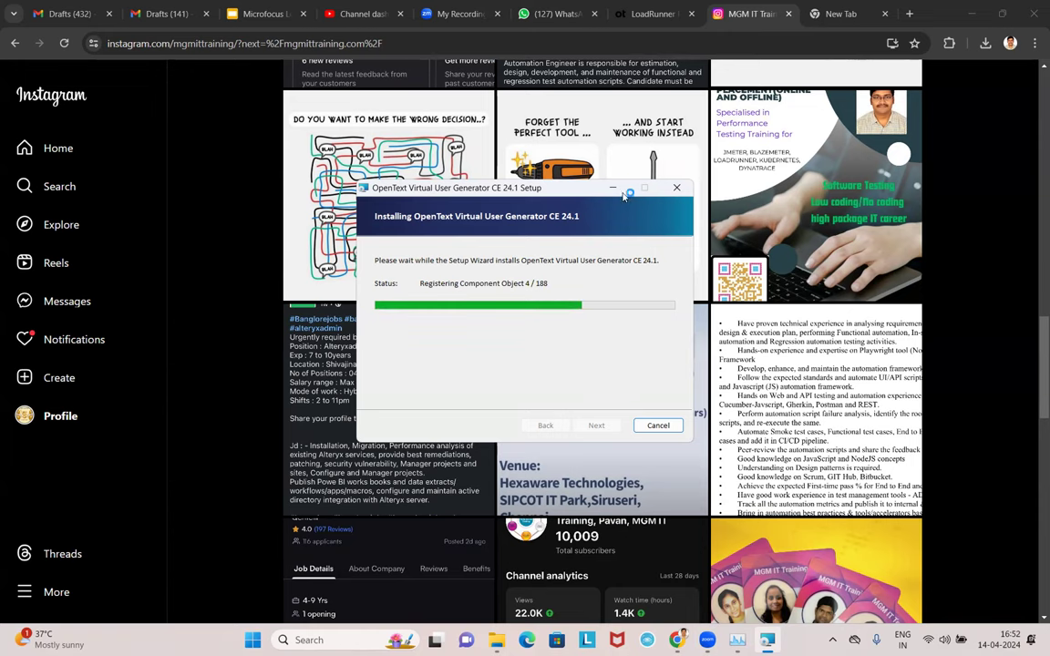
left_click(552, 168)
scroll(684, 390, "up", 8)
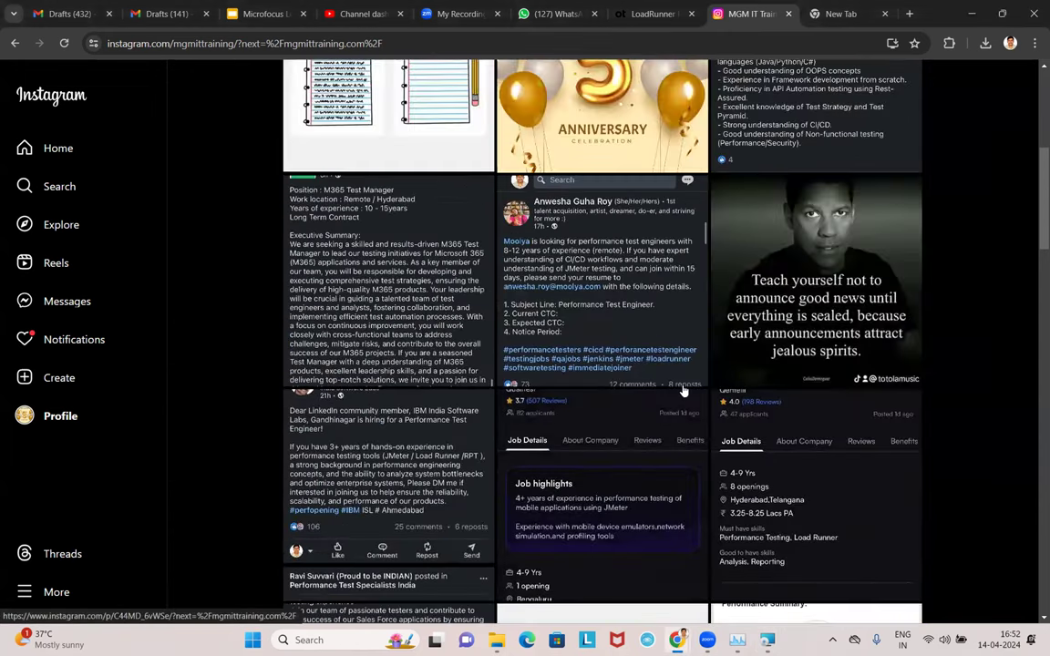
scroll(683, 390, "up", 3)
scroll(684, 390, "down", 5)
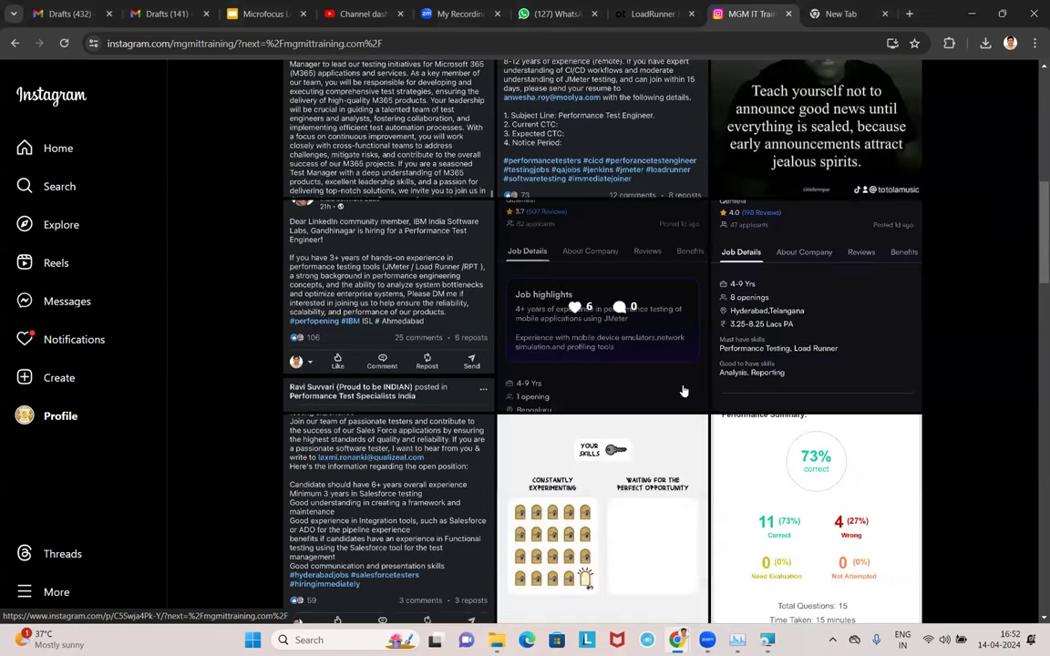
scroll(683, 390, "down", 5)
scroll(683, 390, "down", 3)
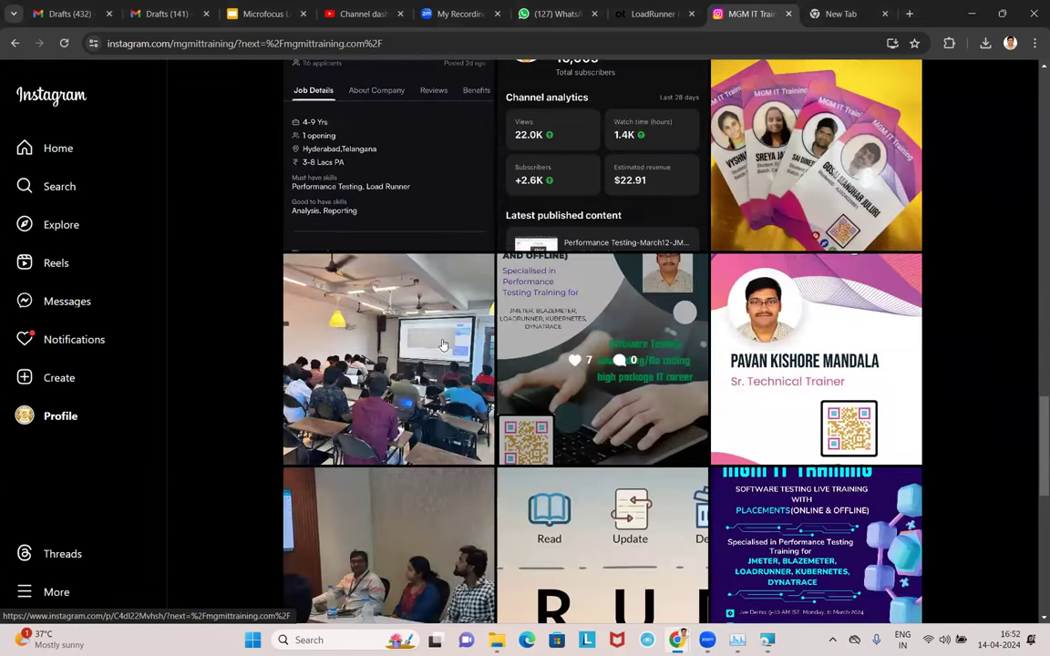
View the classroom training photo post on the profile and close it.
left_click(432, 263)
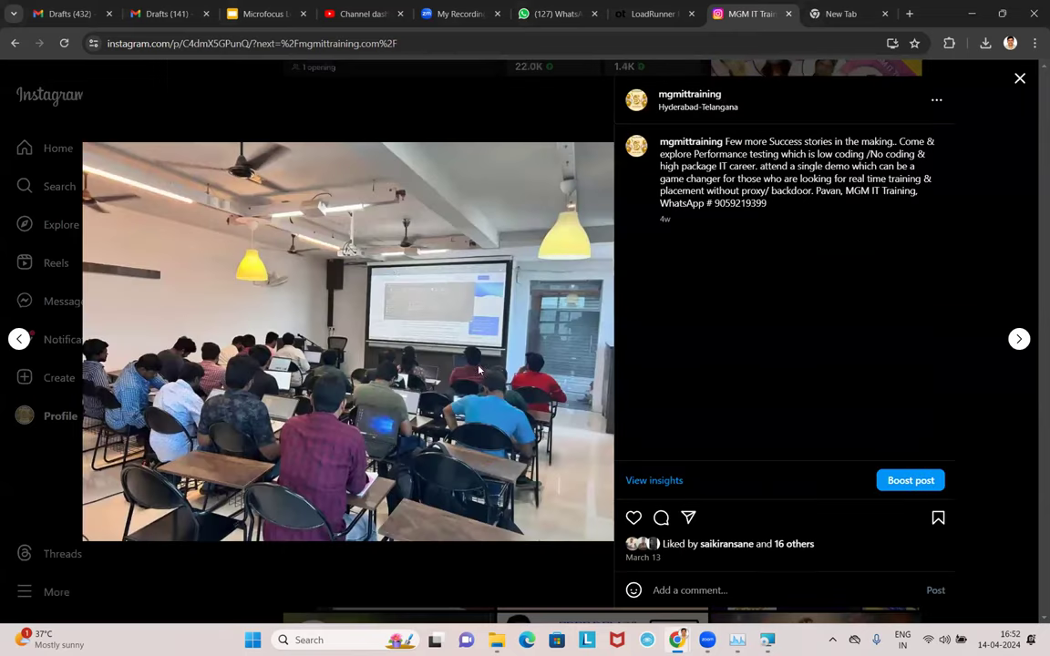
left_click(1018, 79)
left_click(392, 242)
left_click(1019, 79)
scroll(399, 322, "down", 2)
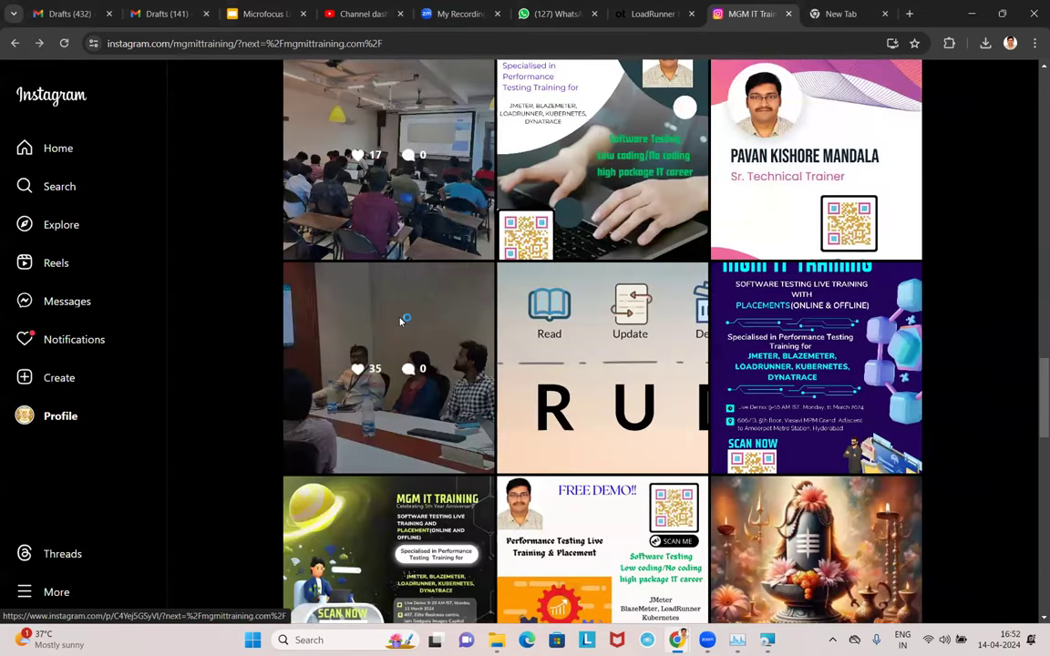
View the Madhapur meeting-room post, highlighting the training venue and the Rameshwaram Cafe landmark in its caption, and close the post.
left_click(399, 321)
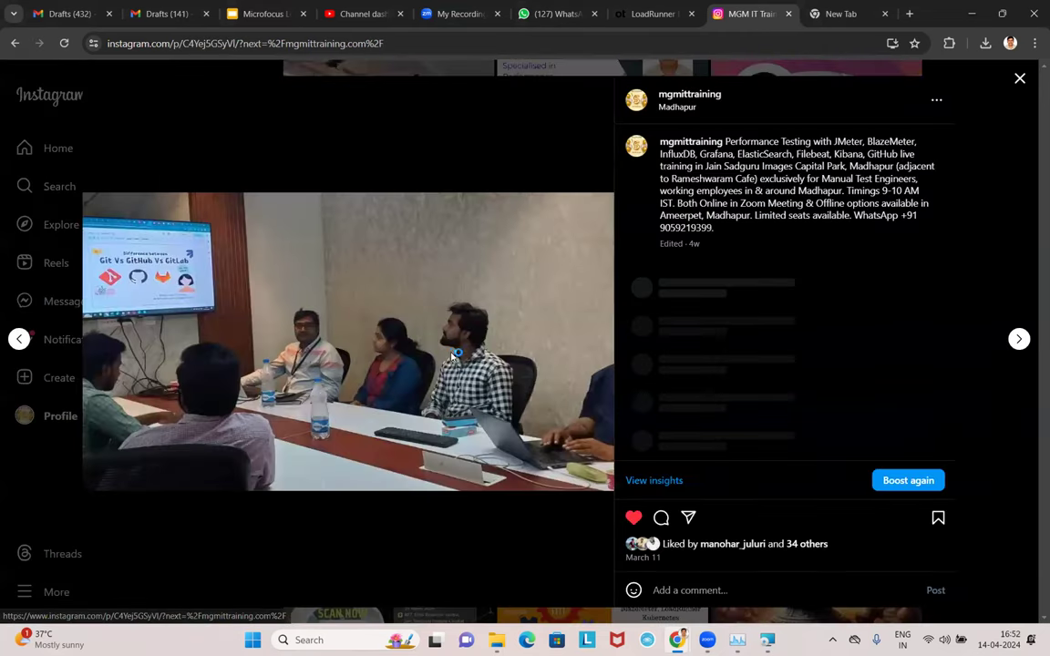
left_click(1020, 80)
left_click(390, 320)
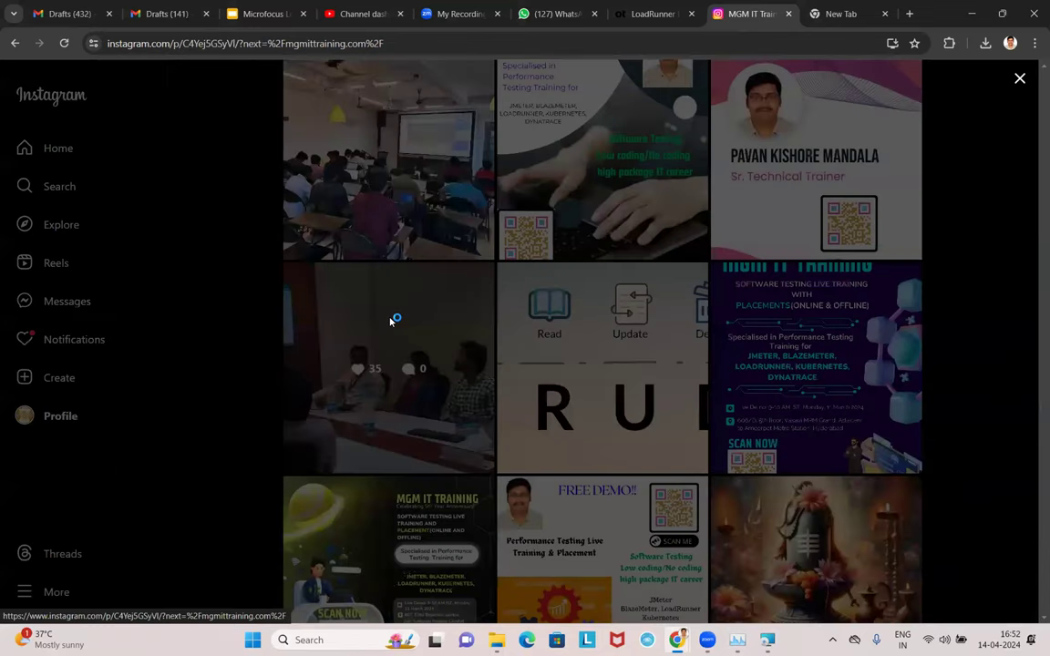
left_click_drag(706, 168, 894, 166)
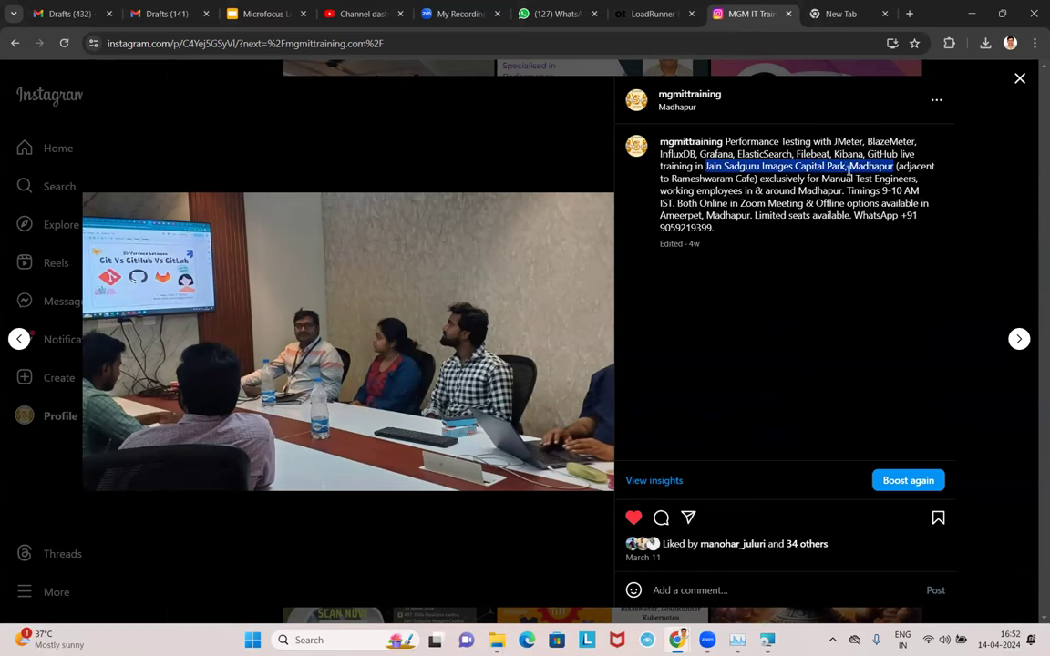
left_click_drag(755, 179, 672, 179)
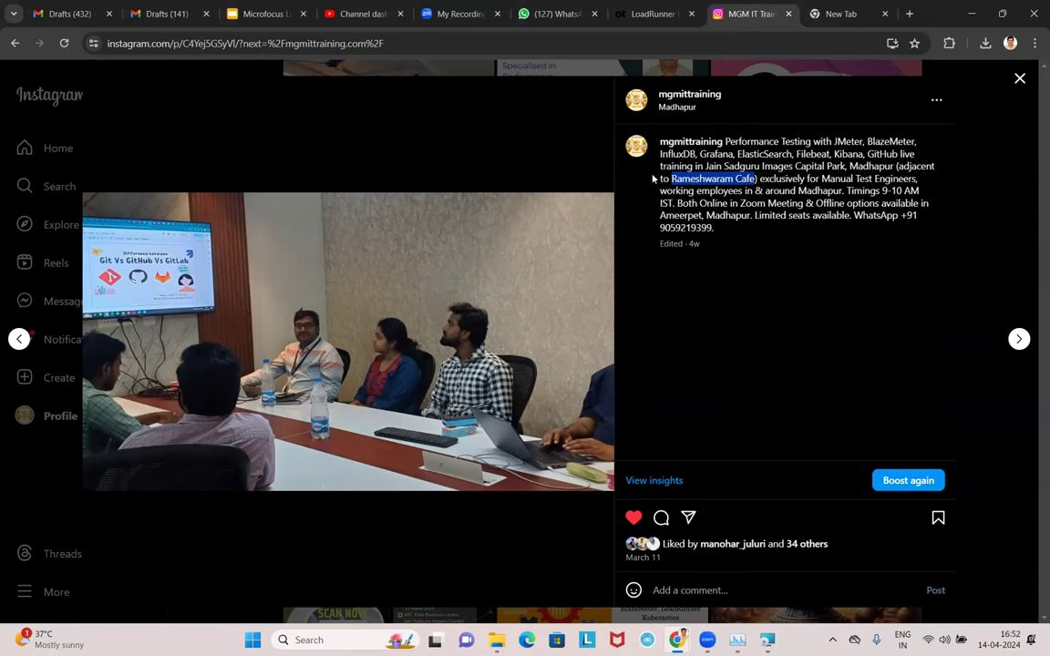
left_click_drag(705, 167, 847, 168)
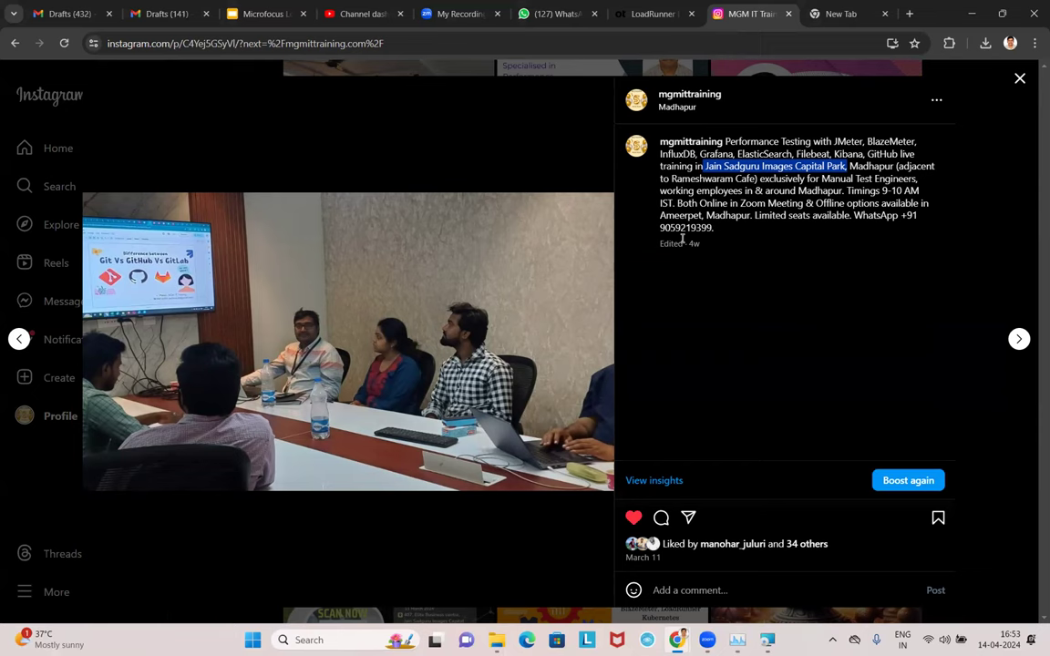
left_click(1020, 79)
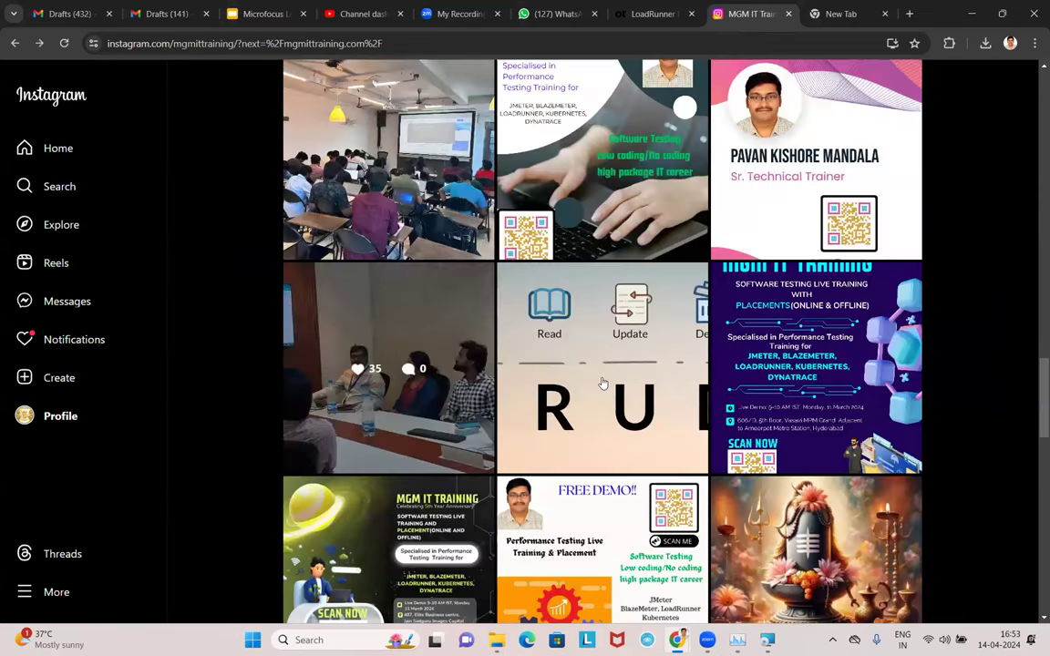
Minimize the browser and bring up the VuGen setup wizard to check the installation progress.
scroll(609, 346, "down", 2)
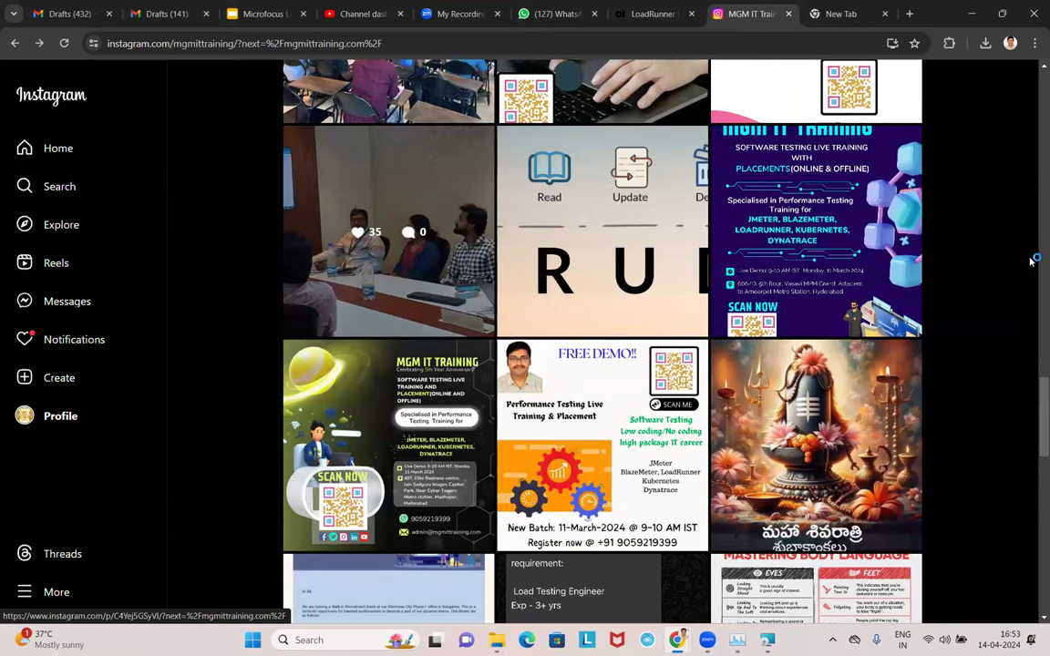
key("super+Down")
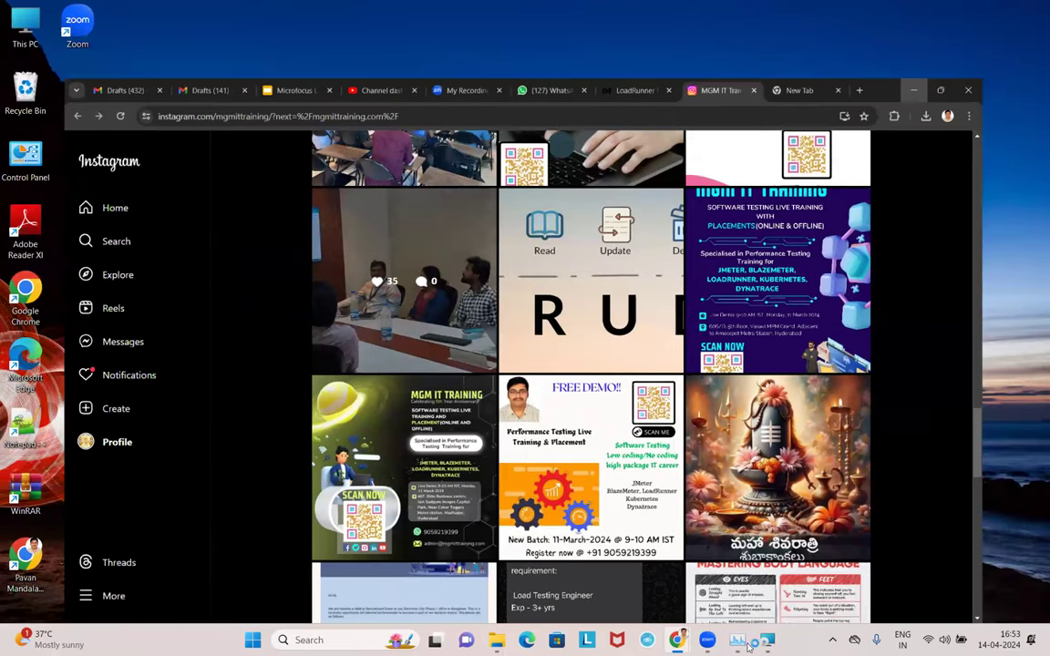
key("super+Down")
left_click(768, 643)
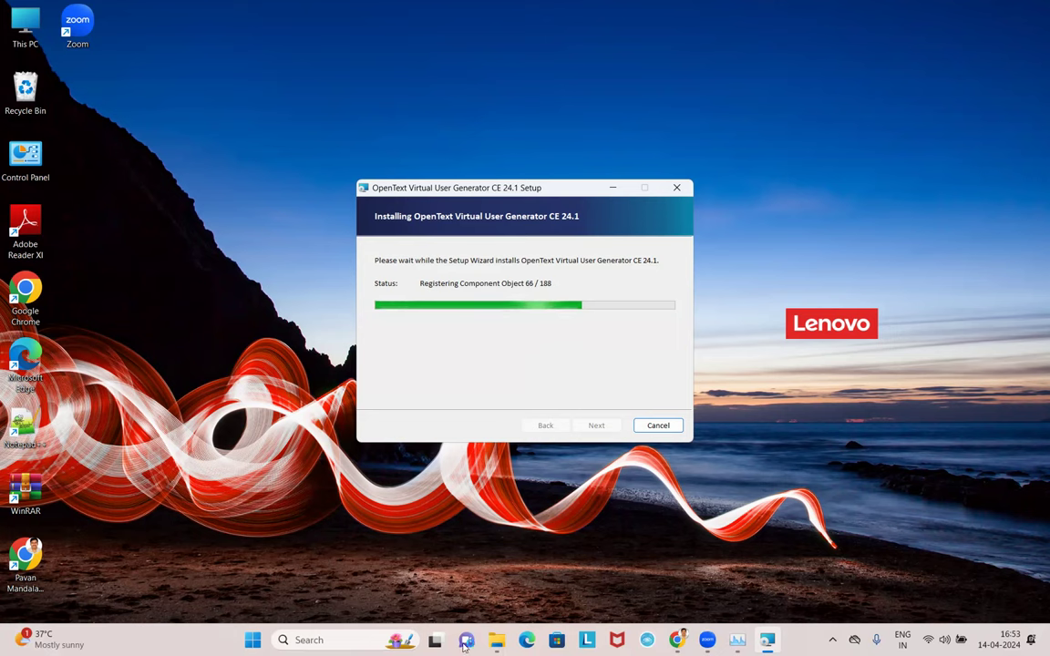
Show the SetupVuGen.exe installer in the Downloads folder and minimize the window.
mouse_move(493, 638)
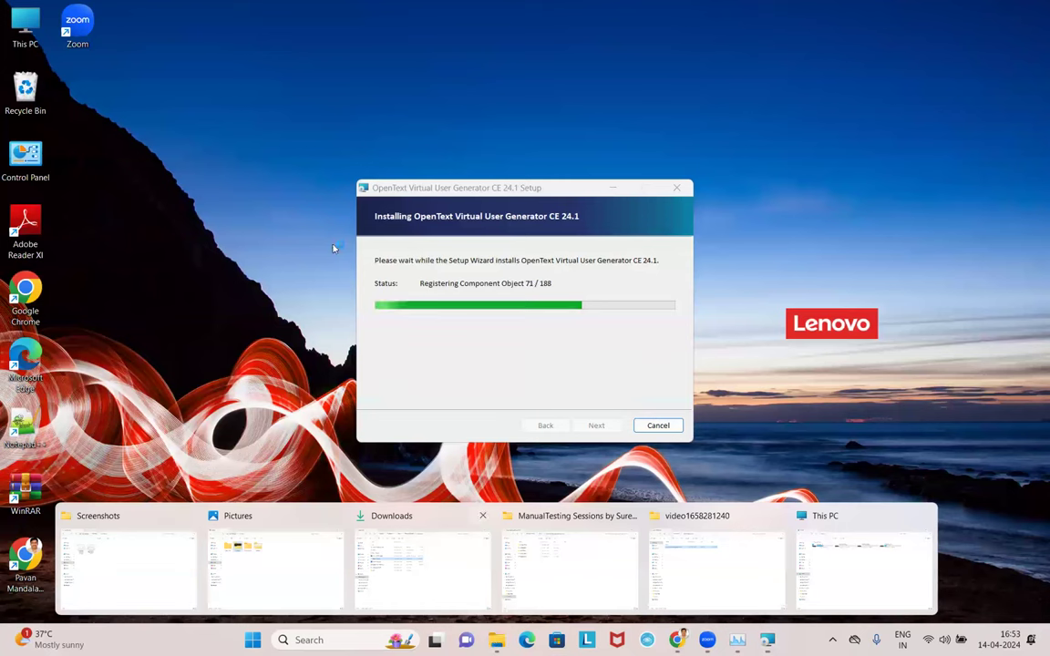
left_click(422, 565)
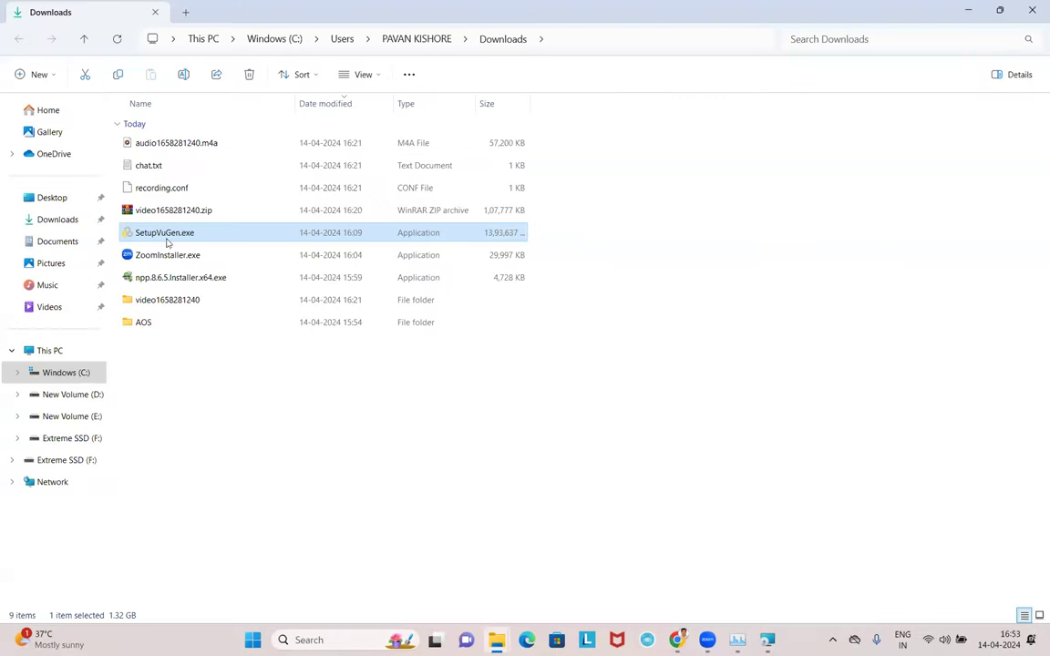
left_click(971, 13)
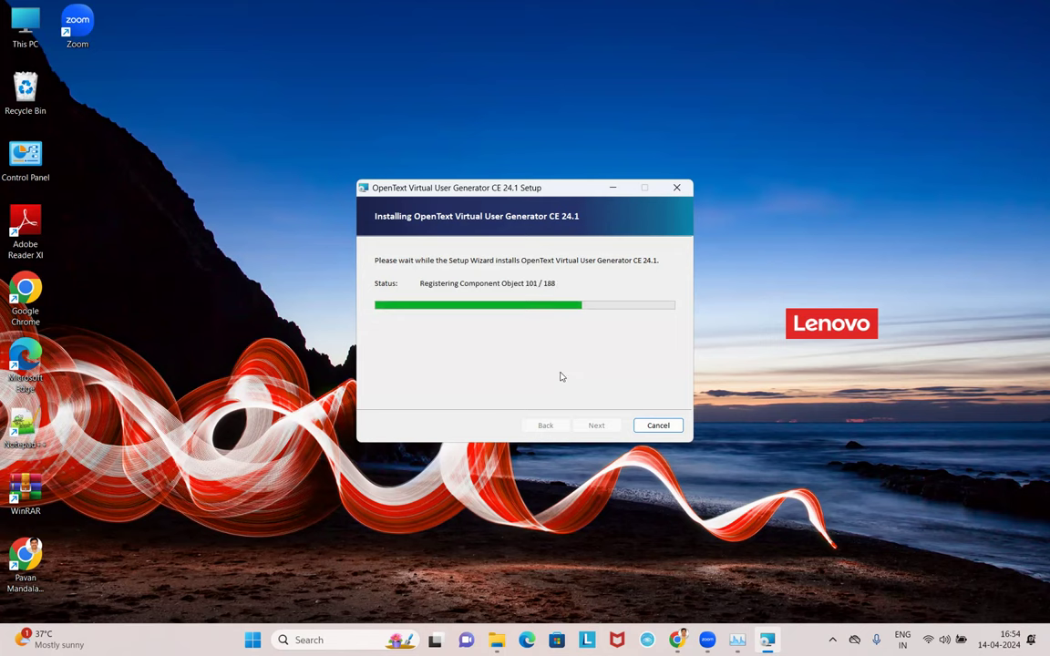
Refresh the drive overview in This PC to check the free space on Windows (C:), and minimize the window.
left_click(503, 643)
left_click(864, 565)
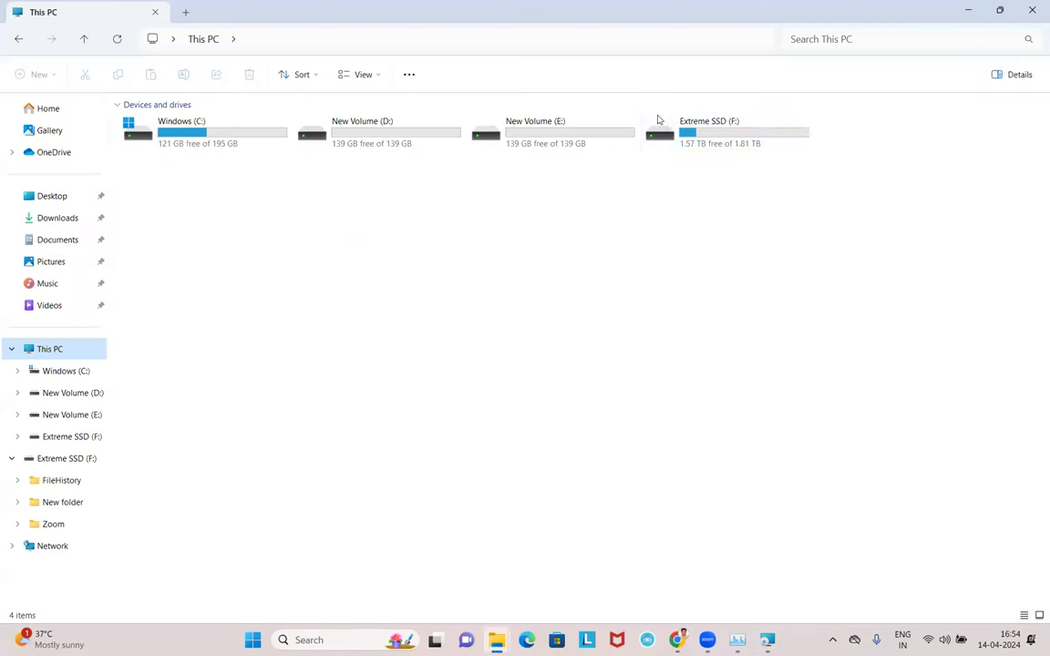
left_click(116, 39)
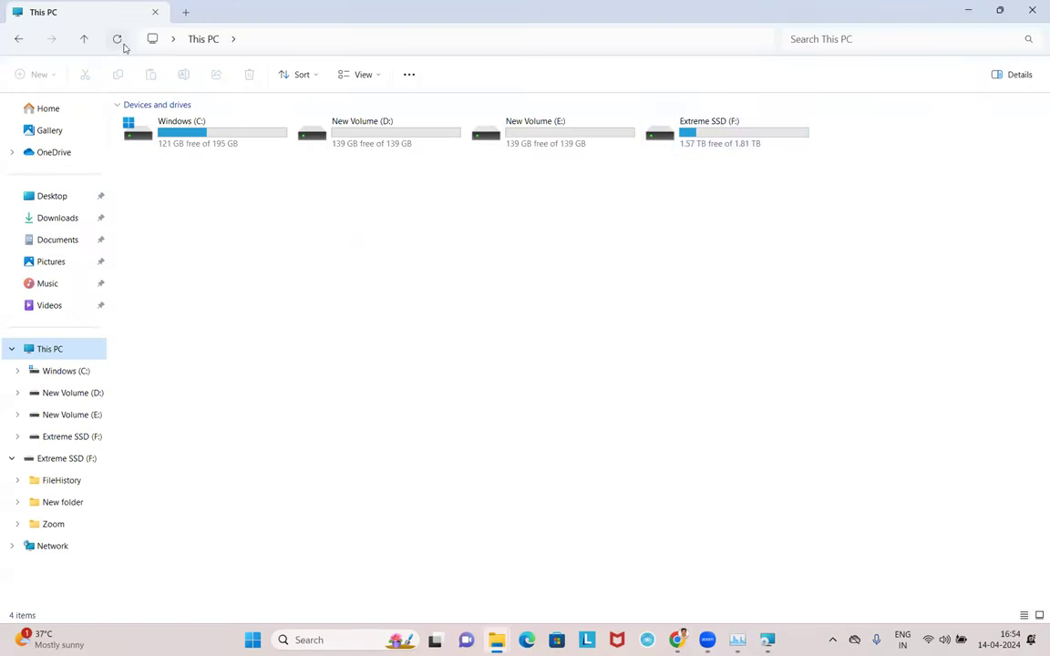
double_click(169, 150)
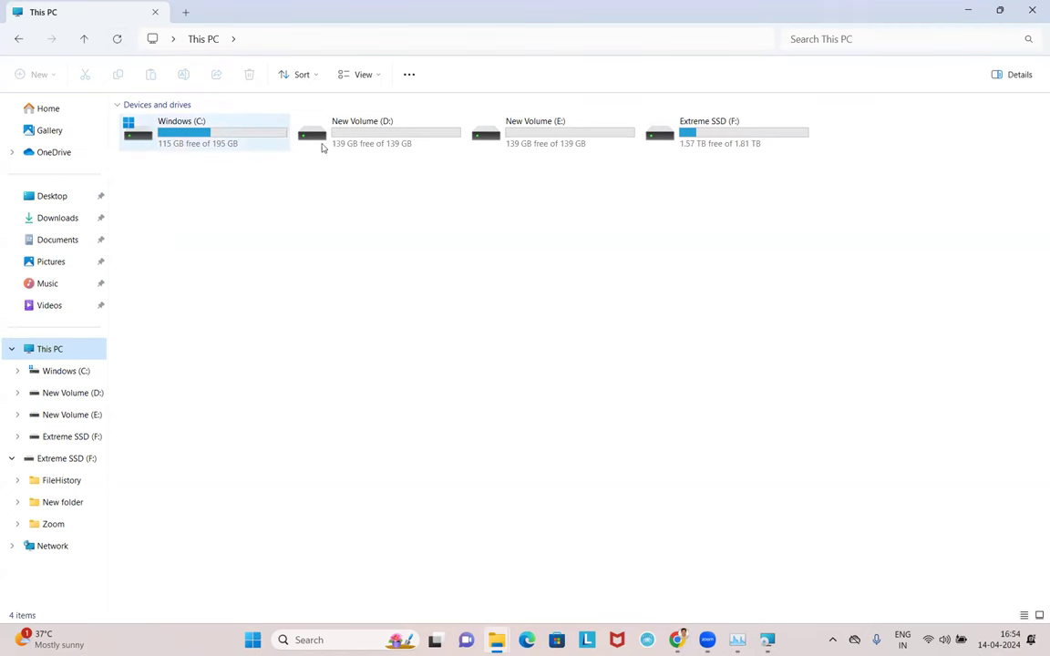
left_click(971, 9)
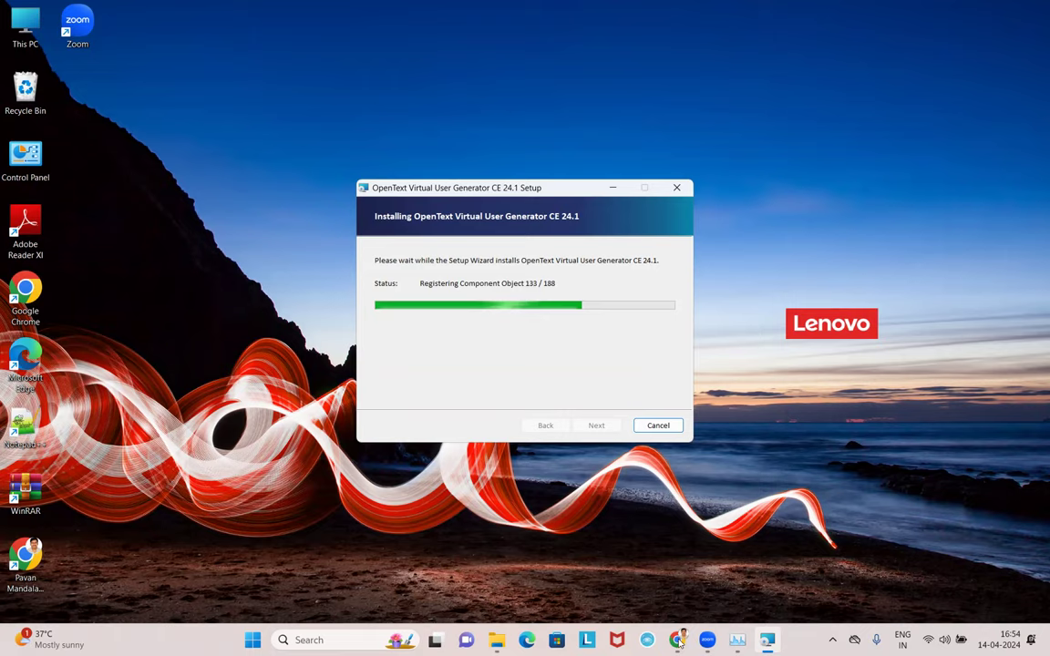
Switch to Chrome's LoadRunner support matrix and highlight Google Chrome (Recommended) in the browser row of the software requirements.
left_click(583, 522)
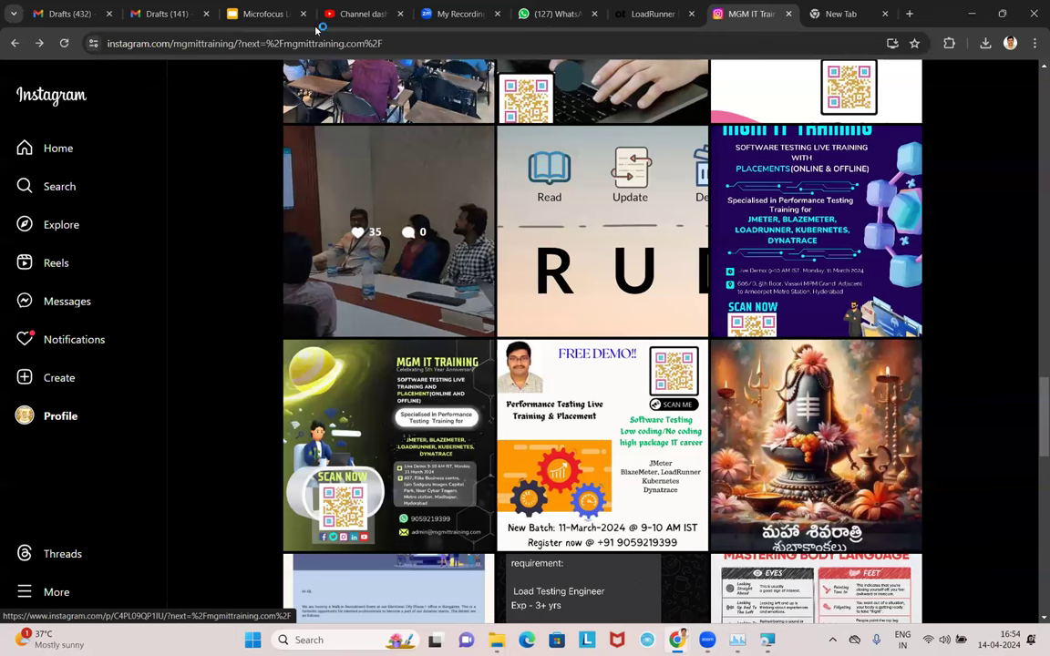
left_click(649, 14)
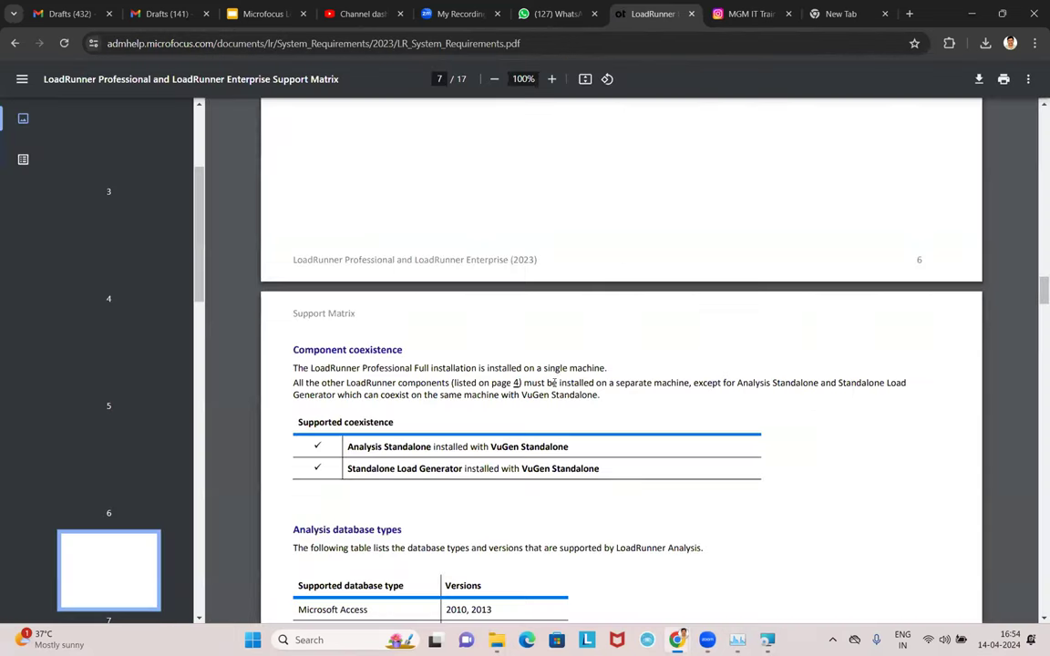
scroll(520, 384, "up", 8)
scroll(578, 353, "up", 6)
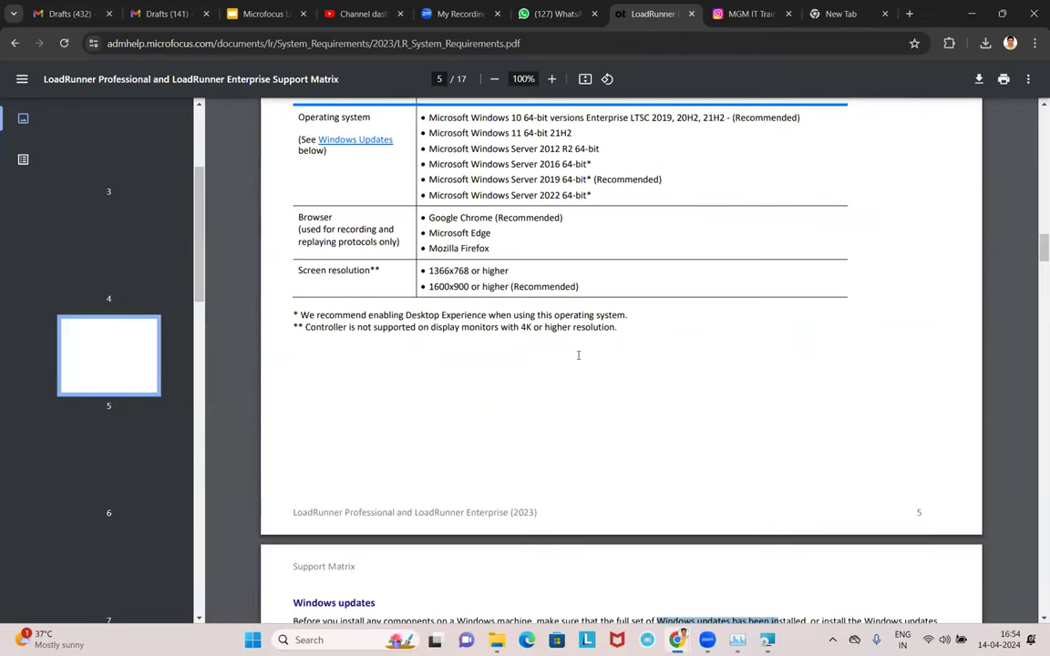
scroll(495, 354, "up", 5)
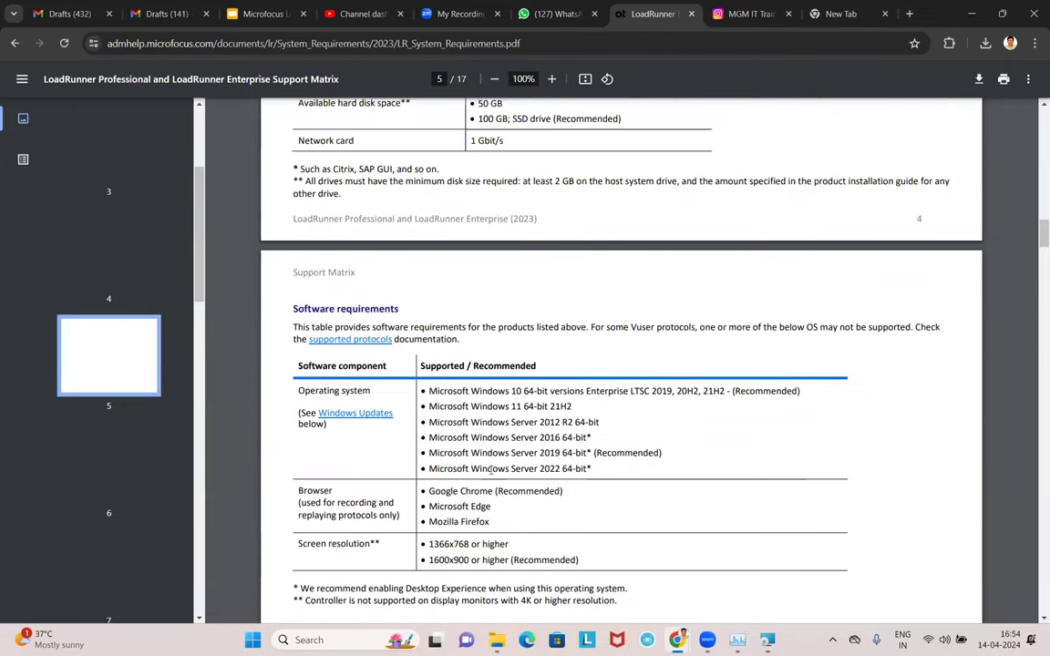
scroll(587, 444, "up", 3)
scroll(588, 446, "down", 6)
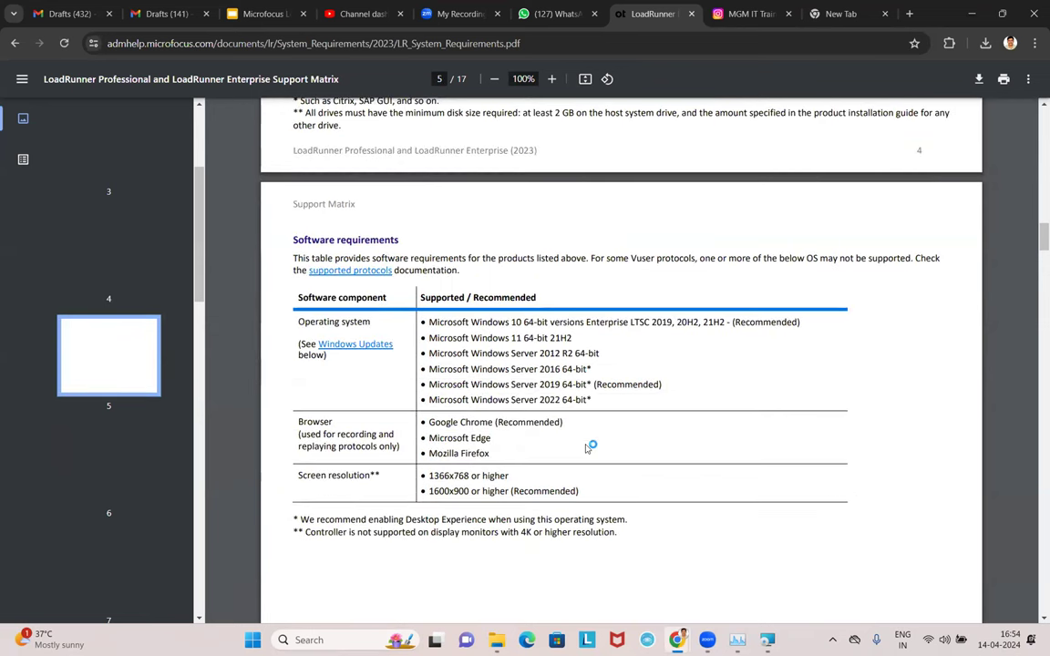
left_click_drag(428, 422, 564, 424)
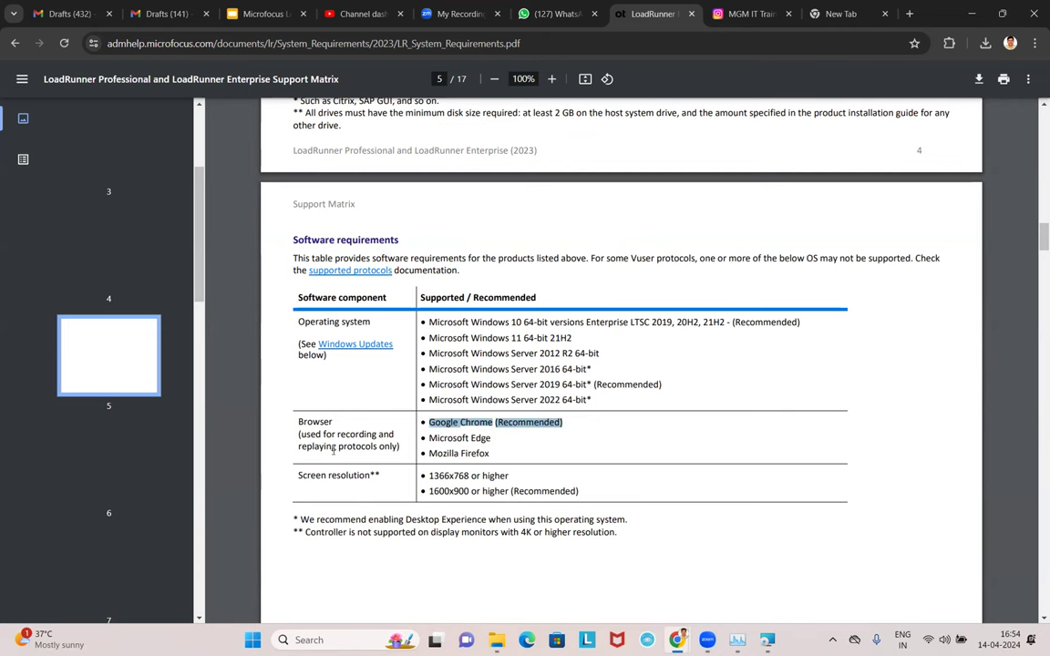
Highlight the browser row's recording and replaying note and Google Chrome (Recommended), and minimize the browser to check the VuGen setup progress.
left_click_drag(303, 432, 401, 453)
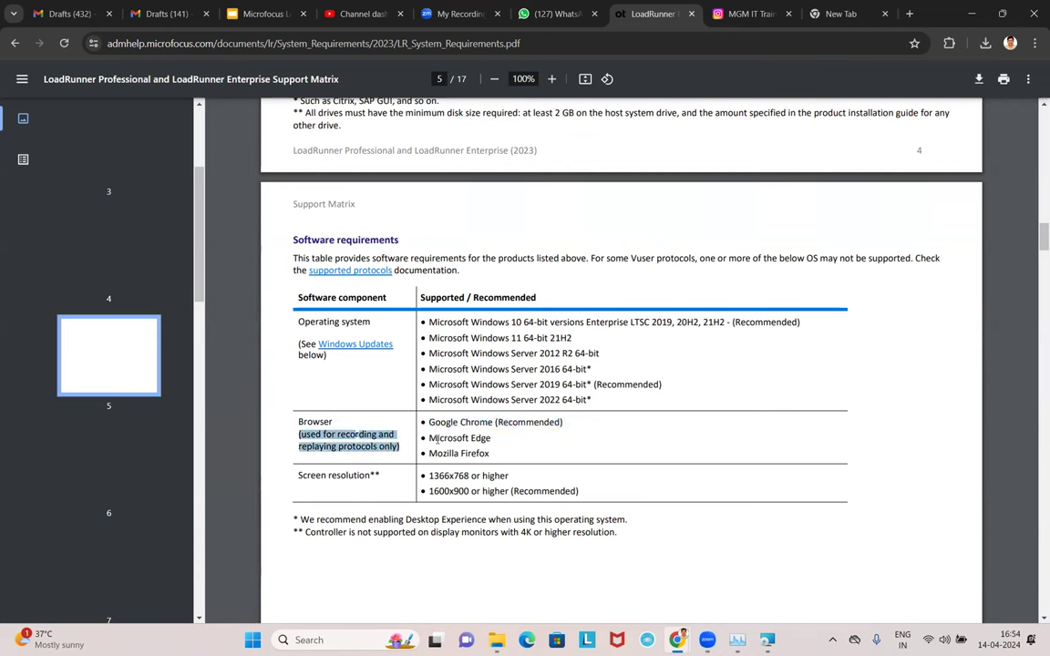
left_click(439, 420)
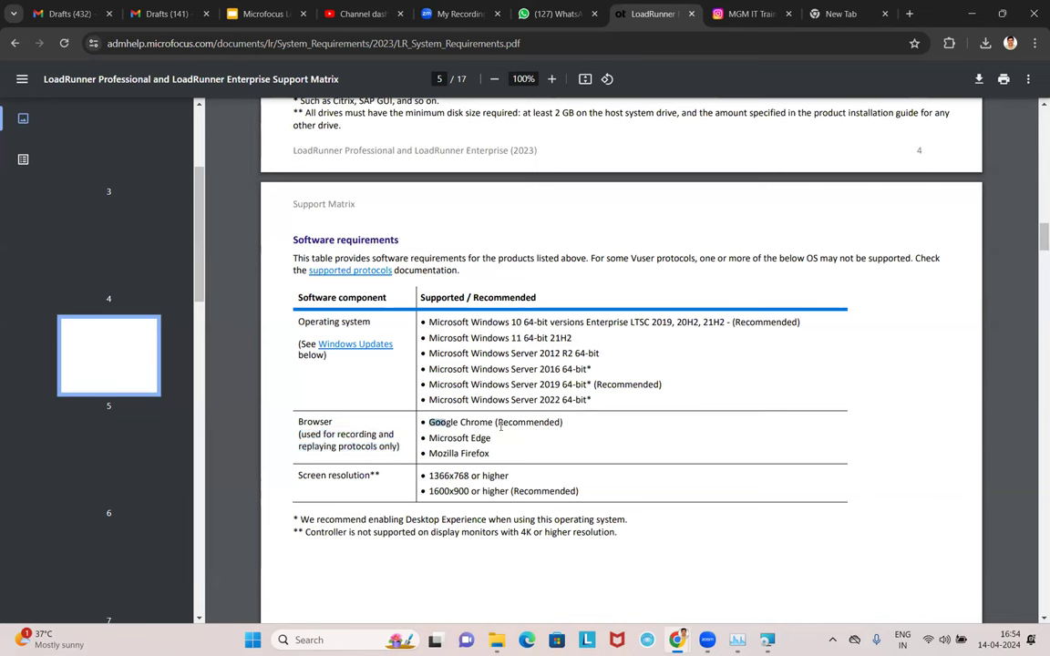
left_click_drag(439, 420, 563, 424)
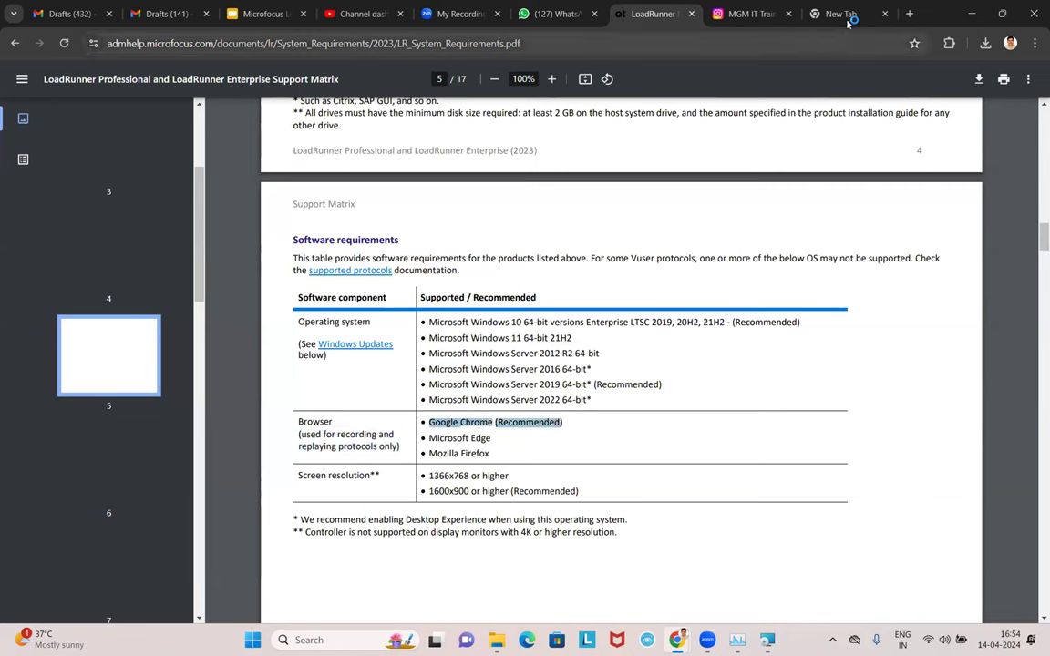
left_click(973, 17)
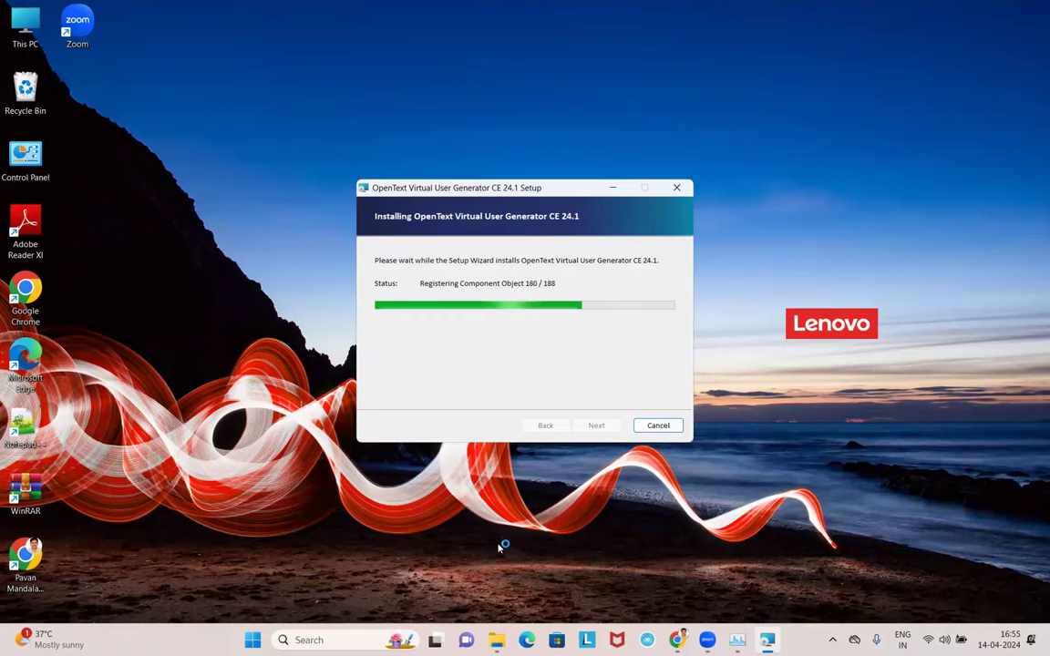
Return to the Chrome window holding the support matrix and look through the MGM IT Training posts on its Instagram profile.
mouse_move(676, 640)
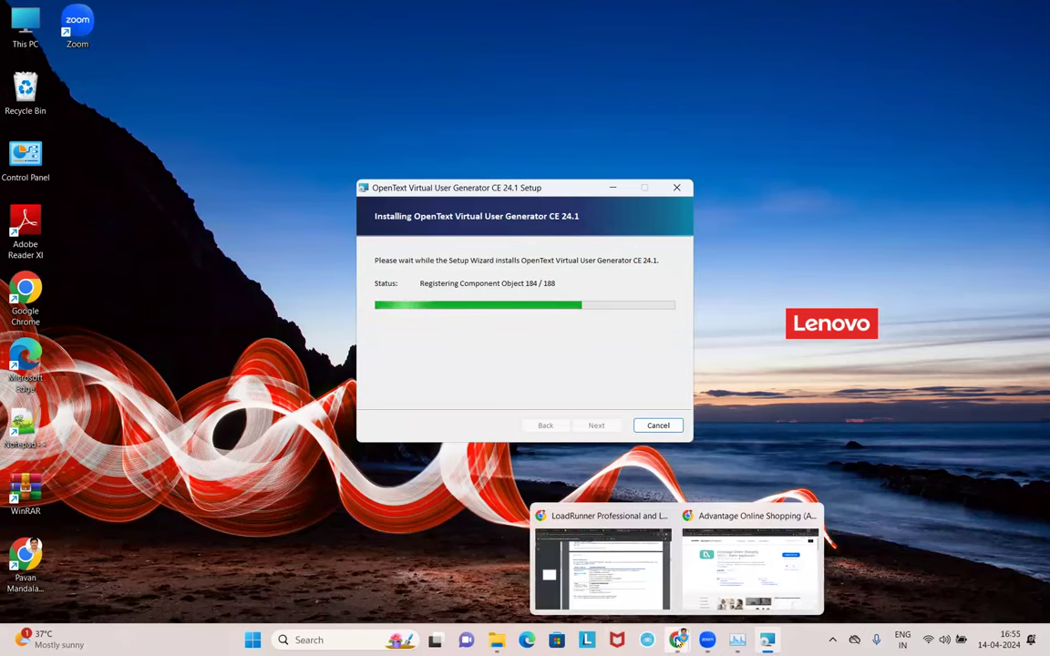
left_click(636, 584)
double_click(754, 42)
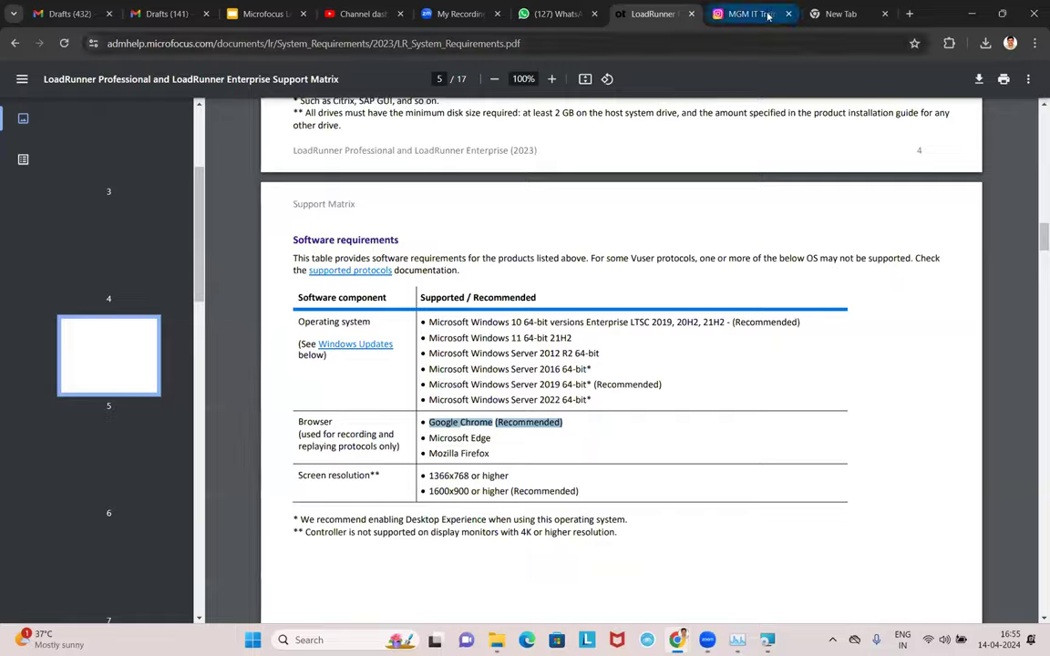
left_click(729, 14)
scroll(510, 292, "up", 2)
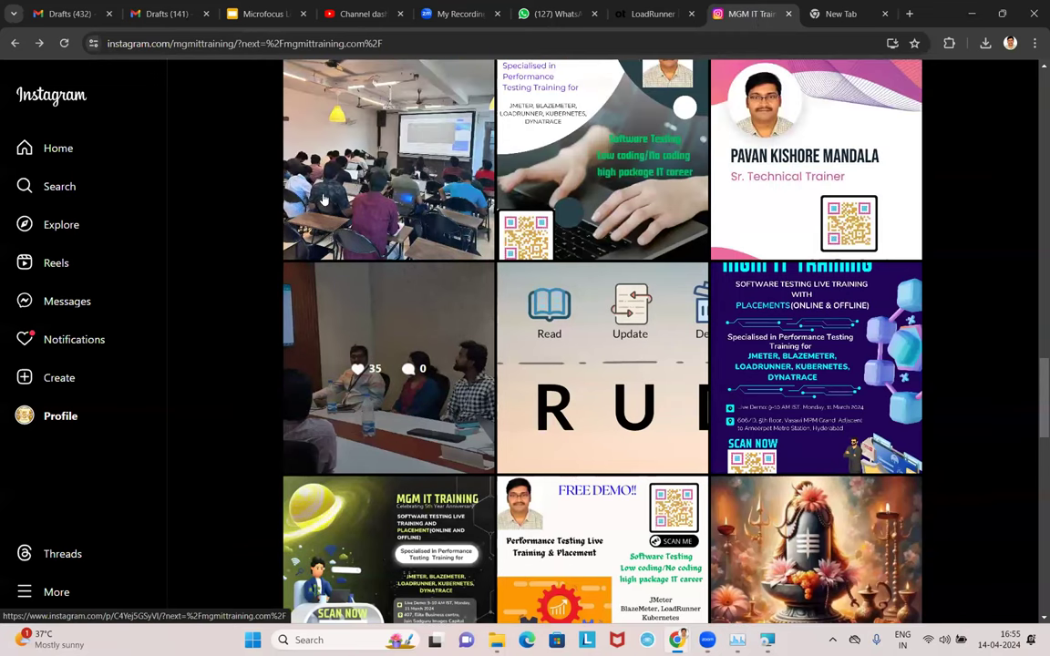
scroll(392, 165, "up", 1)
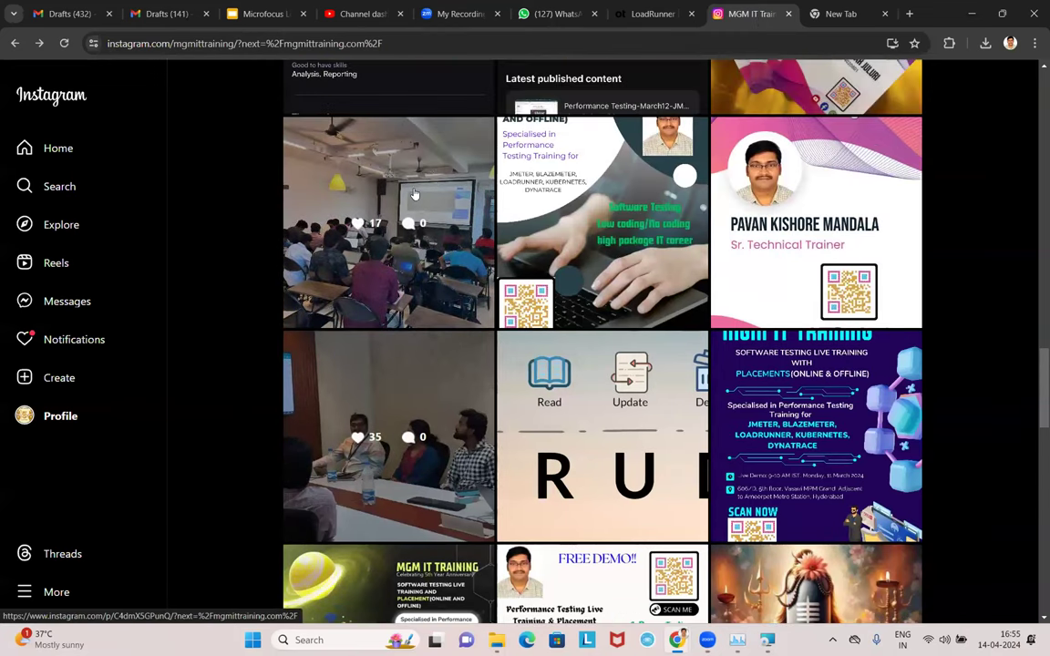